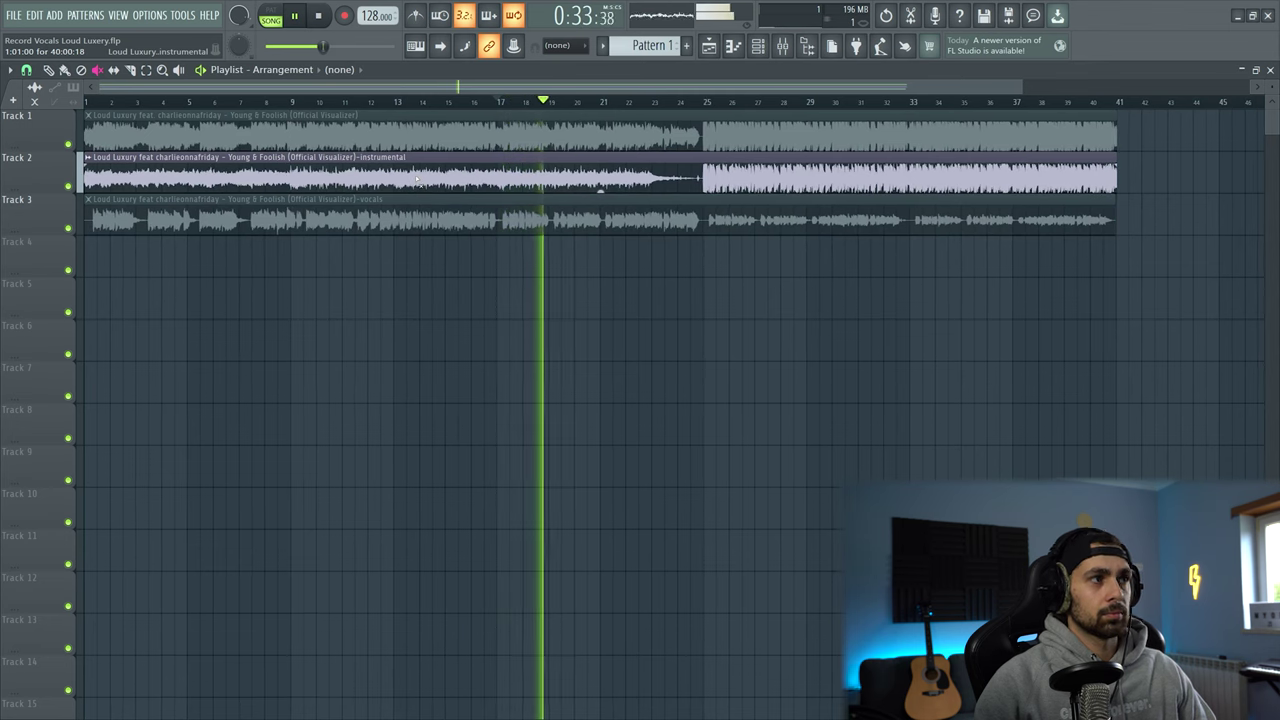
Step: Stop playback and set the audio input/output device to Focusrite USB ASIO in the audio settings
{"action": "key", "text": "space"}
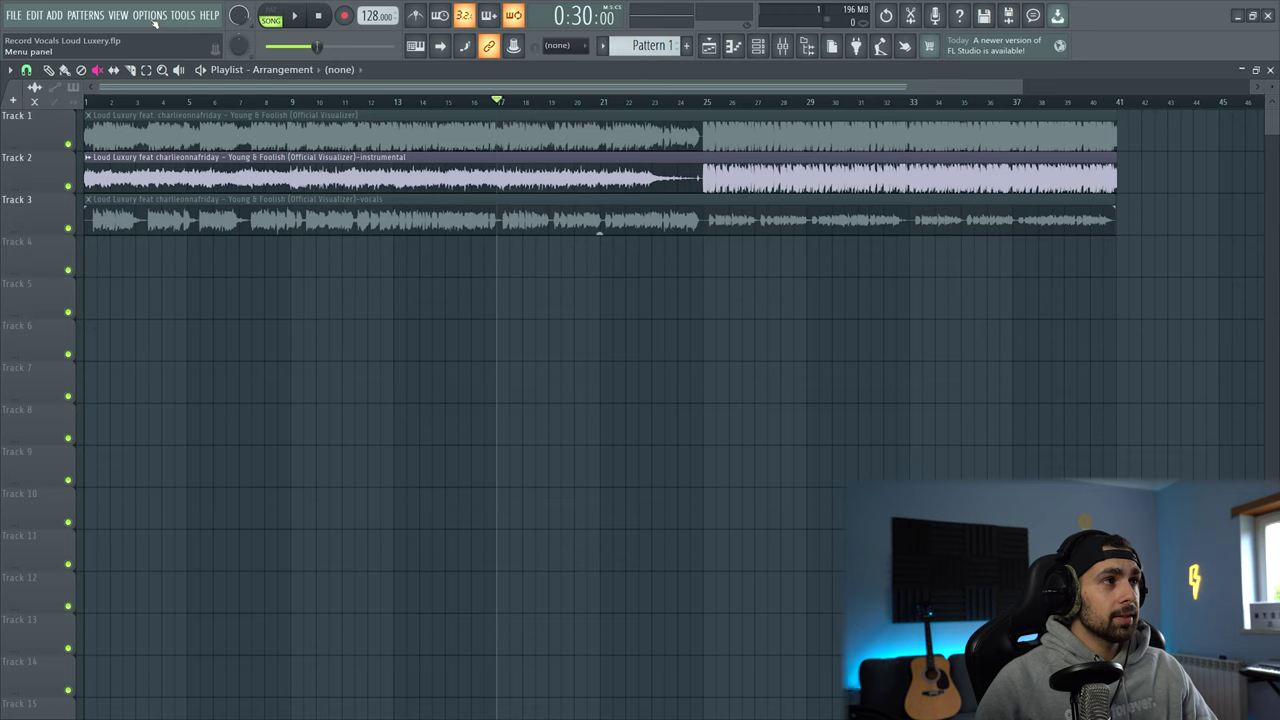
{"action": "left_click", "coordinate": [150, 16]}
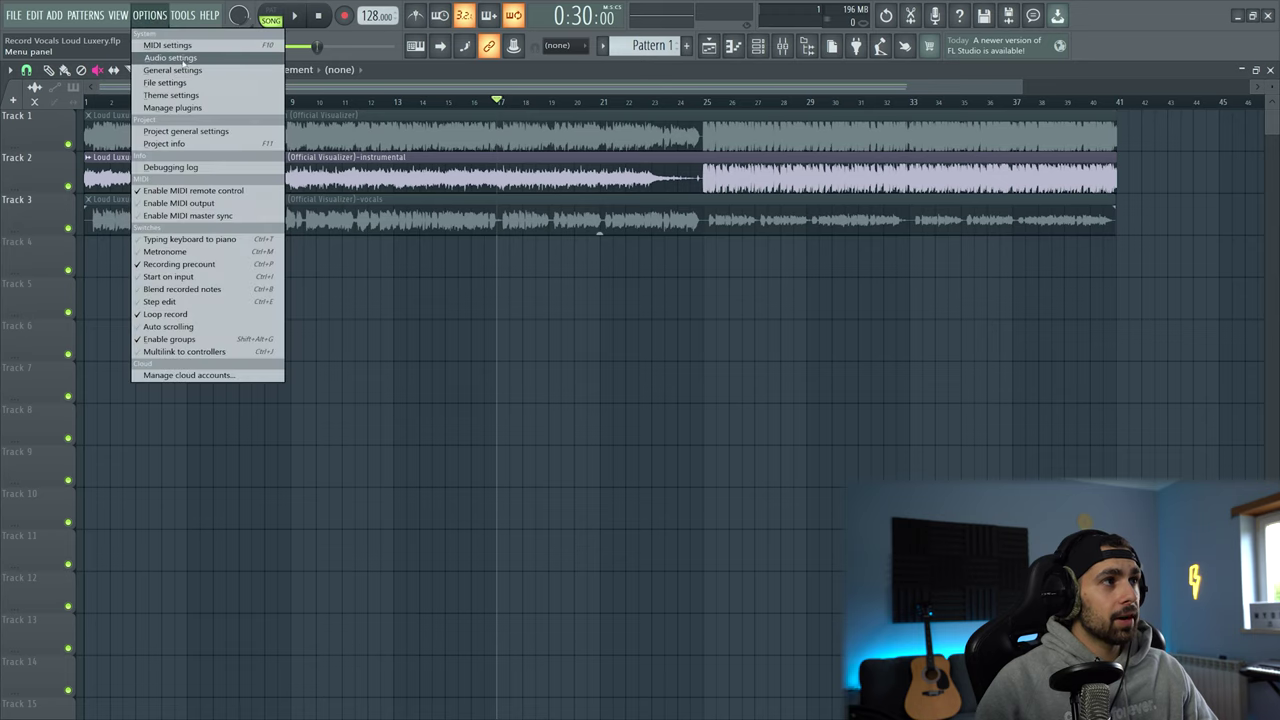
{"action": "left_click", "coordinate": [184, 58]}
{"action": "left_click", "coordinate": [490, 120]}
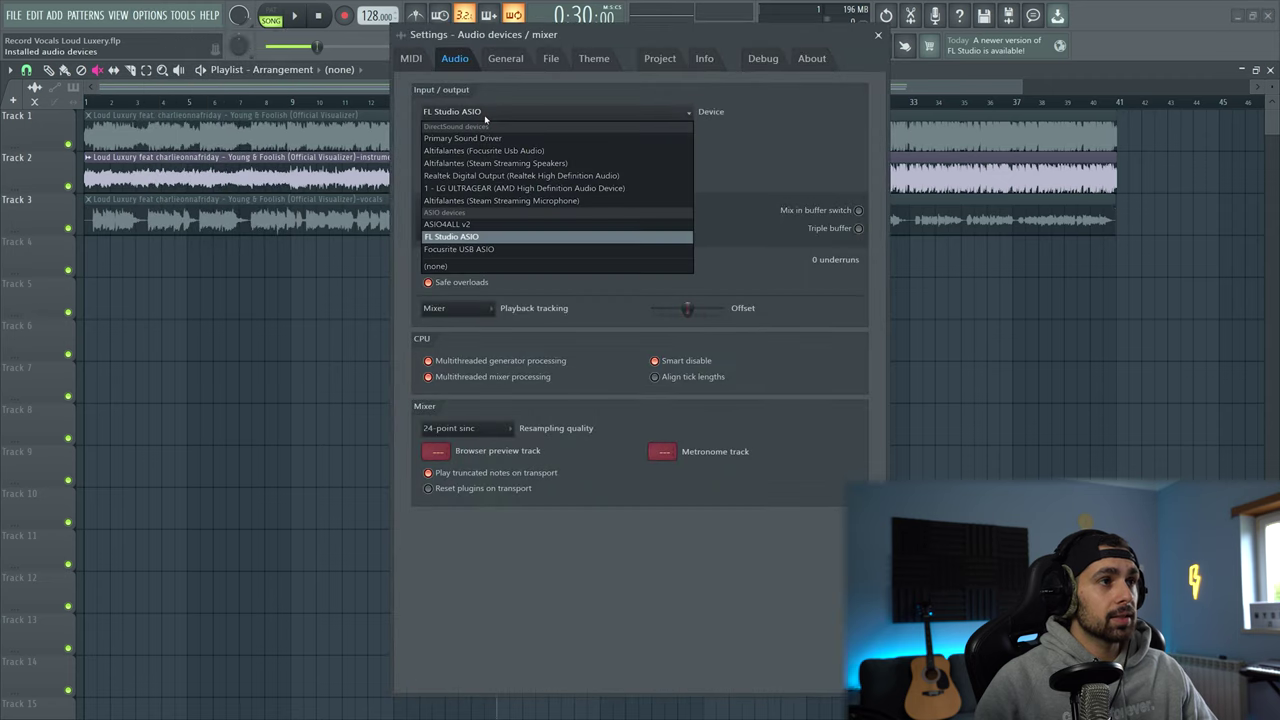
{"action": "left_click", "coordinate": [496, 238]}
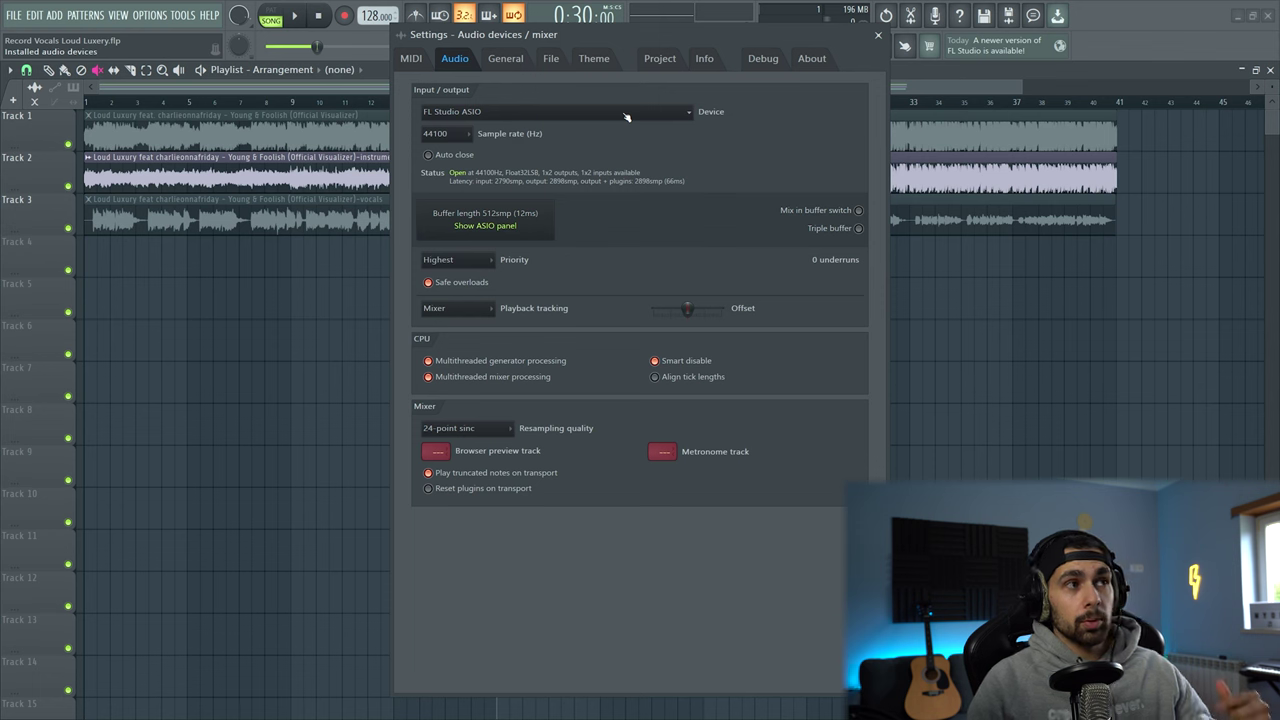
{"action": "left_click", "coordinate": [570, 112]}
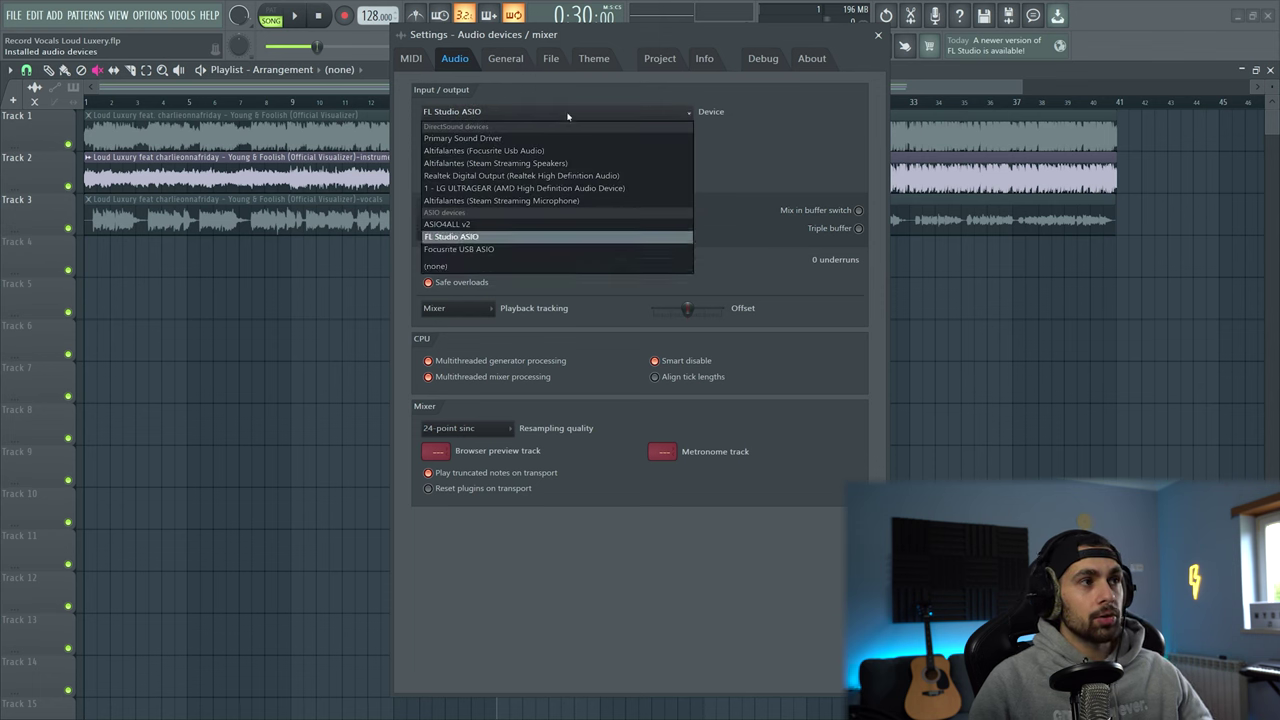
{"action": "left_click", "coordinate": [489, 251]}
Step: Set the Scarlett 2i2 buffer size to 16 in its ASIO device settings, then close them
{"action": "left_click", "coordinate": [523, 216]}
{"action": "left_click_drag", "start_coordinate": [102, 28], "coordinate": [517, 162]}
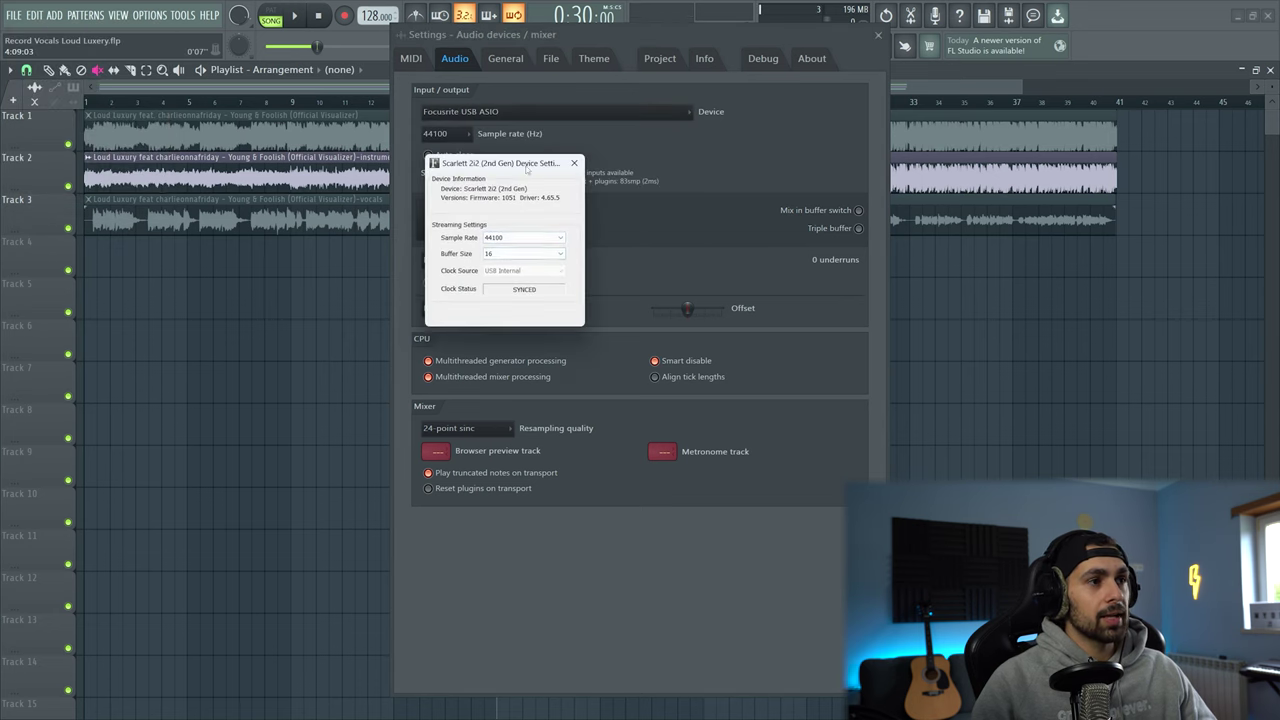
{"action": "left_click", "coordinate": [552, 256]}
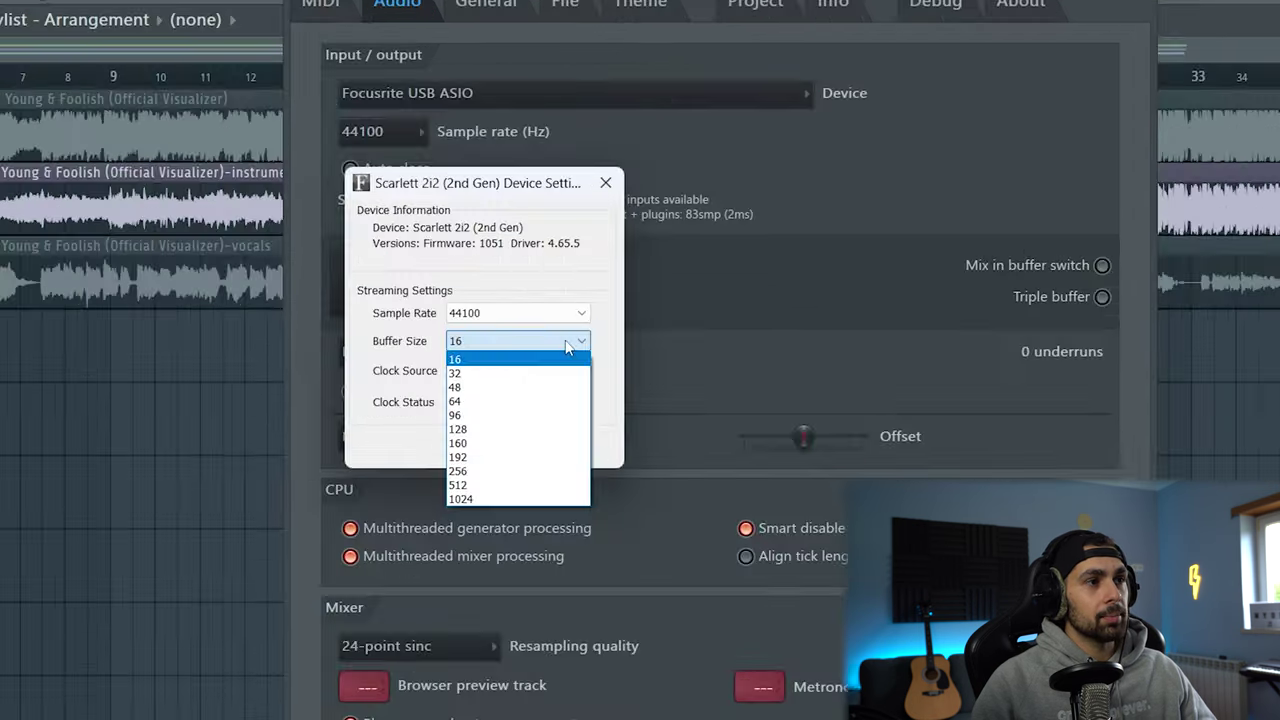
{"action": "left_click", "coordinate": [530, 365]}
{"action": "left_click", "coordinate": [605, 182]}
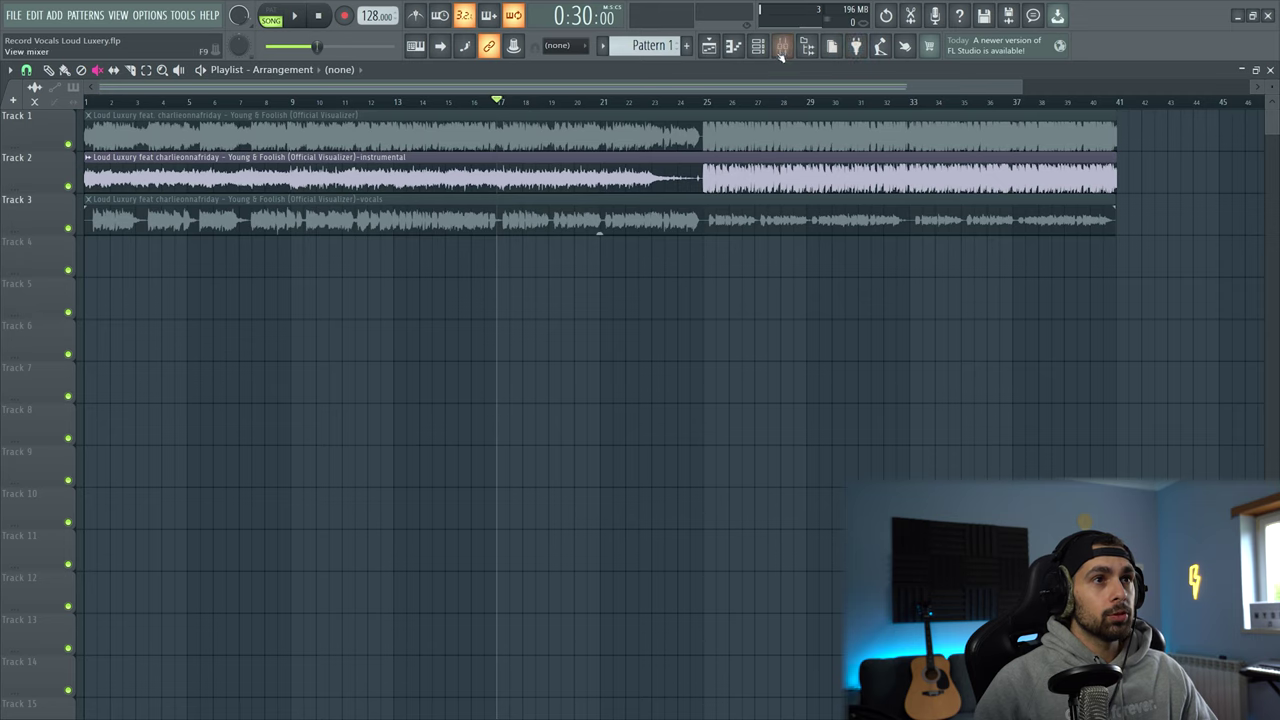
Step: Assign the mono Focusrite Input 1 as the external input of mixer track Insert 1
{"action": "left_click", "coordinate": [782, 46]}
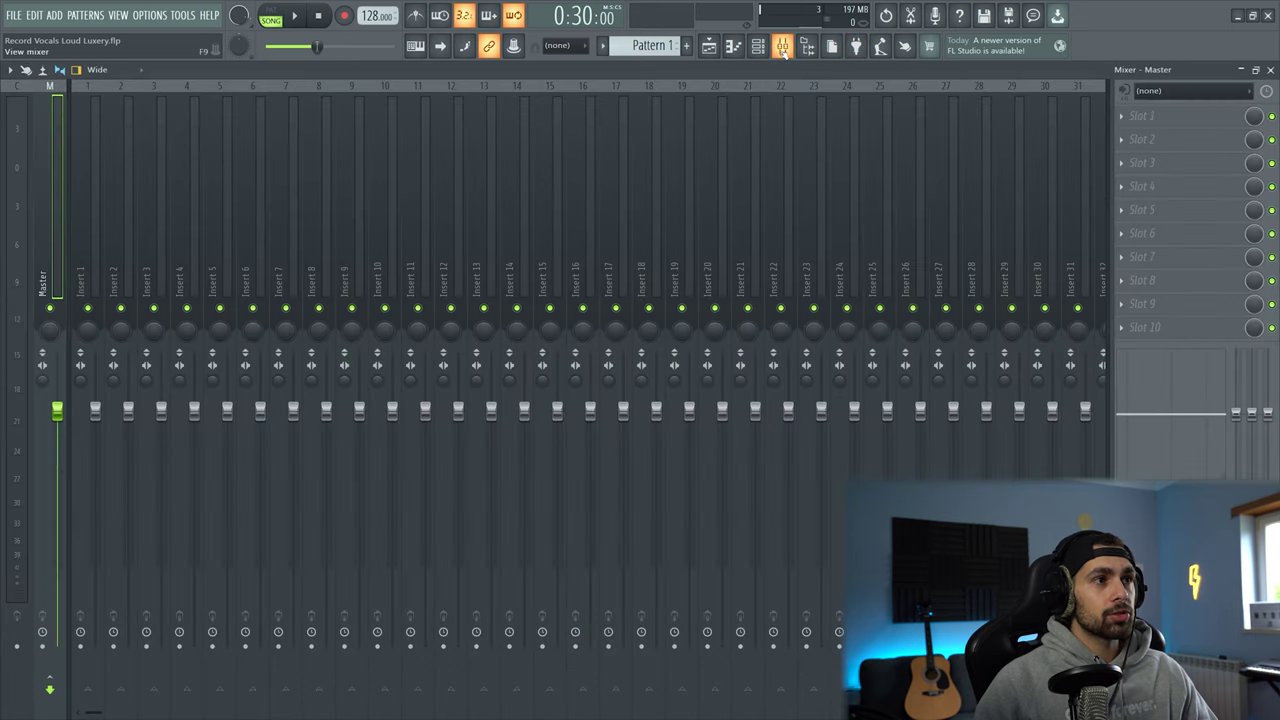
{"action": "left_click", "coordinate": [95, 240]}
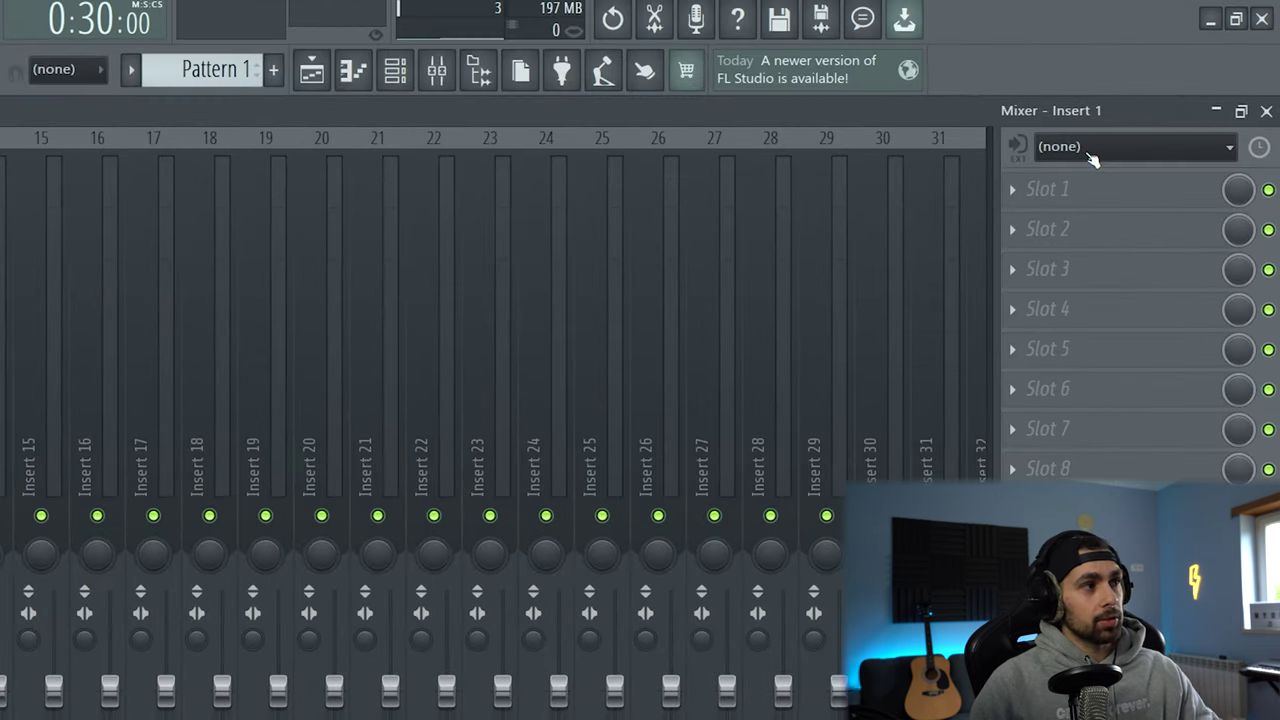
{"action": "left_click", "coordinate": [1088, 151]}
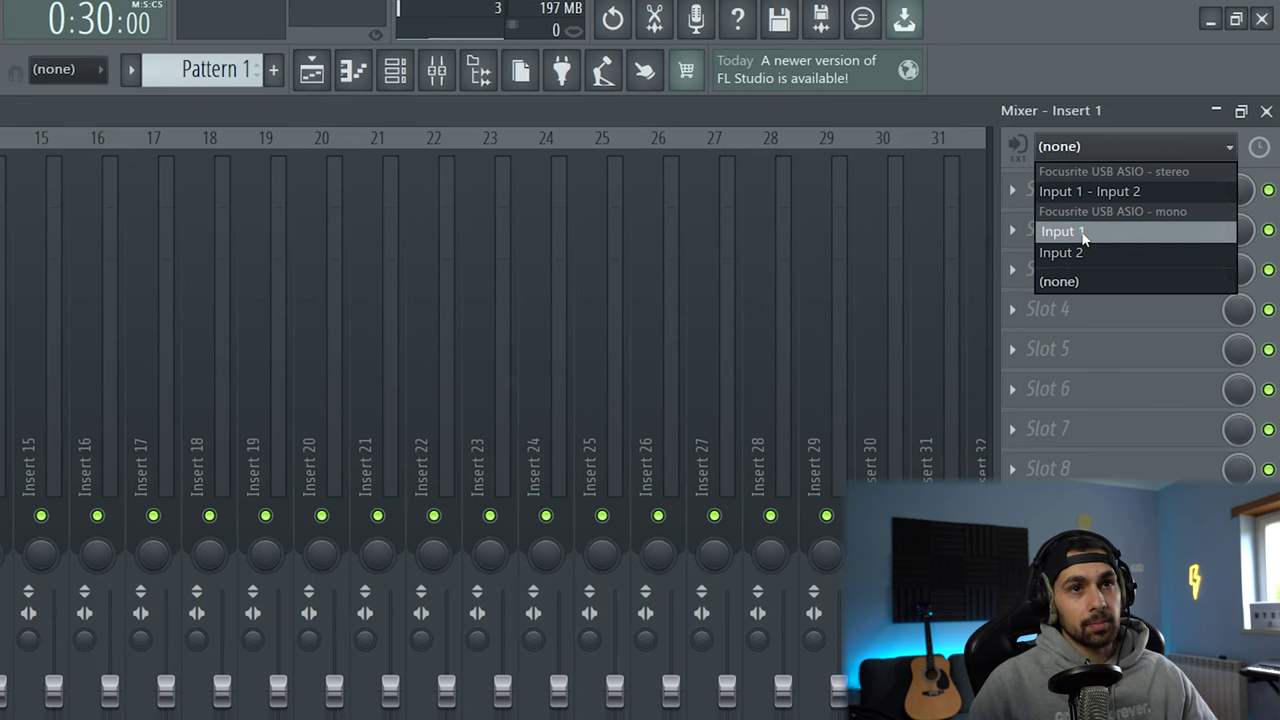
{"action": "left_click", "coordinate": [1082, 233]}
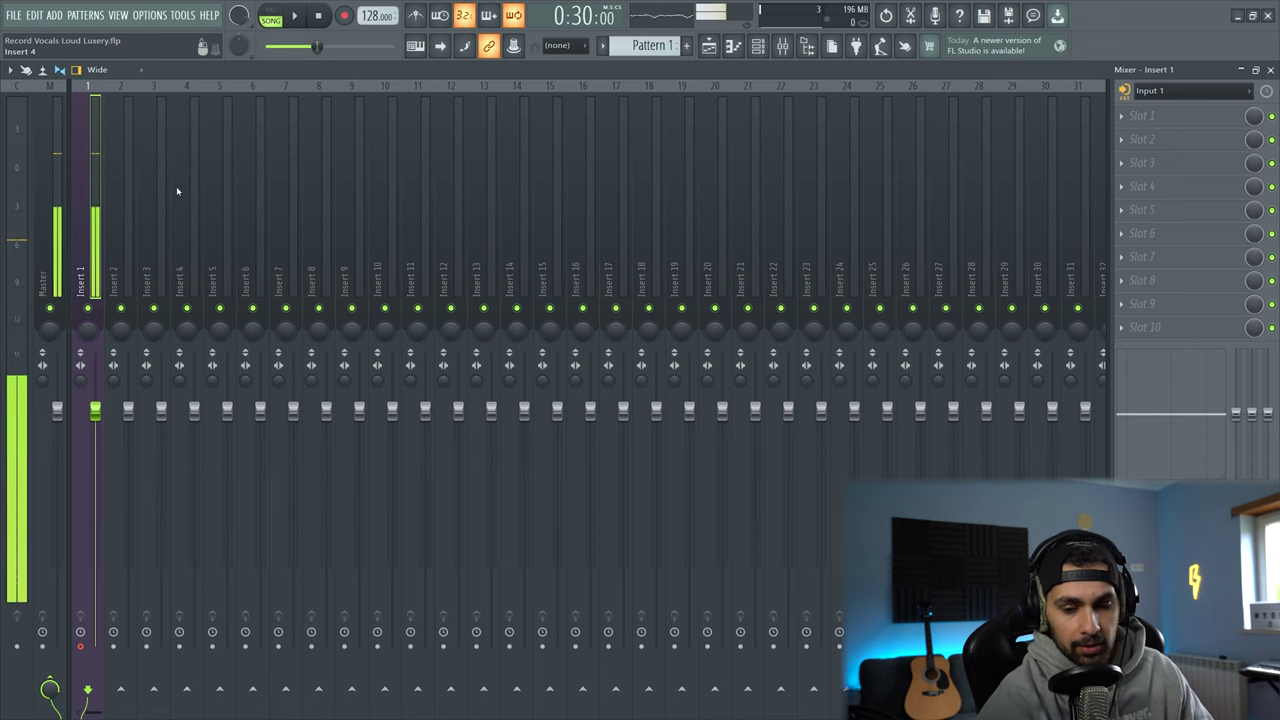
Step: Mute mixer track Insert 1 and rename it REC
{"action": "left_click", "coordinate": [88, 309]}
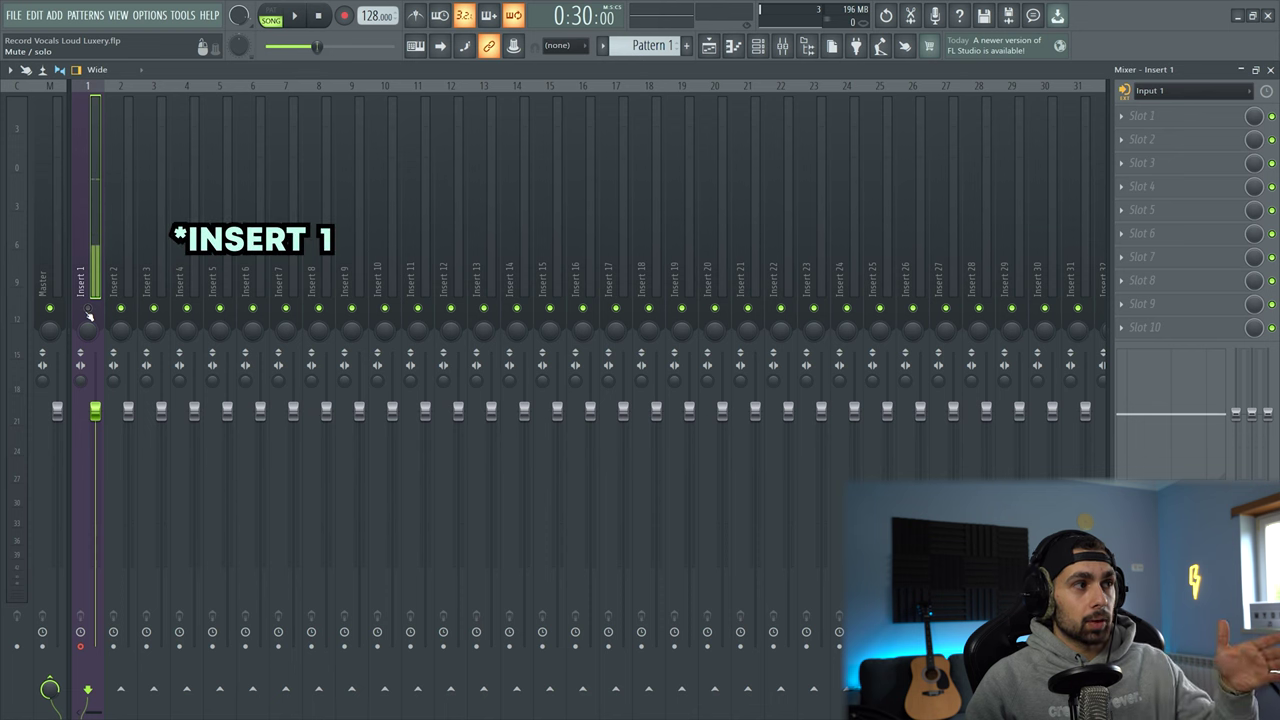
{"action": "key", "text": "F2"}
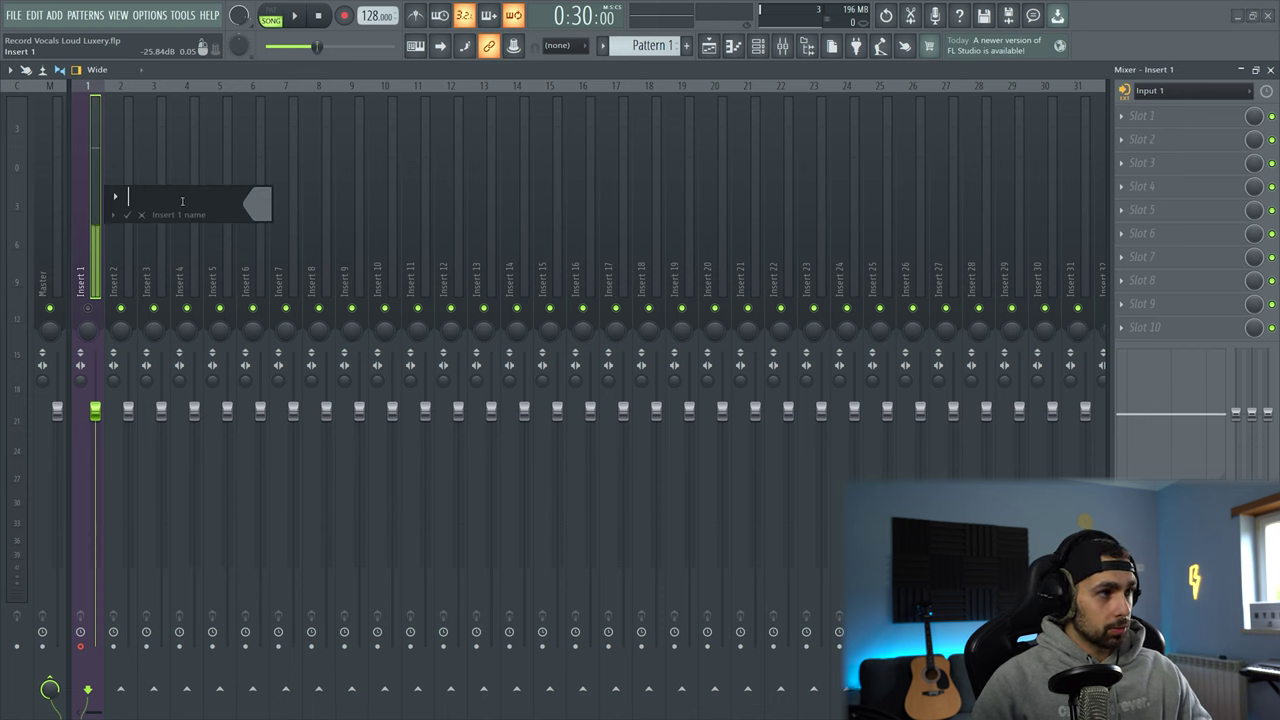
{"action": "key", "text": "Return"}
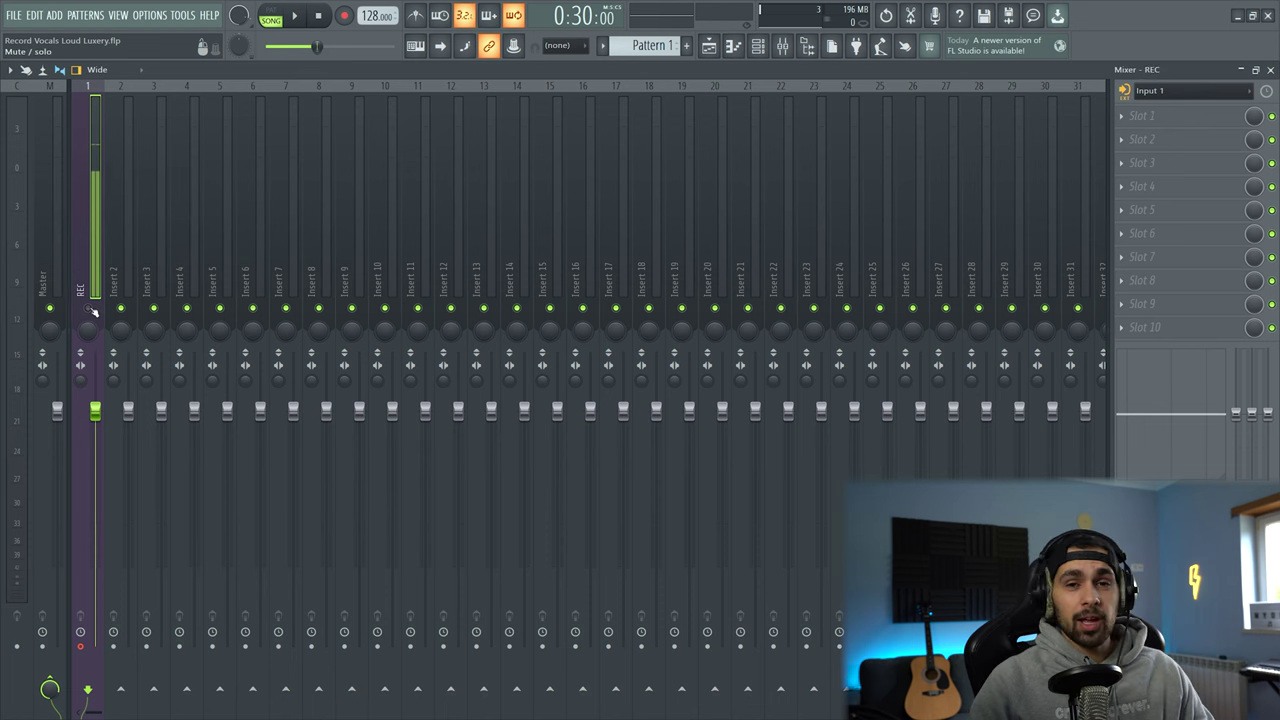
Step: Return to the playlist, place the playhead at bar 17 and briefly preview the song
{"action": "left_click", "coordinate": [709, 46]}
{"action": "mouse_move", "coordinate": [499, 104]}
{"action": "left_mouse_down"}
{"action": "mouse_move", "coordinate": [474, 103]}
{"action": "mouse_move", "coordinate": [497, 112]}
{"action": "left_mouse_up"}
{"action": "key", "text": "space"}
{"action": "key", "text": "space"}
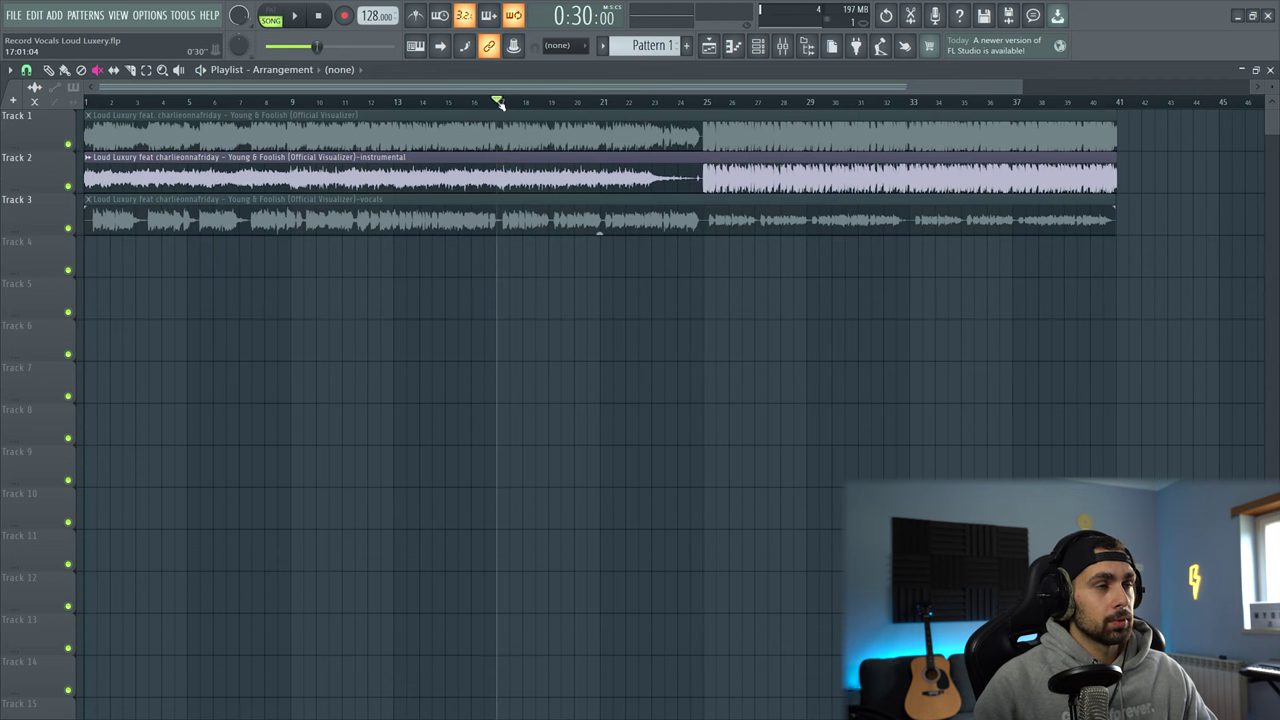
Step: Record a short vocal take into the playlist as an audio clip and play it back
{"action": "left_click", "coordinate": [349, 21]}
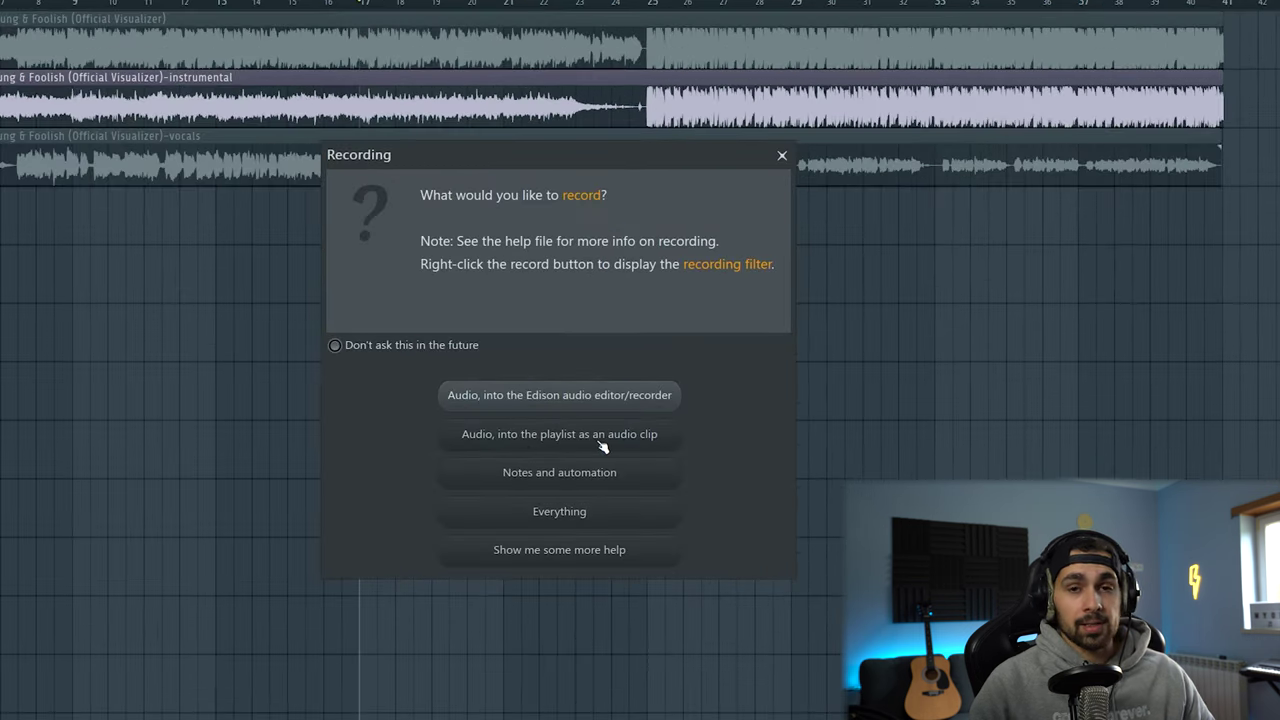
{"action": "left_click", "coordinate": [604, 445]}
{"action": "key", "text": "space"}
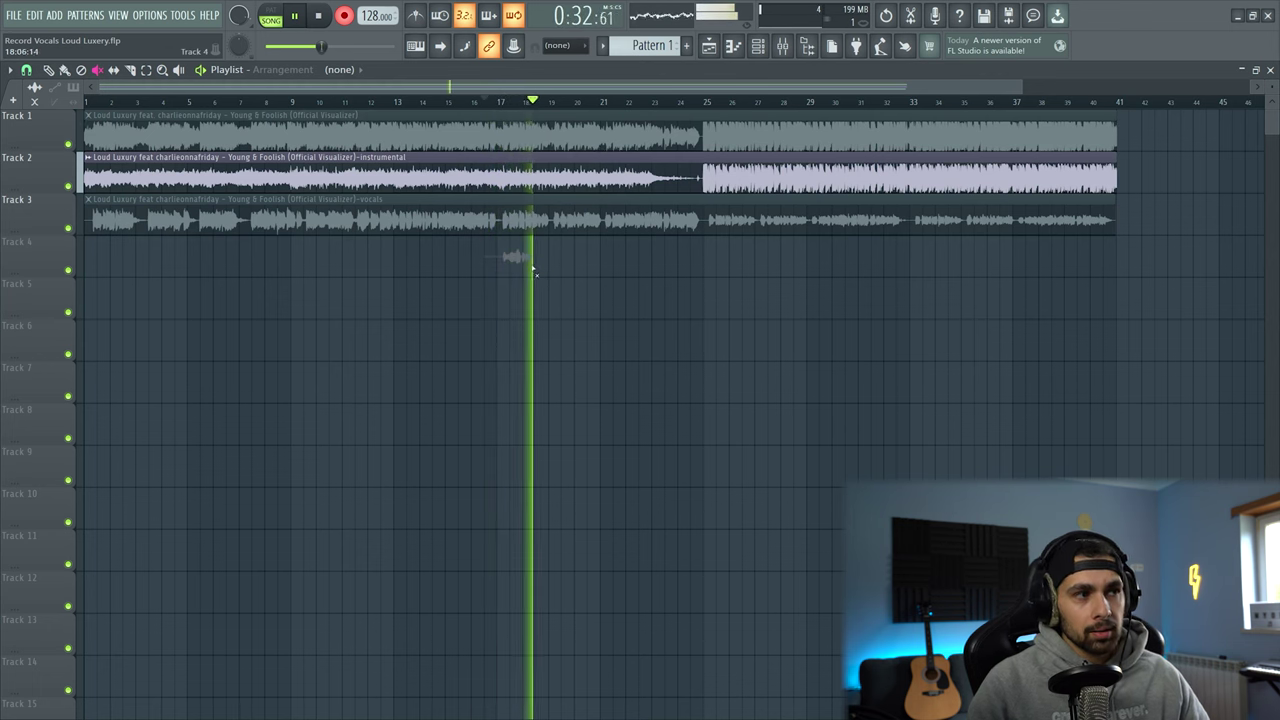
{"action": "key", "text": "space"}
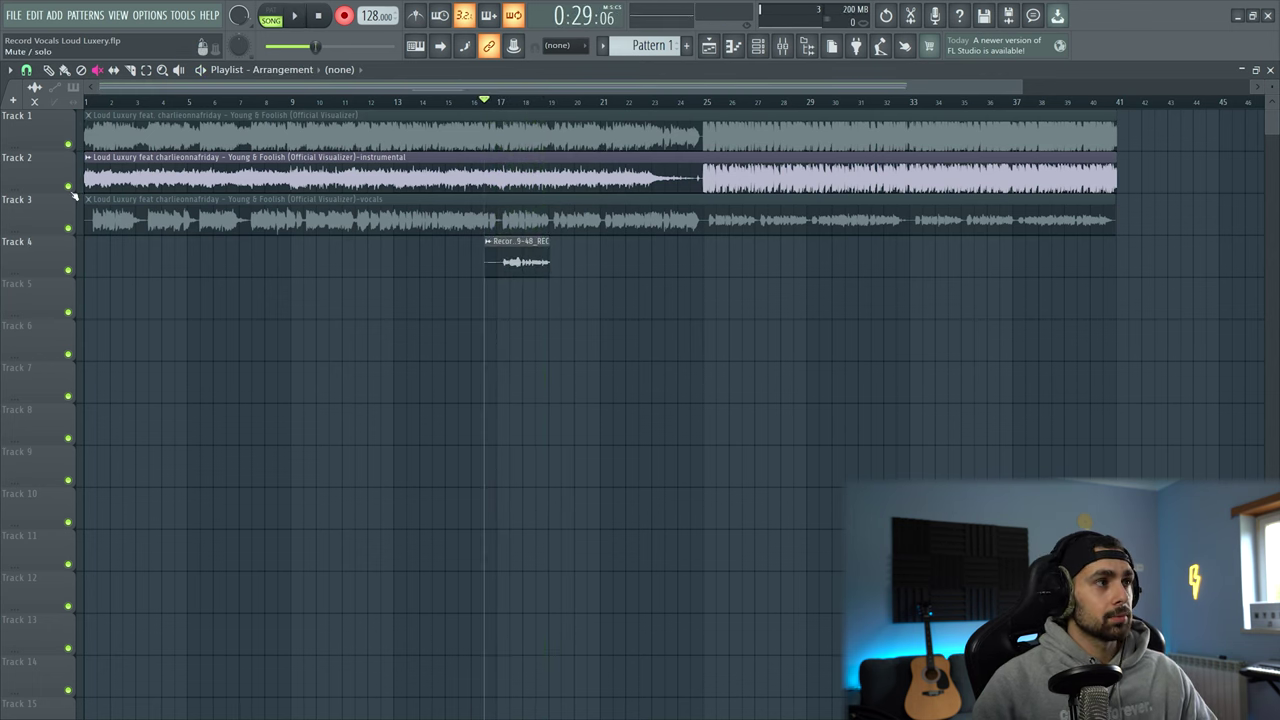
{"action": "key", "text": "space"}
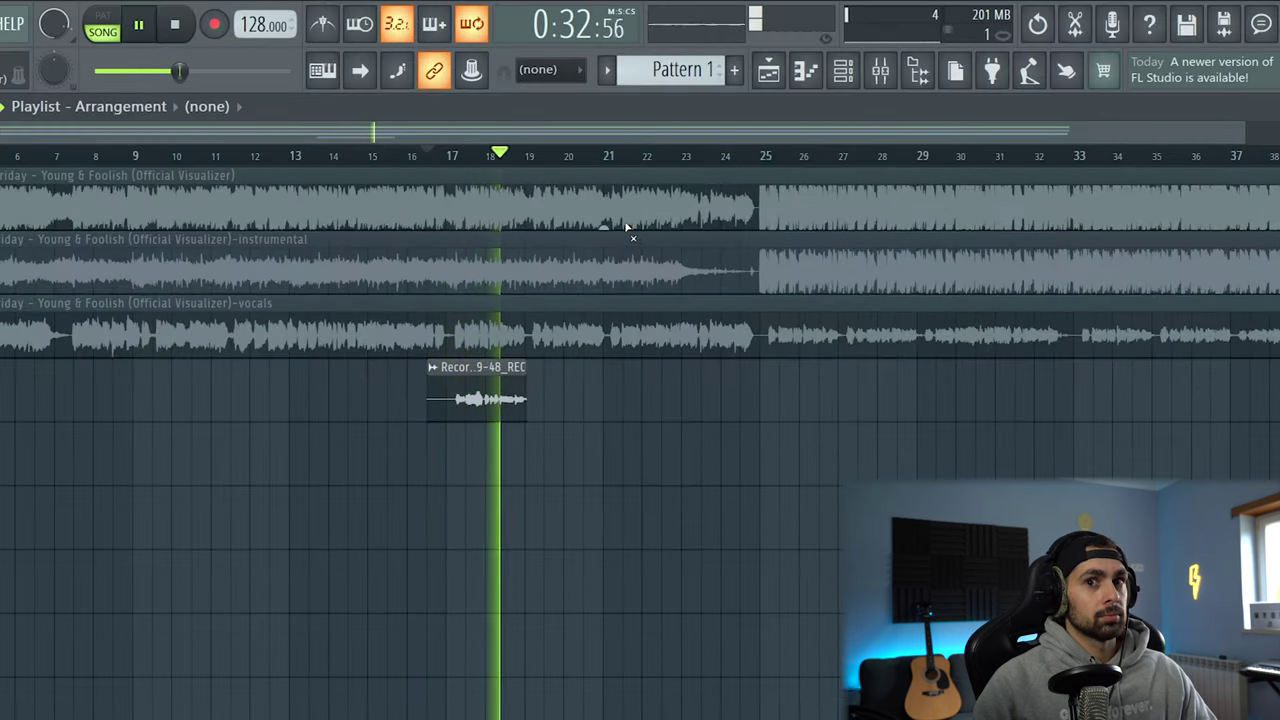
{"action": "key", "text": "space"}
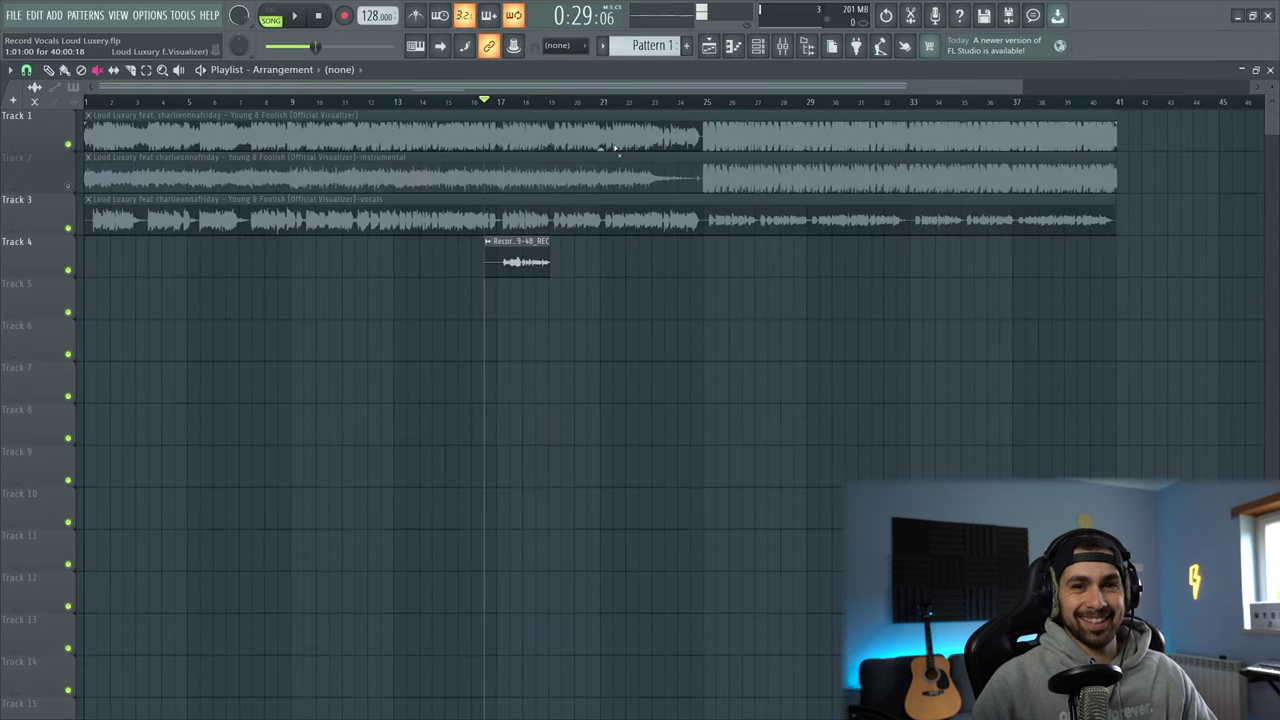
Step: Delete the recorded clip on Track 4 and record a new take as a playlist audio clip with the metronome on
{"action": "right_click", "coordinate": [517, 259]}
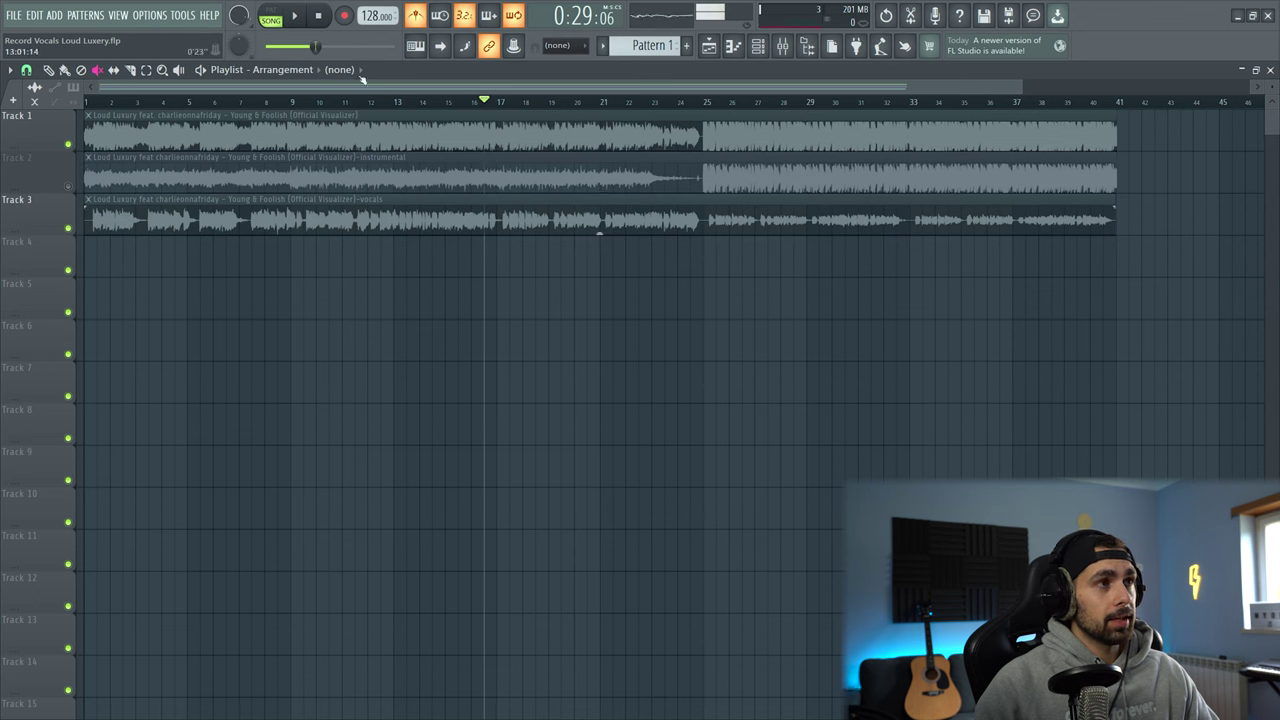
{"action": "left_click", "coordinate": [347, 18]}
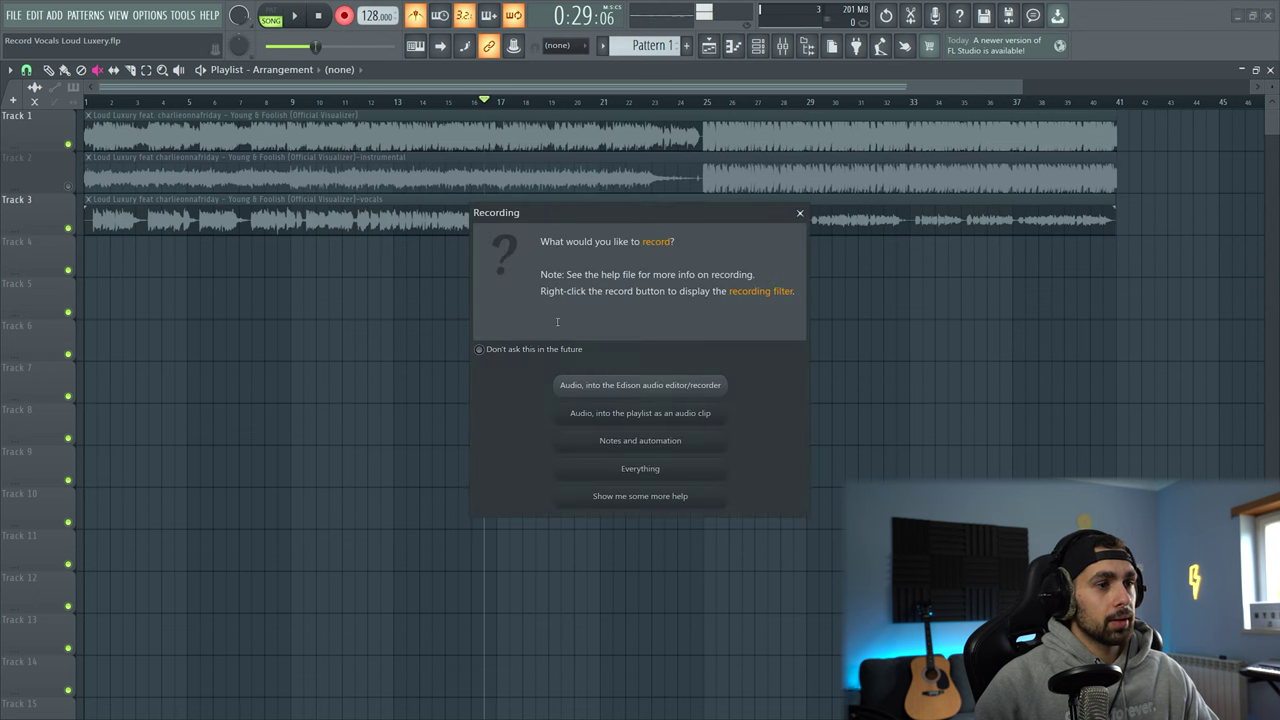
{"action": "left_click", "coordinate": [606, 413]}
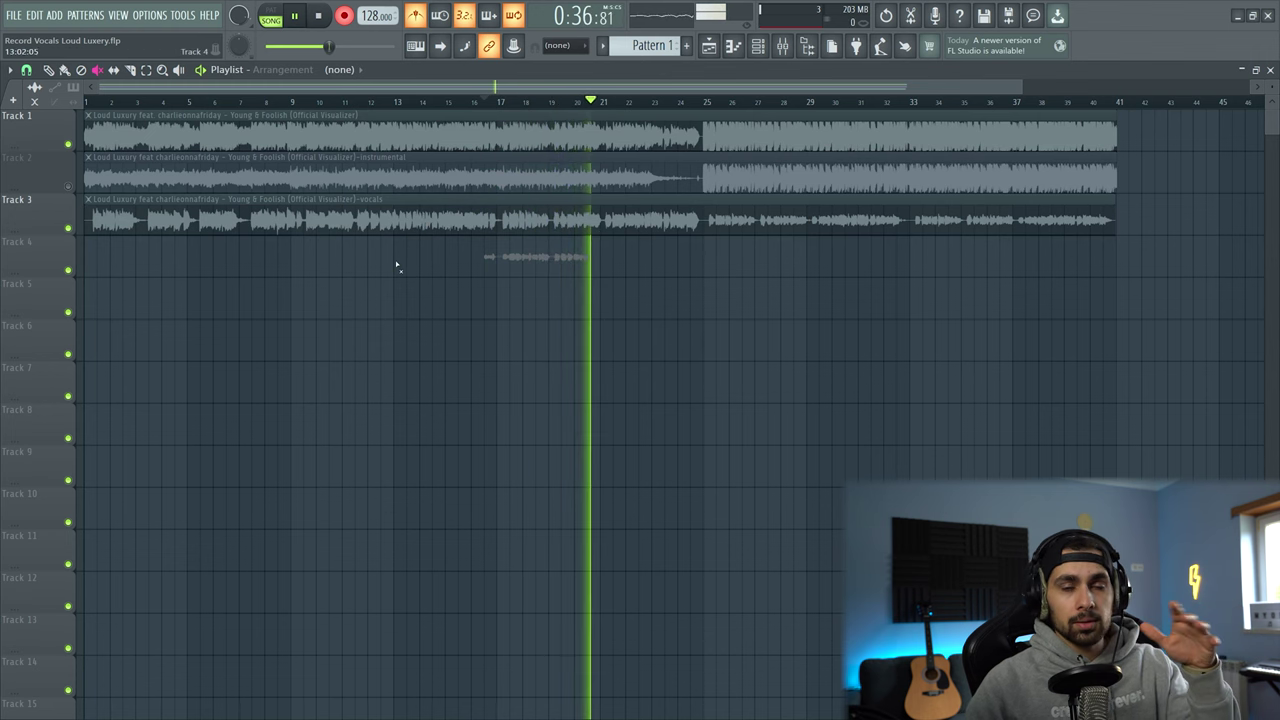
{"action": "key", "text": "space"}
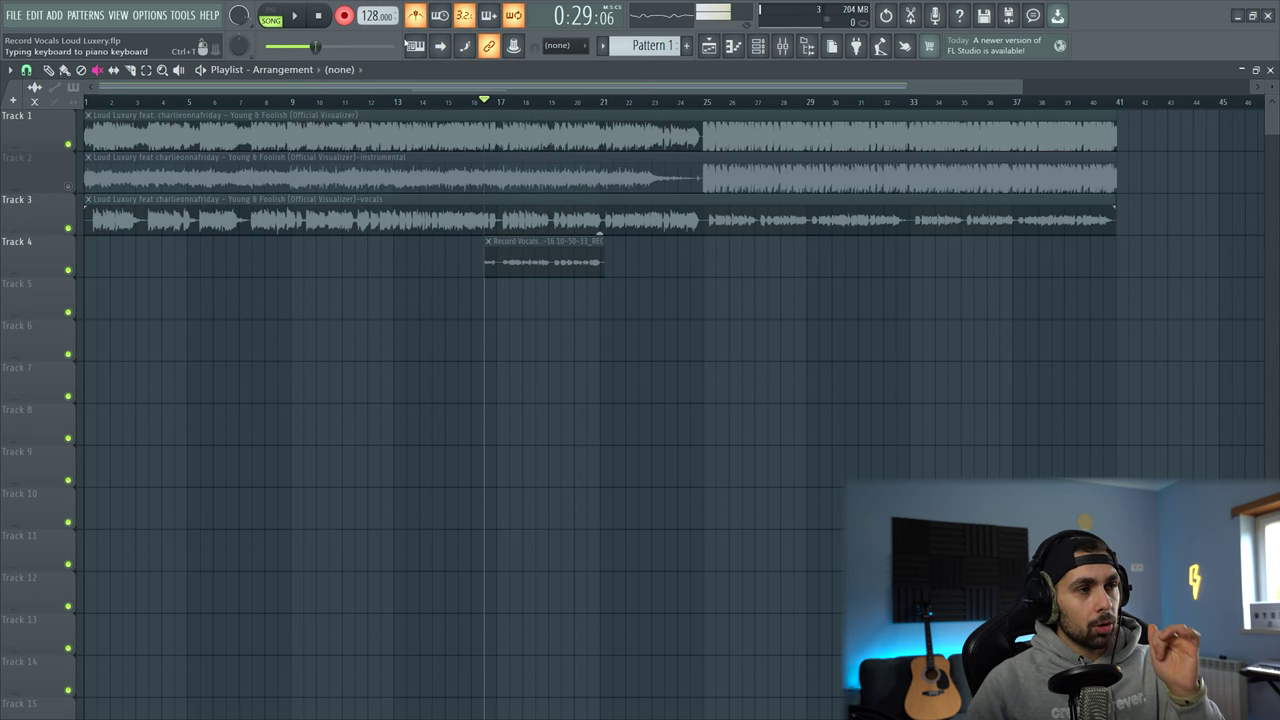
Step: Play back the new take on Track 4 while toggling the mute of the instrumental on Track 2
{"action": "key", "text": "space"}
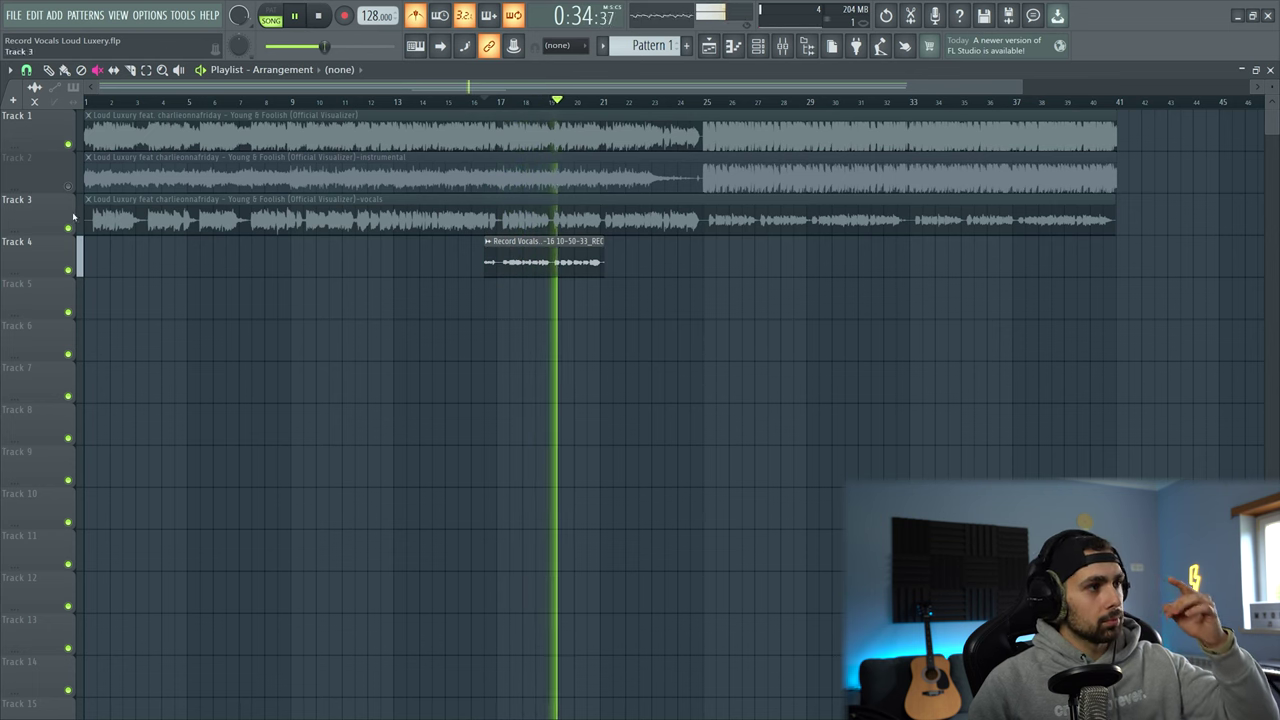
{"action": "left_click", "coordinate": [68, 187]}
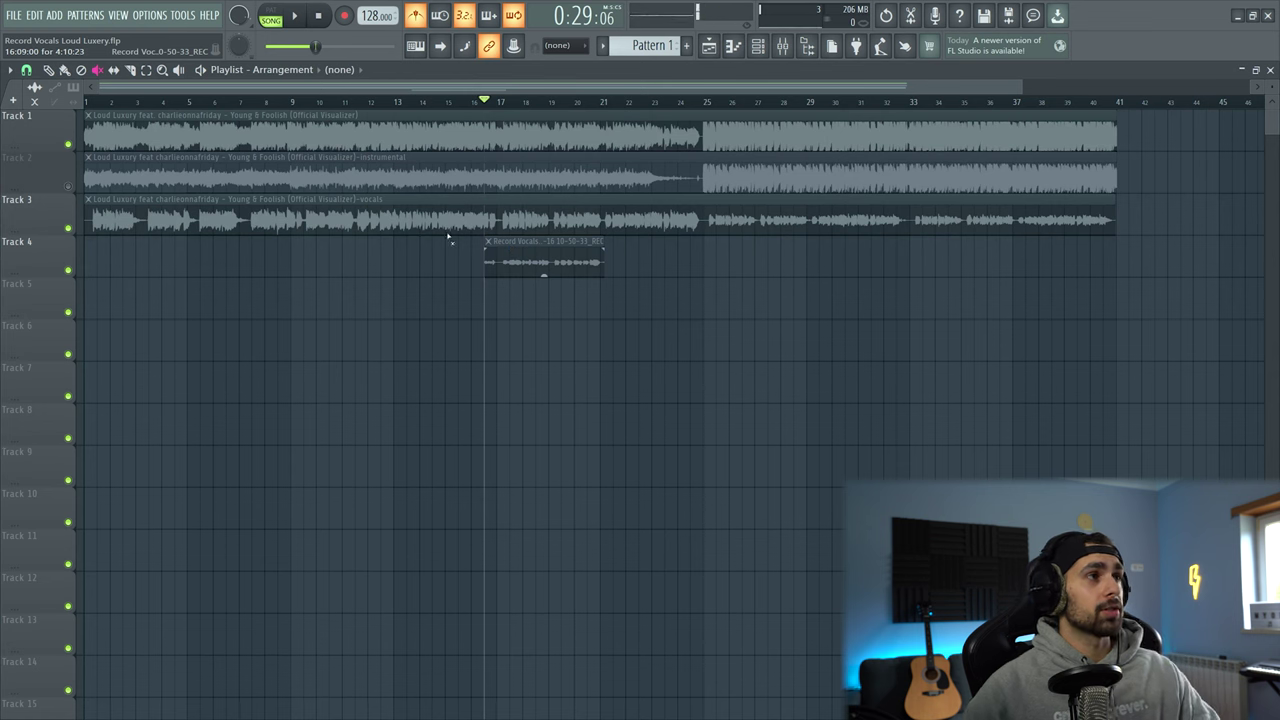
Step: Route the metronome to mixer track 10 in the audio settings and close them
{"action": "left_click", "coordinate": [156, 20]}
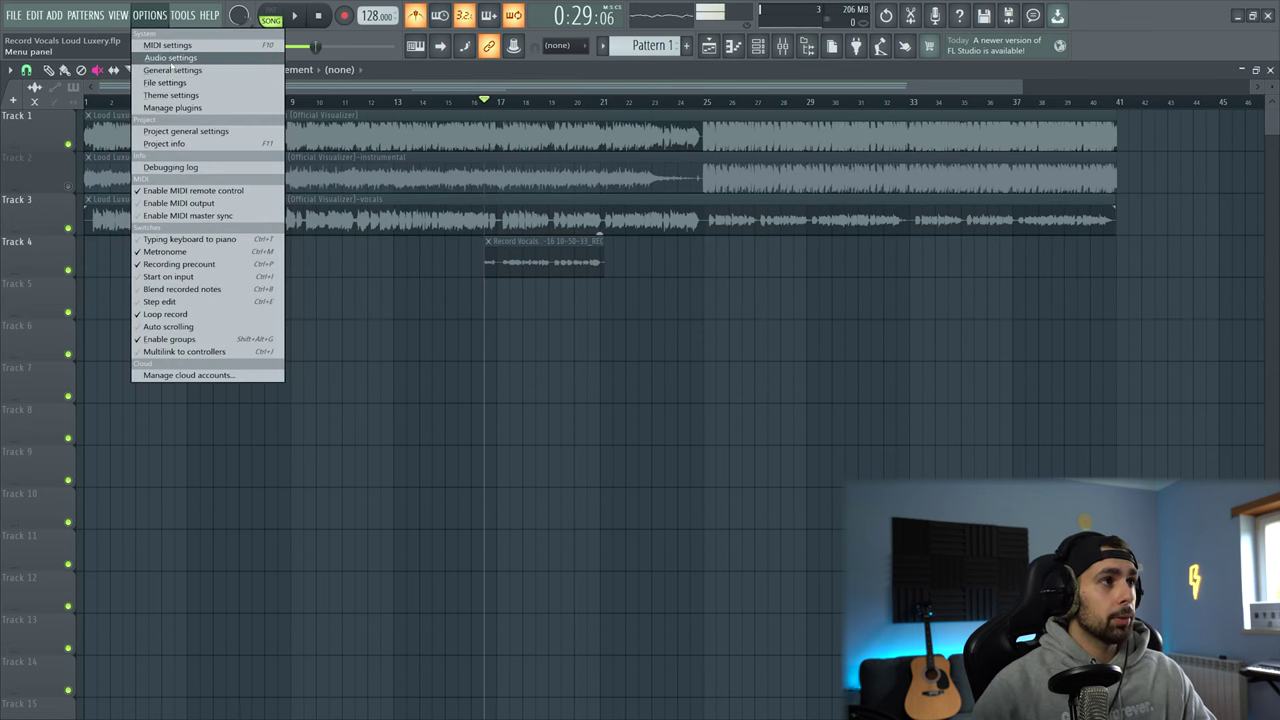
{"action": "left_click", "coordinate": [170, 58]}
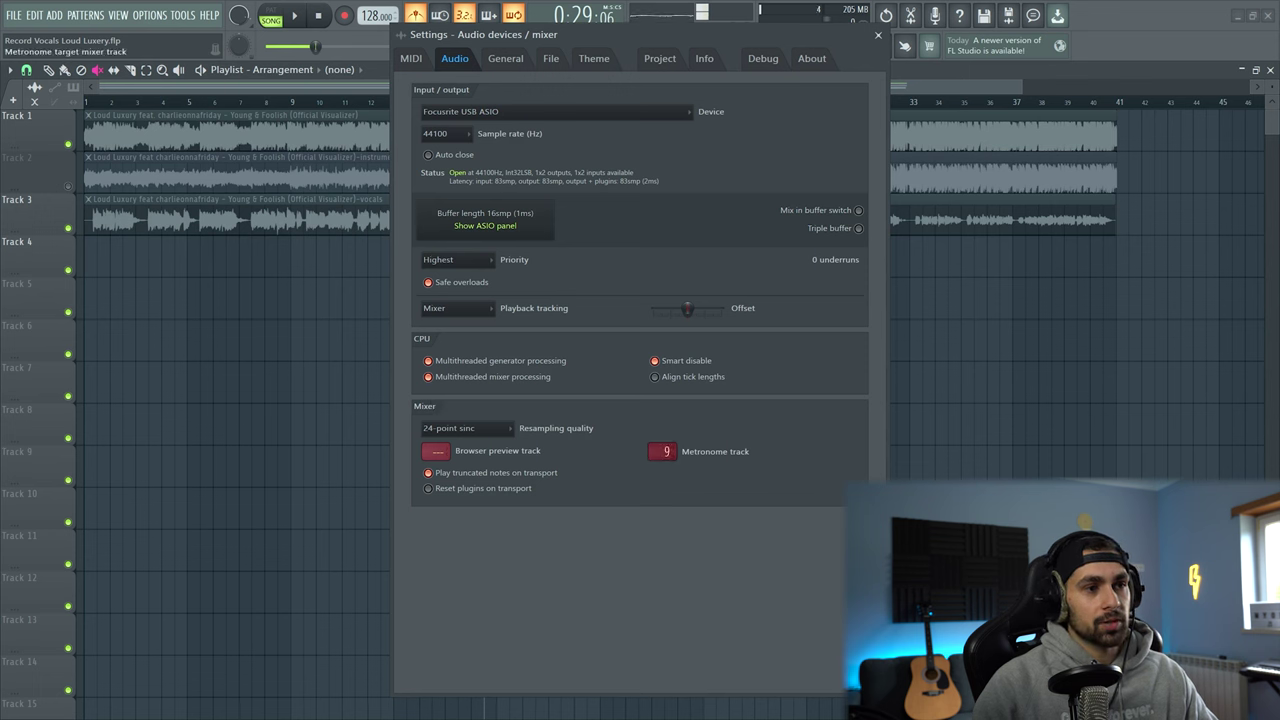
{"action": "left_click", "coordinate": [878, 36]}
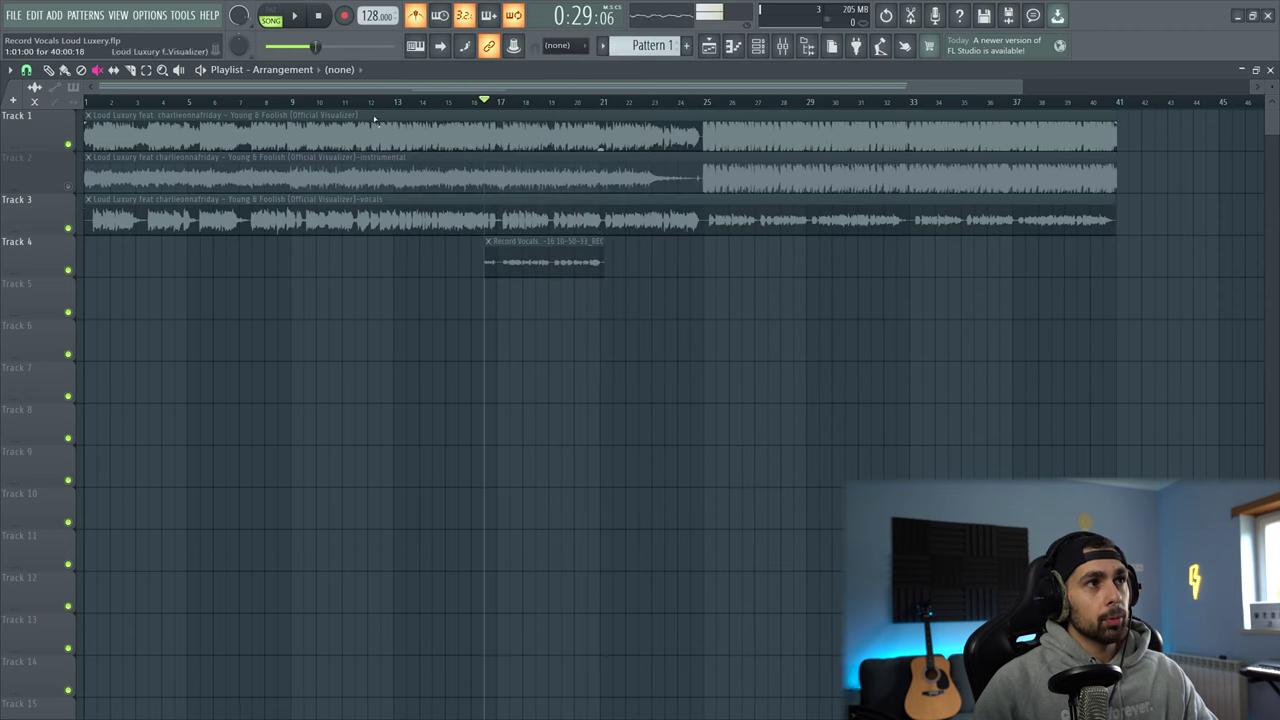
Step: Play the song with the mixer open to check the metronome signal on Insert 10
{"action": "left_click", "coordinate": [782, 46]}
{"action": "key", "text": "space"}
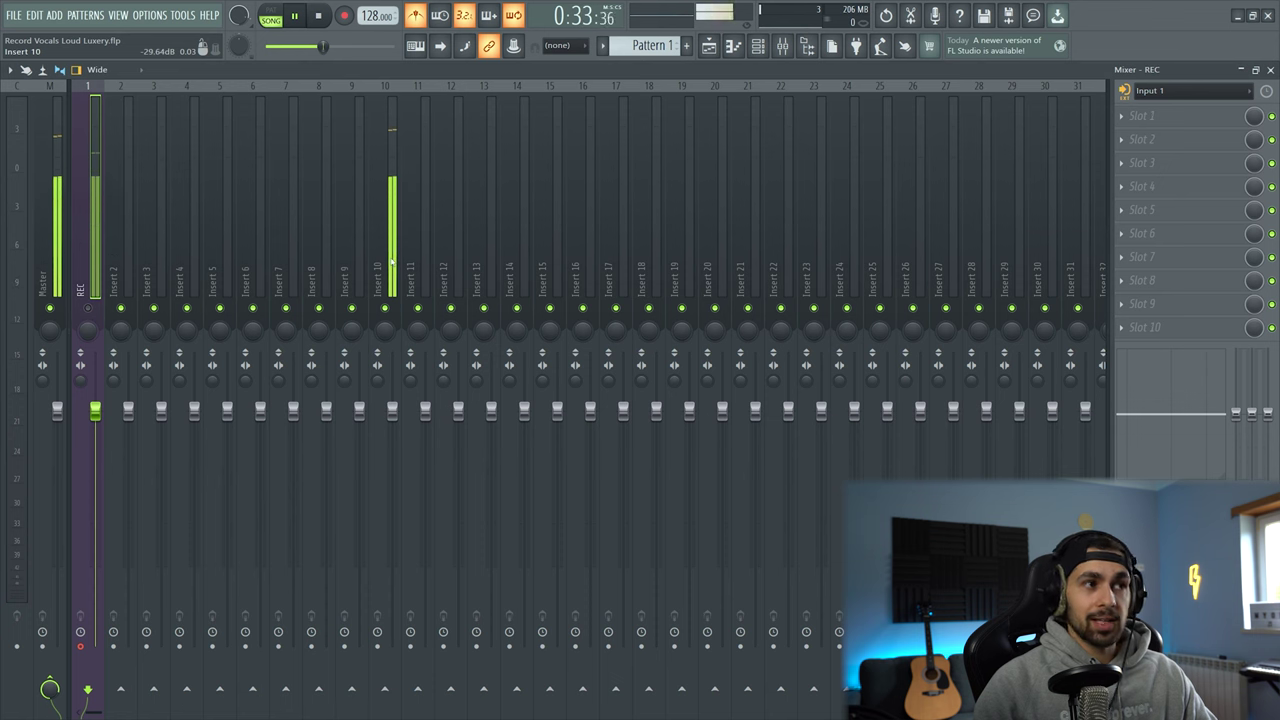
{"action": "key", "text": "space"}
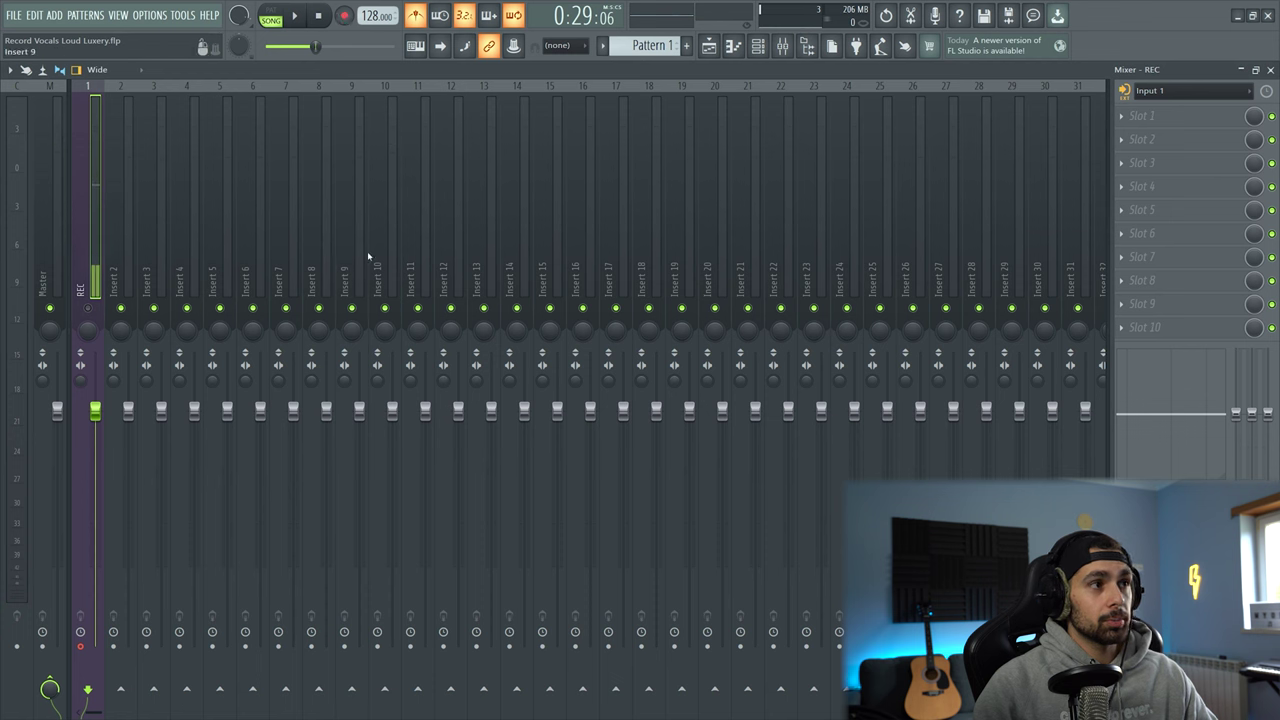
Step: Lower the Insert 10 fader to 66% (-8.3 dB) during playback to quieten the metronome, then stop
{"action": "left_click", "coordinate": [383, 192]}
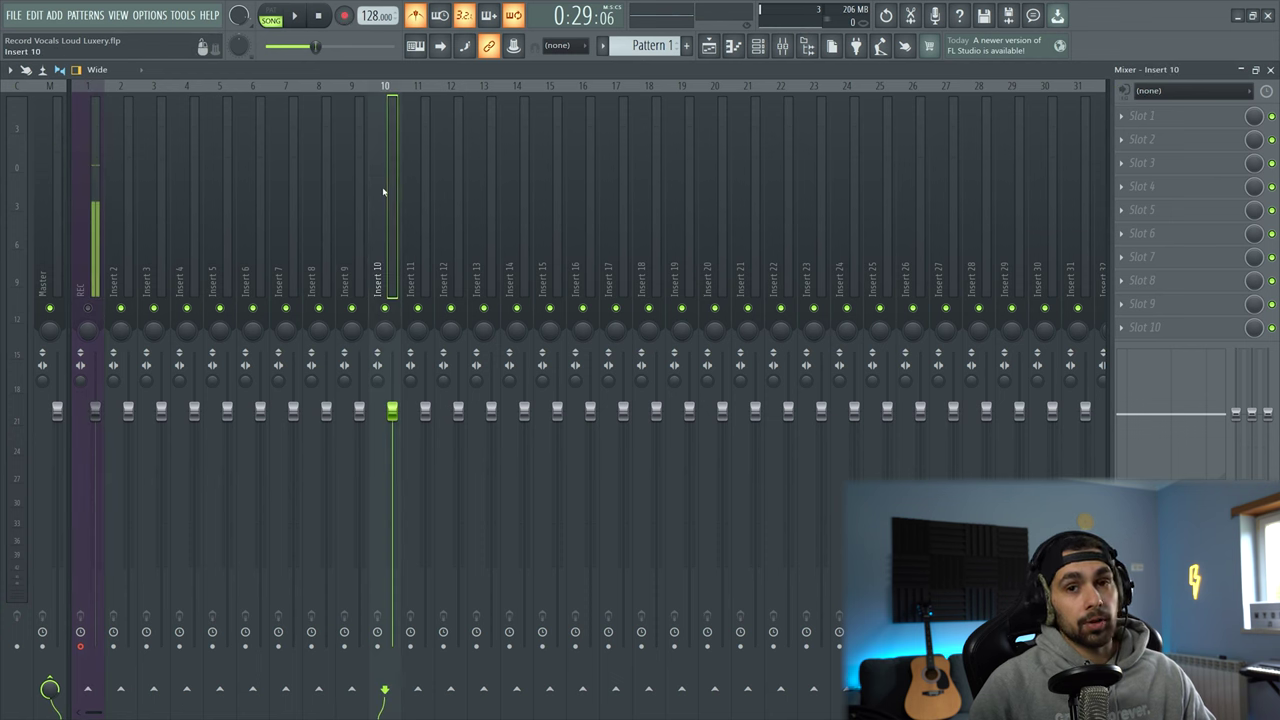
{"action": "key", "text": "space"}
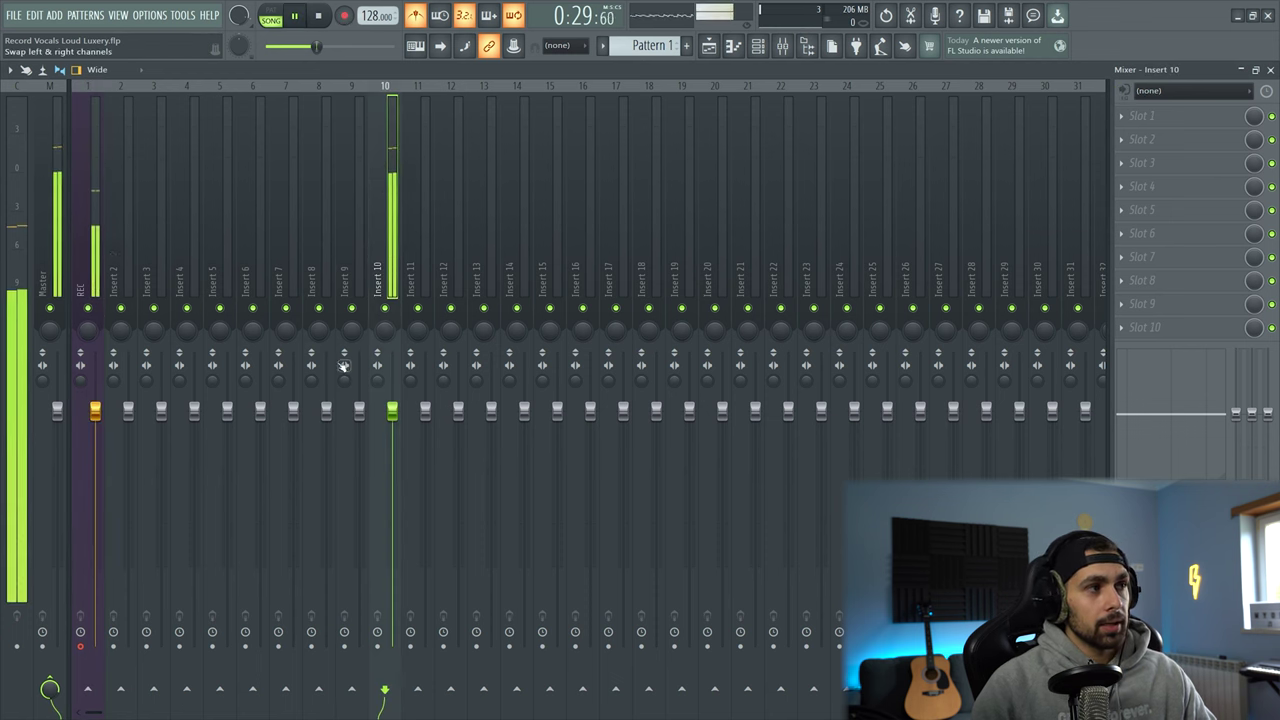
{"action": "left_click_drag", "start_coordinate": [392, 427], "coordinate": [392, 491]}
{"action": "left_click", "coordinate": [83, 308]}
{"action": "key", "text": "space"}
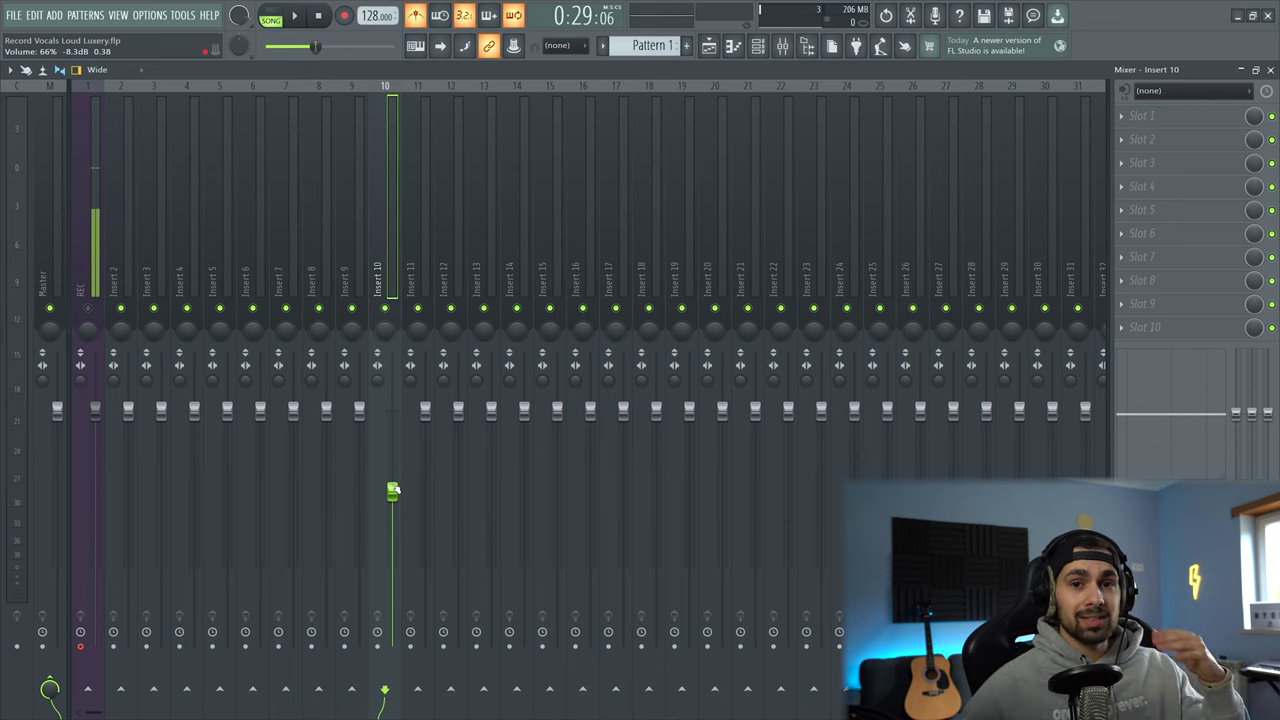
Step: Unmute the REC mixer track and disable its send to the Master, and return to the playlist
{"action": "left_click", "coordinate": [784, 45]}
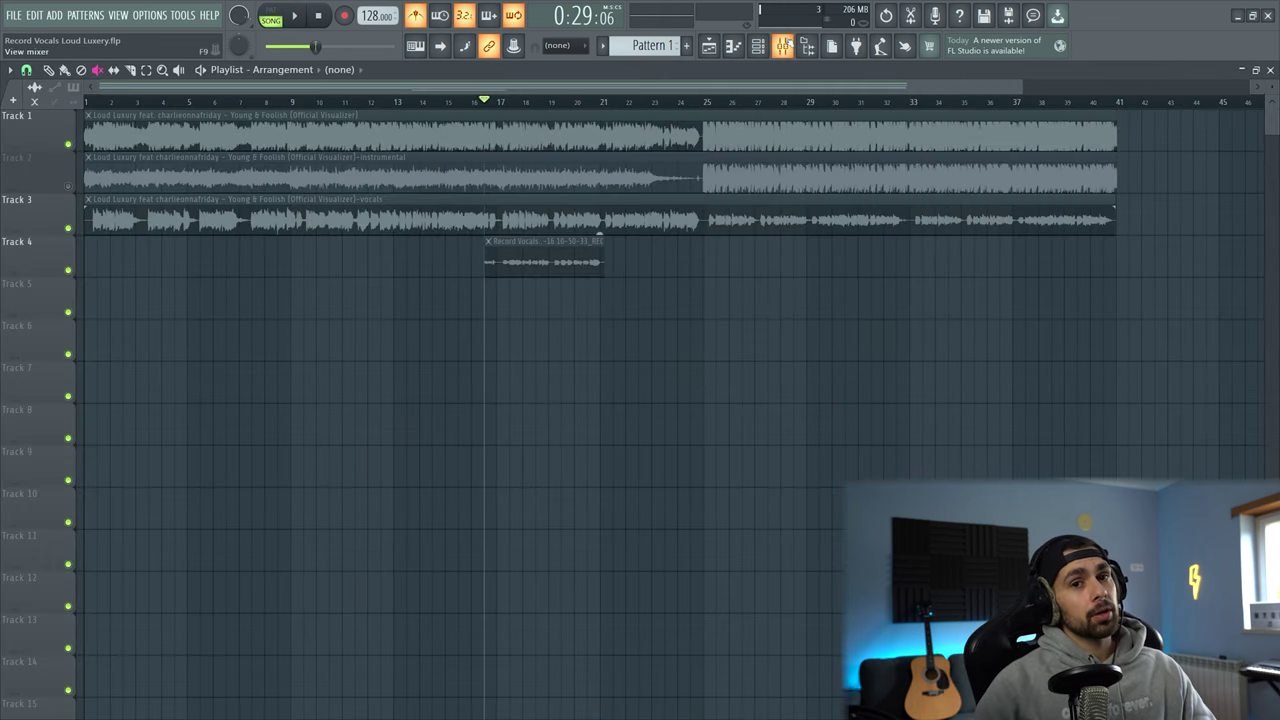
{"action": "left_click", "coordinate": [784, 45]}
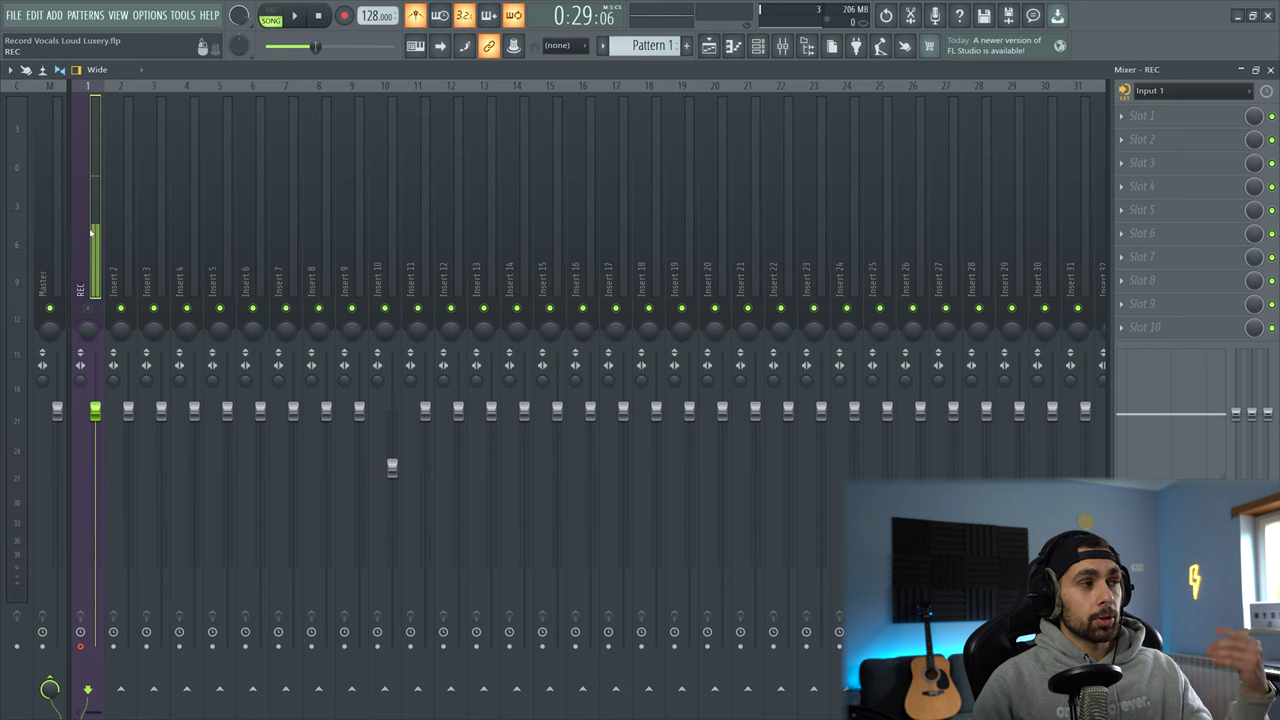
{"action": "left_click", "coordinate": [88, 308]}
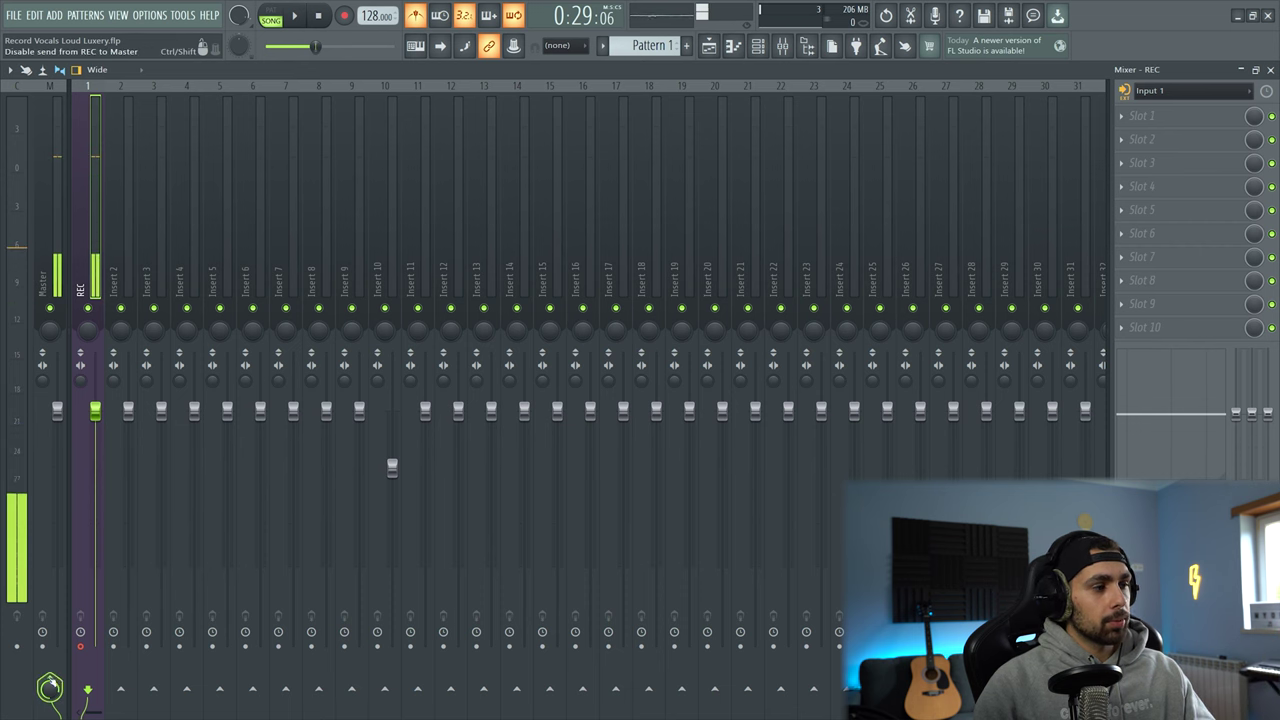
{"action": "left_click", "coordinate": [49, 688]}
{"action": "left_click", "coordinate": [63, 214]}
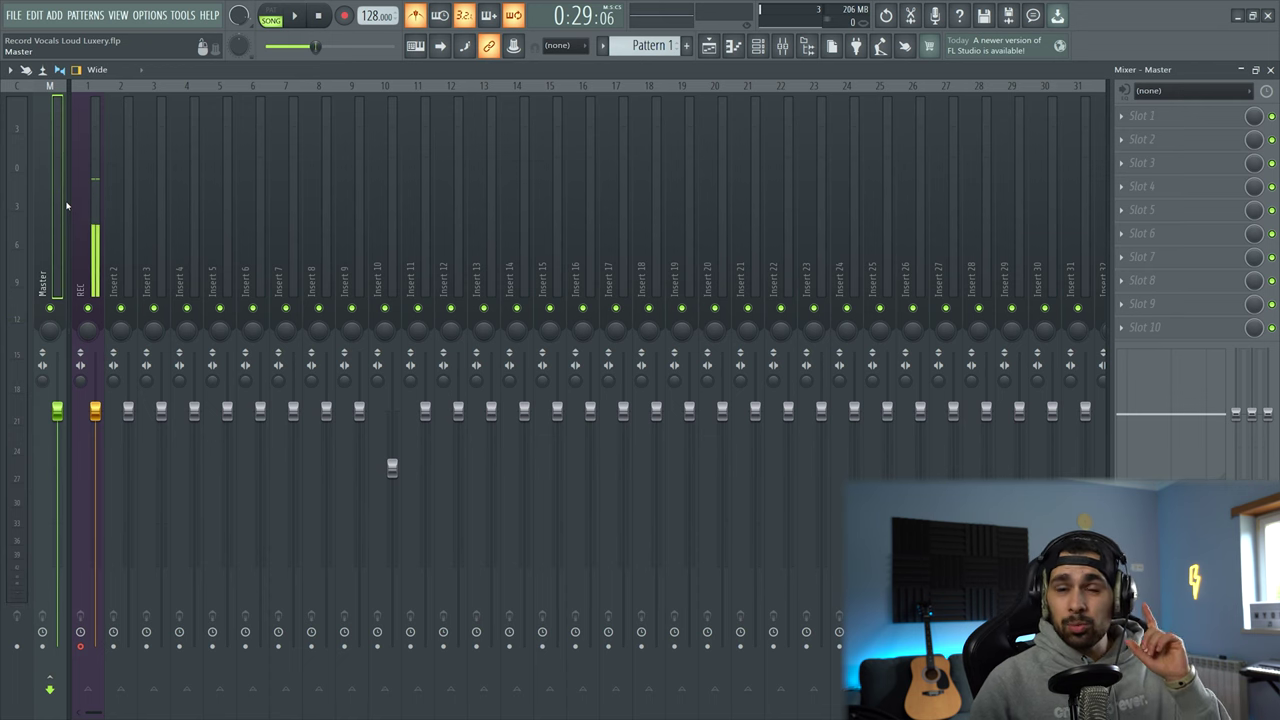
{"action": "key", "text": "F5"}
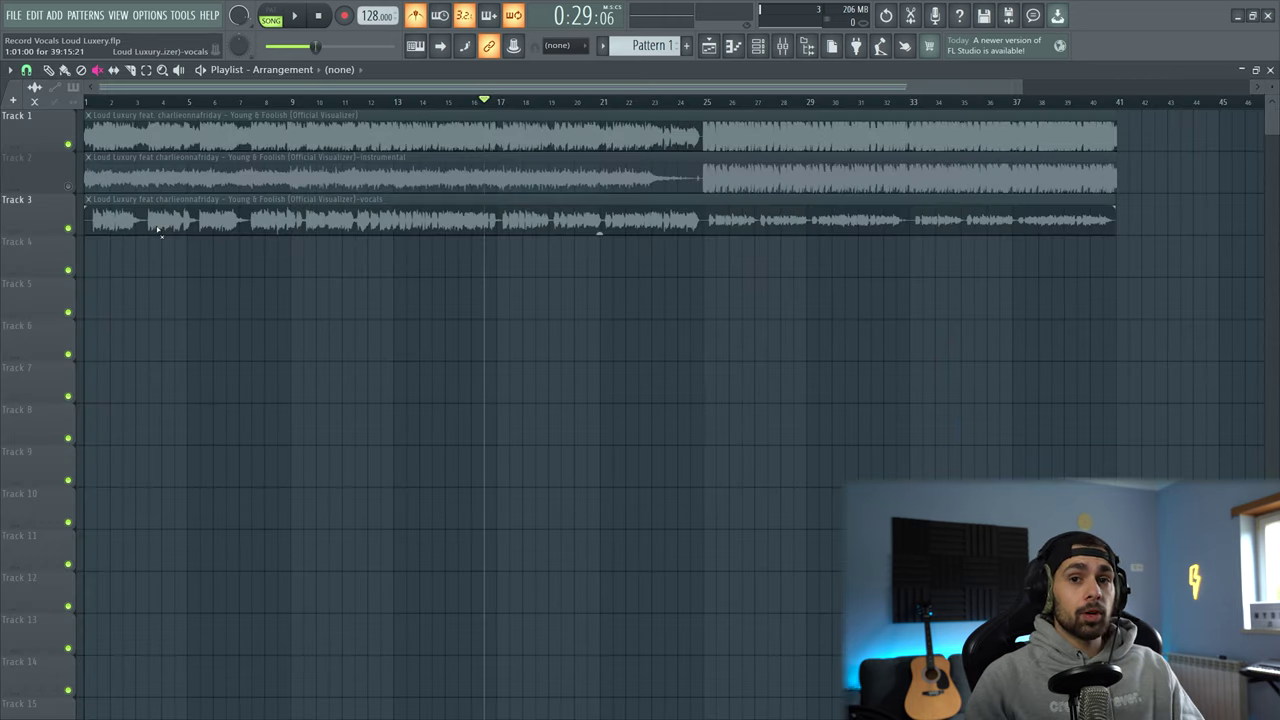
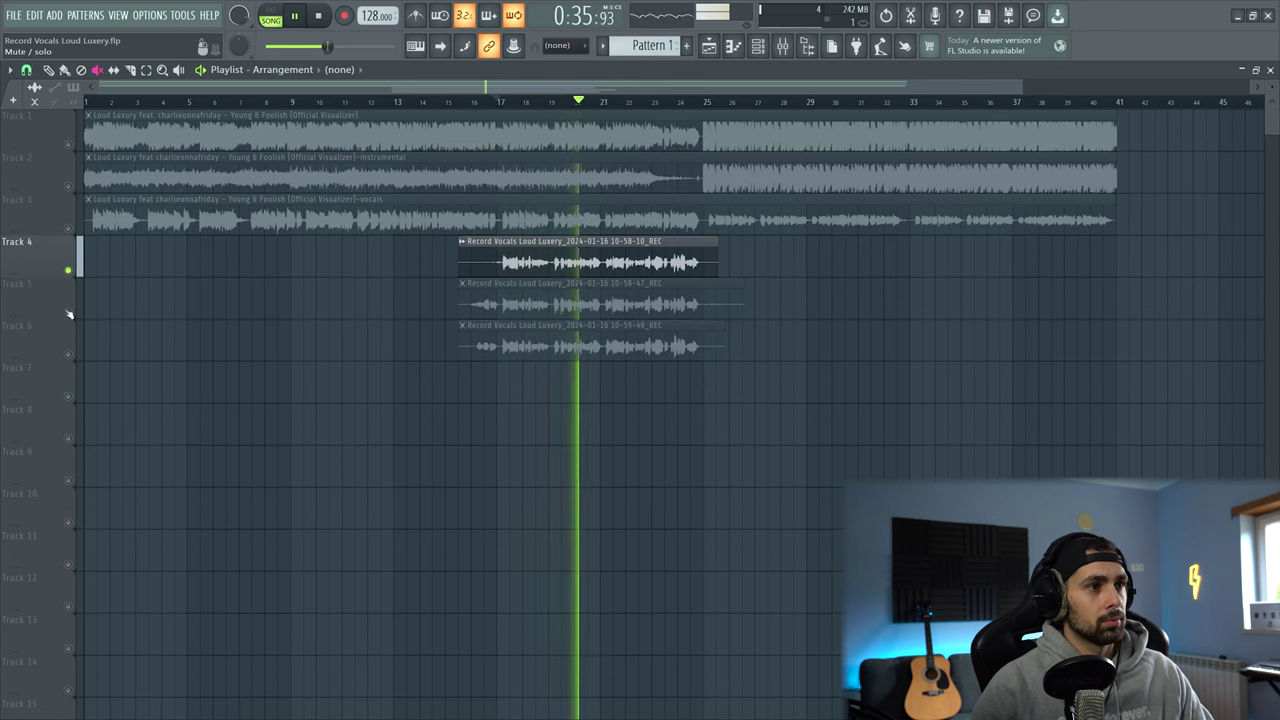
Step: Stop playback, unmute the instrumental on Track 2 and select the vocal take on Track 6
{"action": "key", "text": "space"}
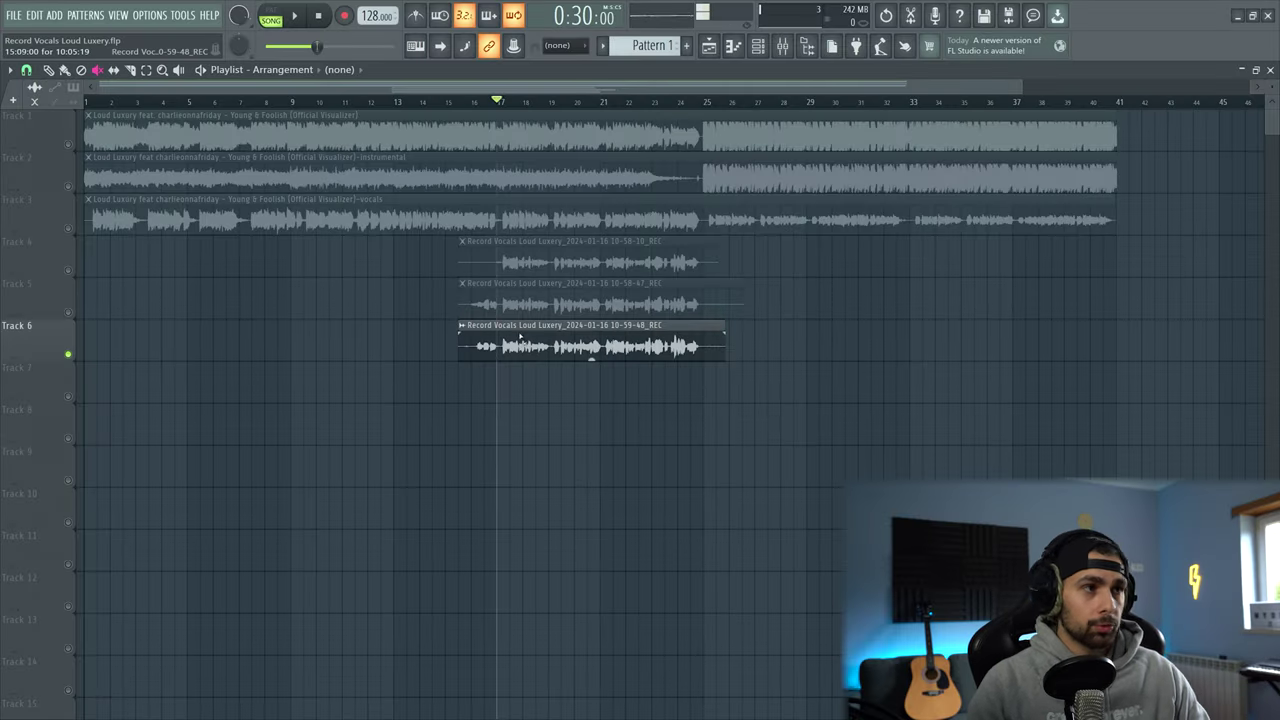
{"action": "left_click", "coordinate": [68, 187]}
{"action": "left_click_drag", "start_coordinate": [137, 317], "coordinate": [777, 107]}
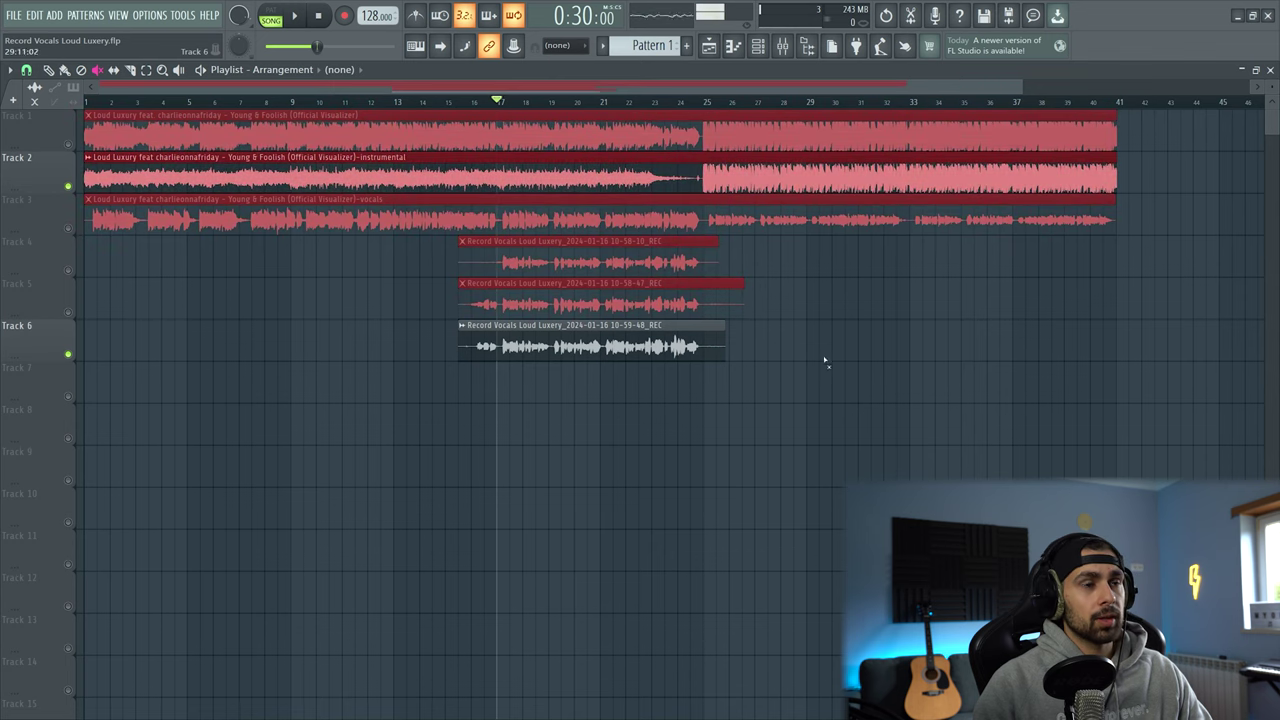
{"action": "left_click", "coordinate": [823, 358], "text": "ctrl"}
{"action": "left_click_drag", "start_coordinate": [417, 402], "coordinate": [774, 323]}
{"action": "scroll", "coordinate": [589, 390], "scroll_direction": "up", "scroll_amount": 1}
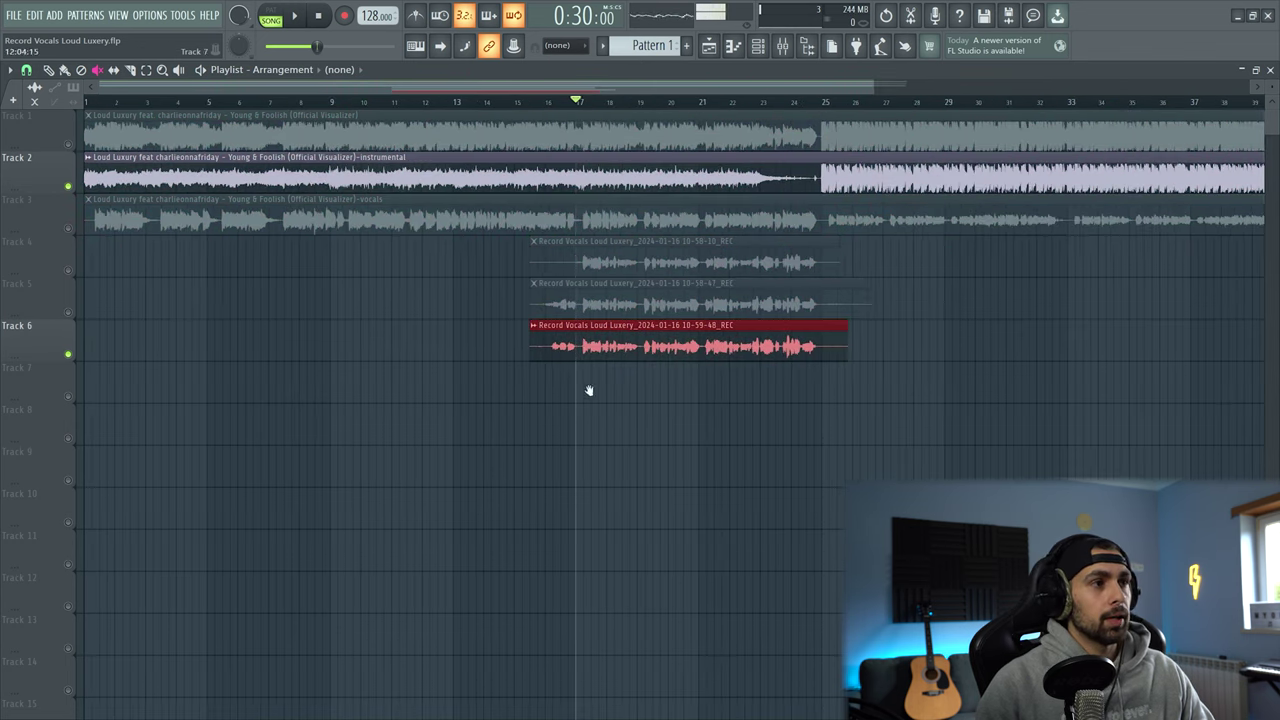
Step: Mark a loop region in the playlist timeline from about bar 17 to bar 25
{"action": "left_click", "coordinate": [329, 103]}
{"action": "left_click_drag", "start_coordinate": [584, 103], "coordinate": [822, 153]}
{"action": "left_click", "coordinate": [737, 366], "text": "ctrl"}
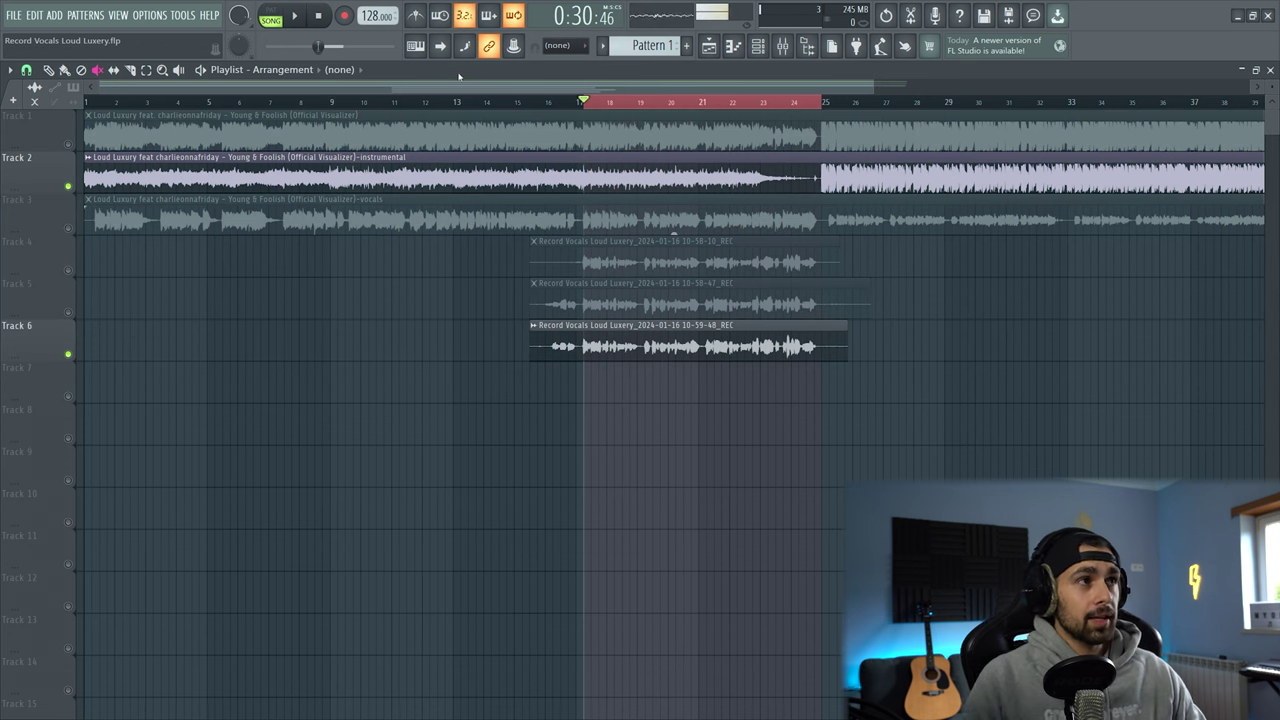
Step: Record looped vocal takes over the marked region with loop recording enabled, muting Track 6 during the recording
{"action": "left_click", "coordinate": [514, 20]}
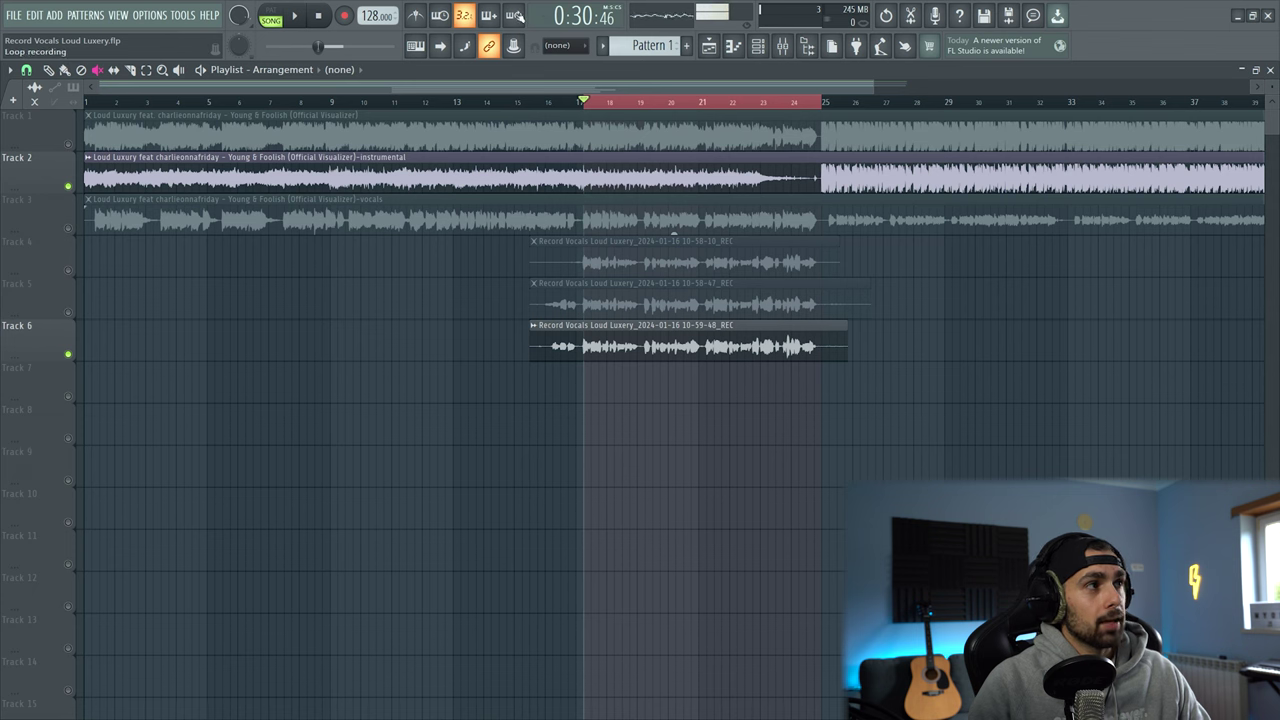
{"action": "left_click", "coordinate": [515, 17]}
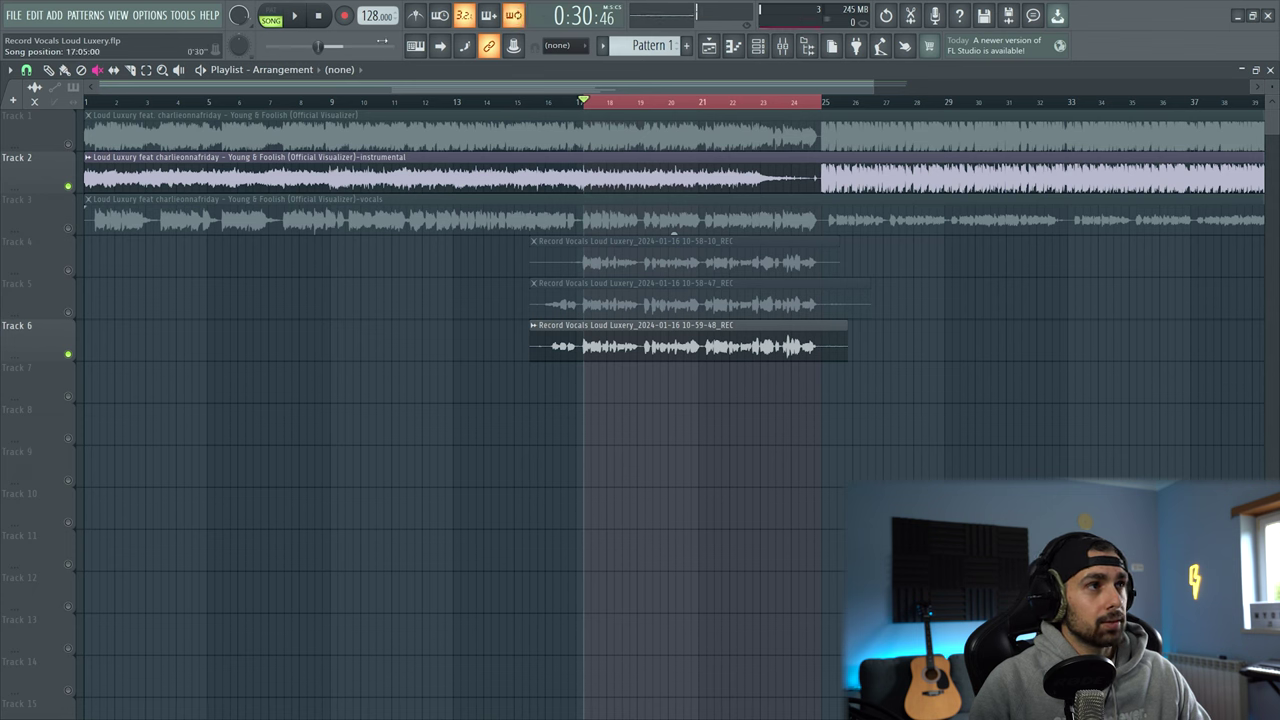
{"action": "left_click", "coordinate": [343, 17]}
{"action": "left_click", "coordinate": [608, 419]}
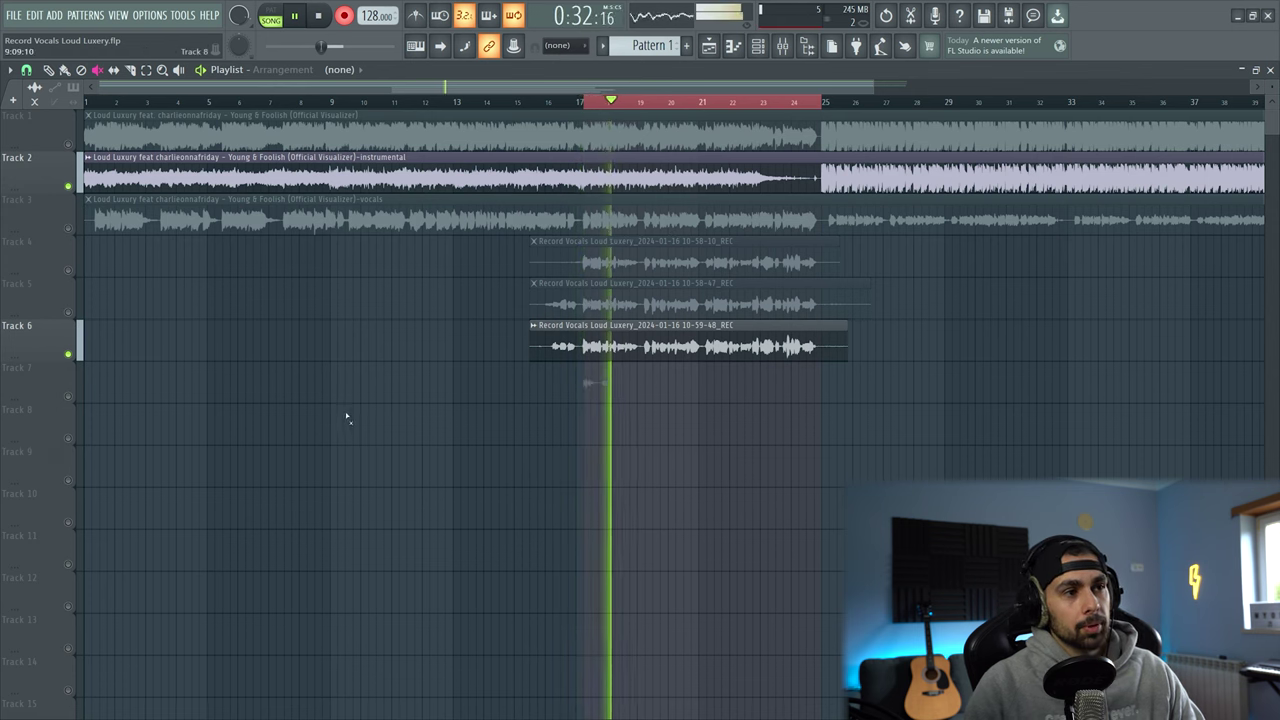
{"action": "left_click", "coordinate": [69, 355]}
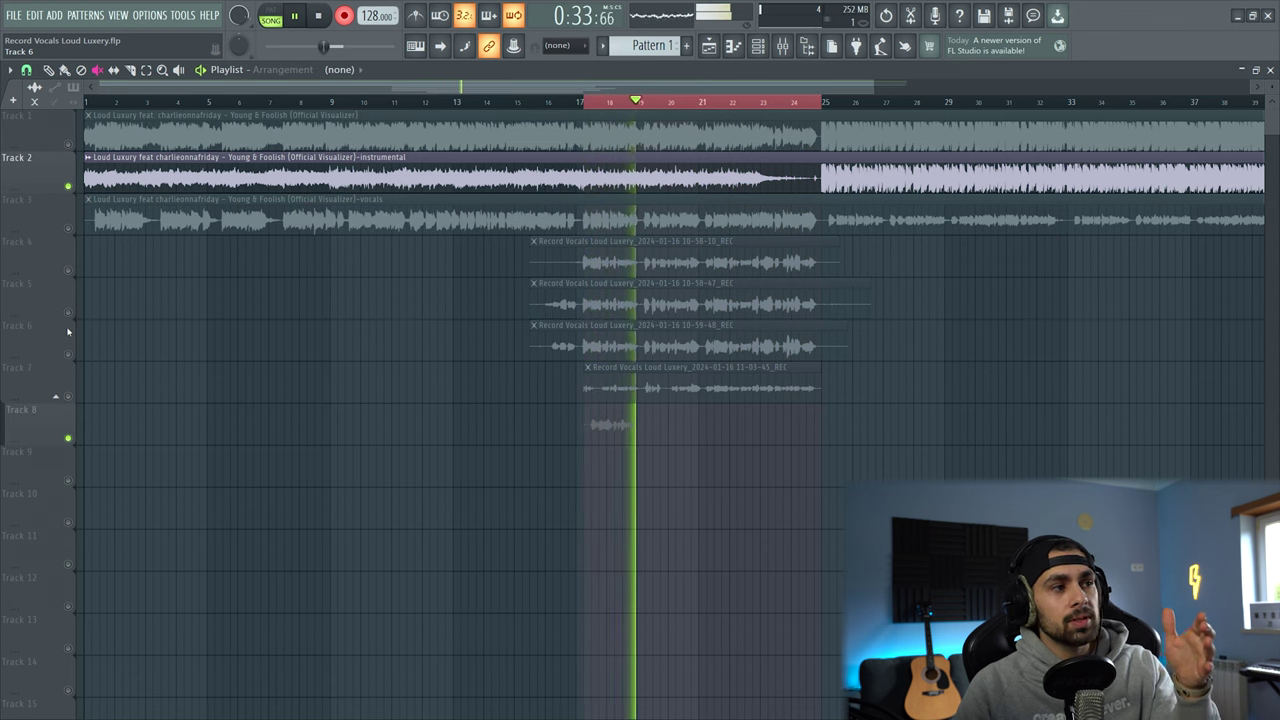
{"action": "key", "text": "space"}
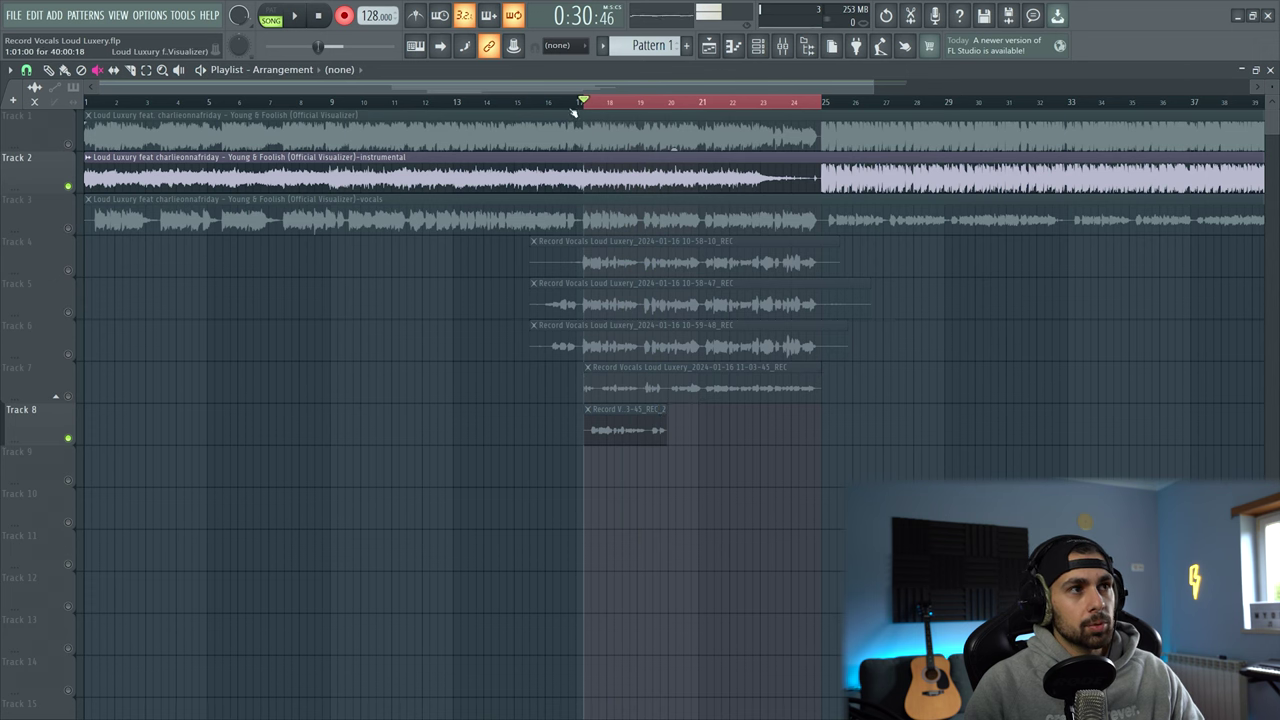
Step: Shorten the loop region to about bars 17 to 18 and record several short looped takes
{"action": "left_click_drag", "start_coordinate": [585, 103], "coordinate": [652, 104]}
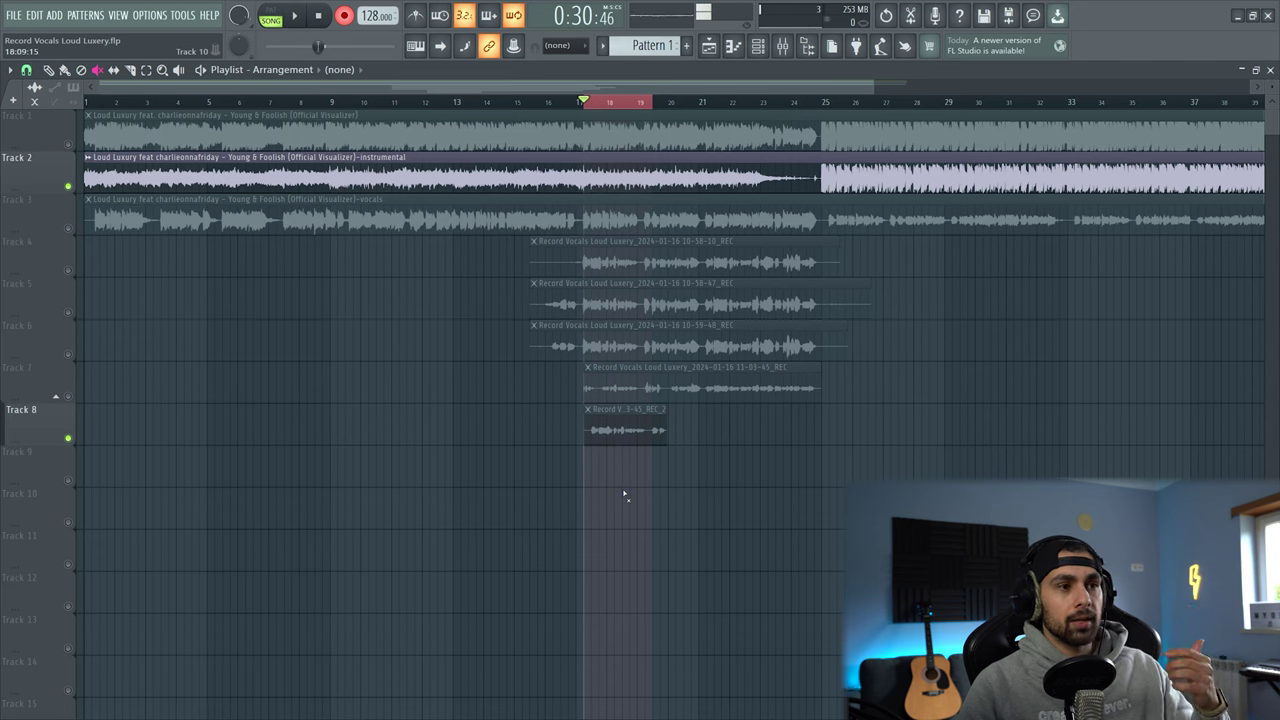
{"action": "scroll", "coordinate": [575, 182], "scroll_direction": "up", "scroll_amount": 1}
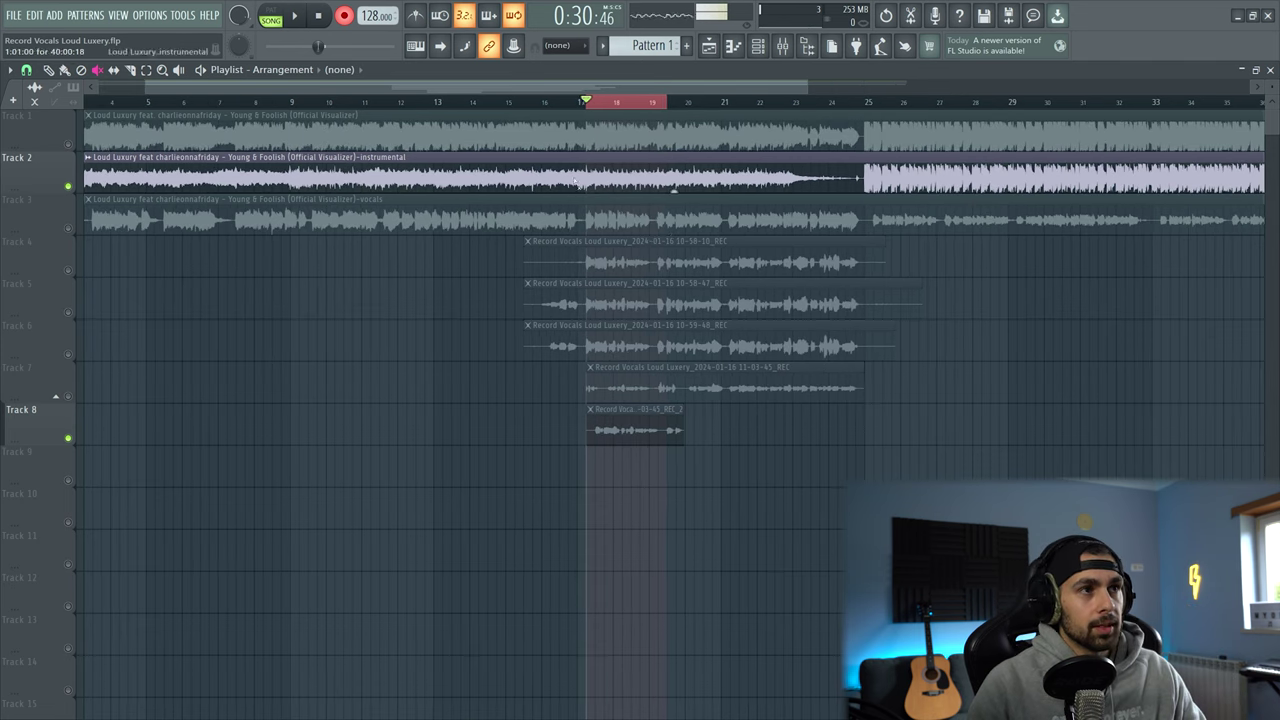
{"action": "left_click_drag", "start_coordinate": [586, 97], "coordinate": [630, 104]}
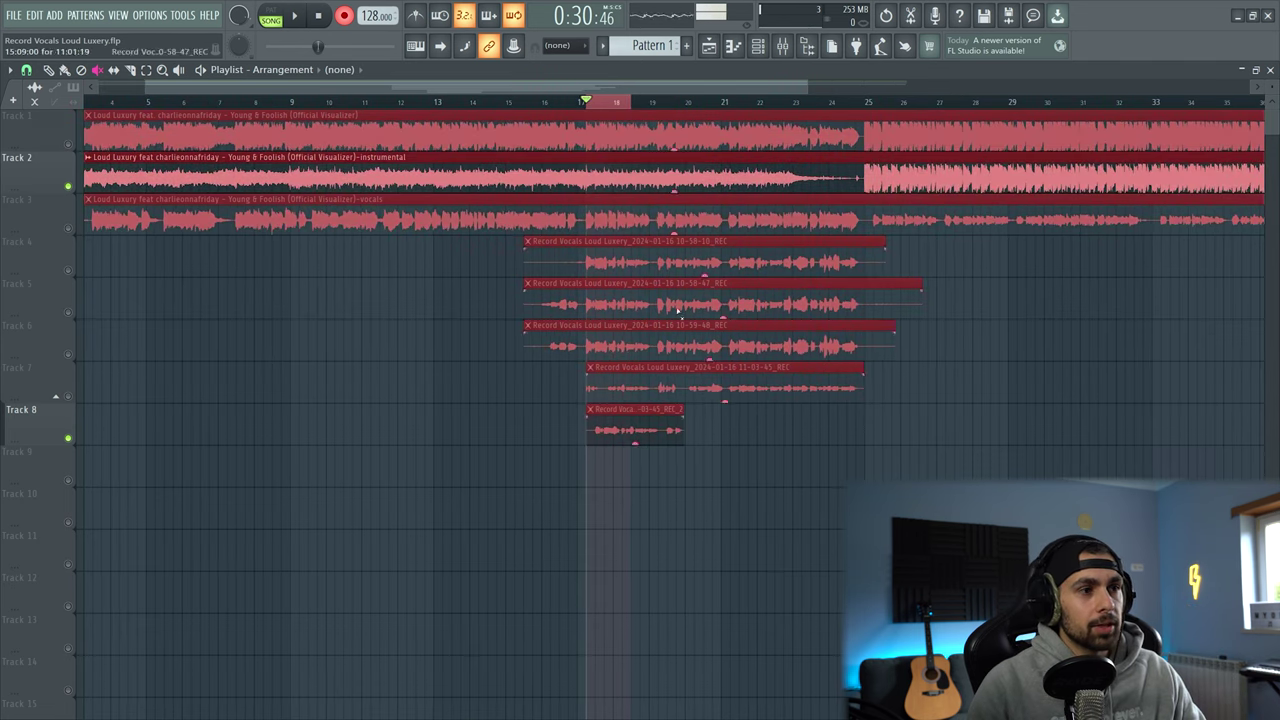
{"action": "left_click", "coordinate": [716, 462]}
{"action": "key", "text": "space"}
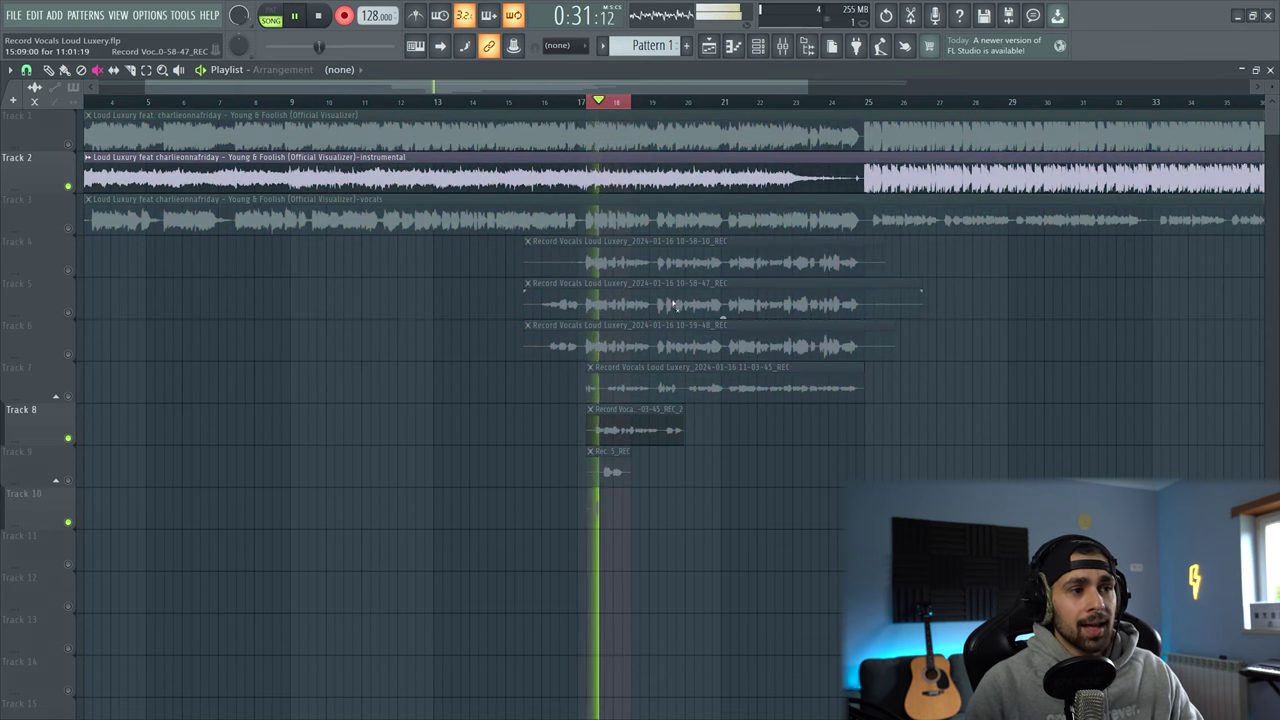
{"action": "key", "text": "space"}
Step: Clear the loop region and inspect the short looped takes on Tracks 9 to 11
{"action": "left_click", "coordinate": [518, 434], "text": "ctrl"}
{"action": "scroll", "coordinate": [518, 434], "scroll_direction": "up", "scroll_amount": 2}
{"action": "left_click_drag", "start_coordinate": [664, 490], "coordinate": [650, 548]}
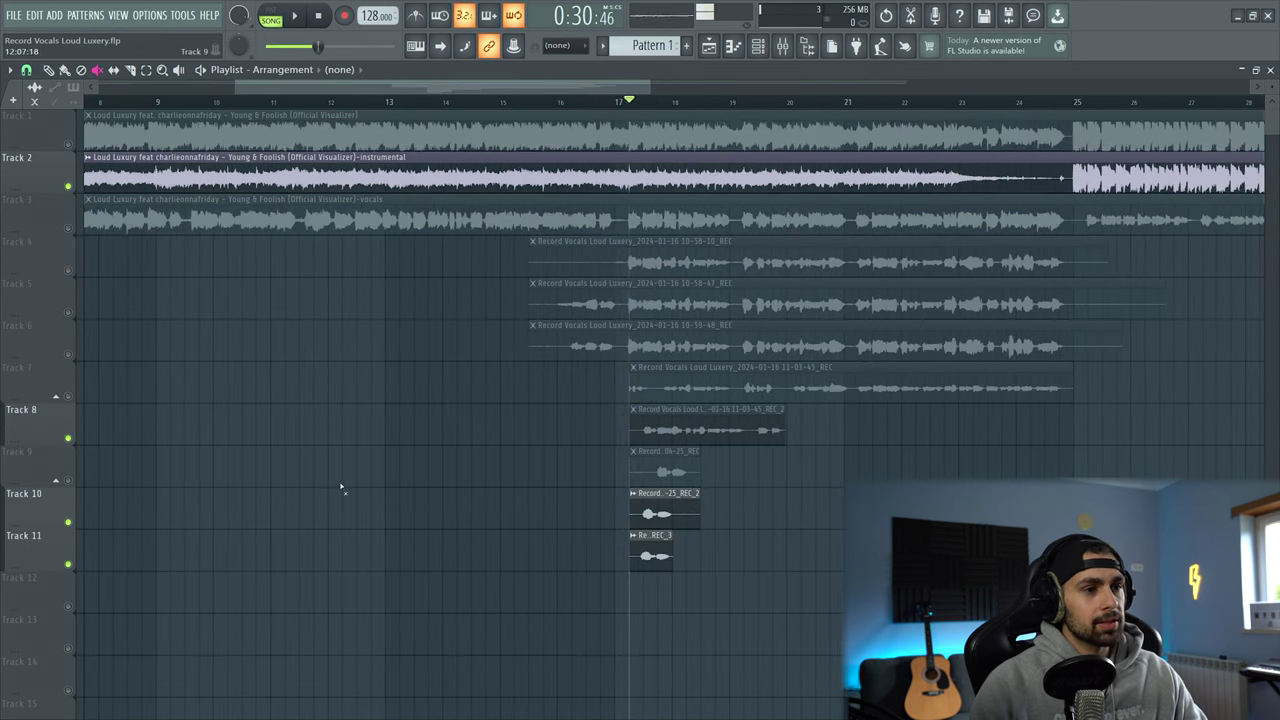
{"action": "left_click", "coordinate": [661, 470]}
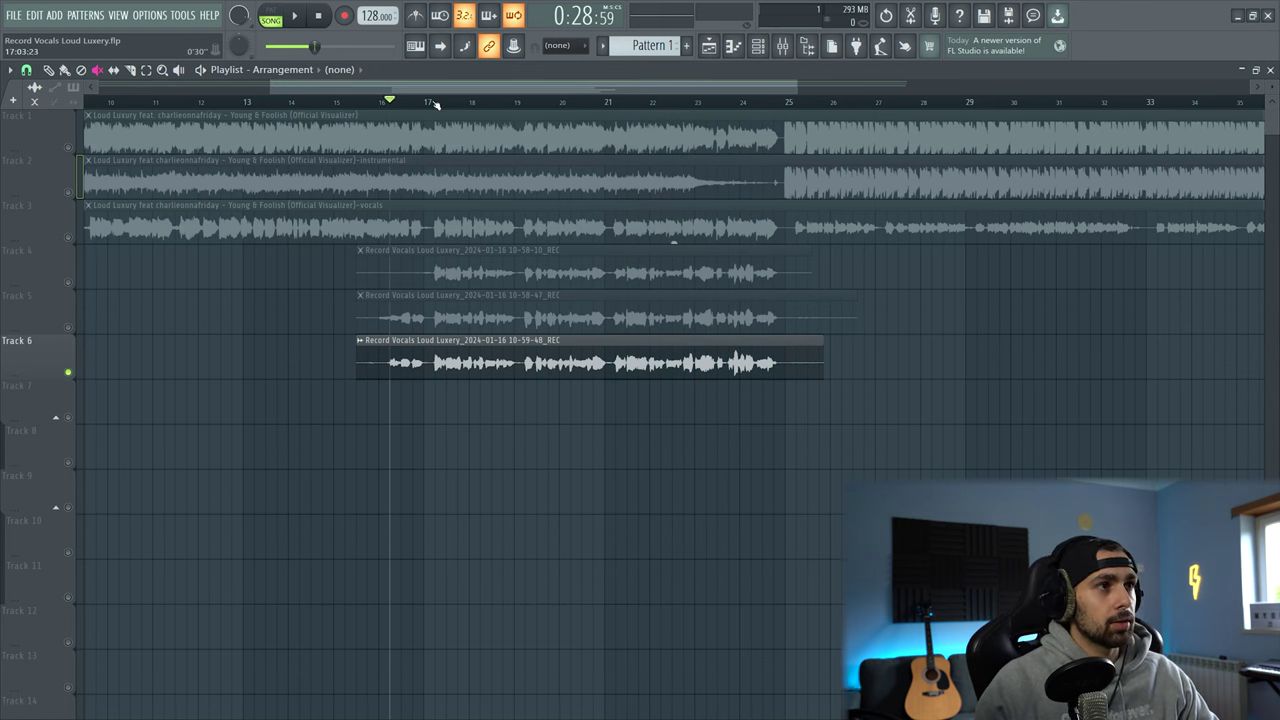
Step: Play the soloed take on Track 6 from bar 17 and around bars 22 to 23 to judge its phrases
{"action": "key", "text": "space"}
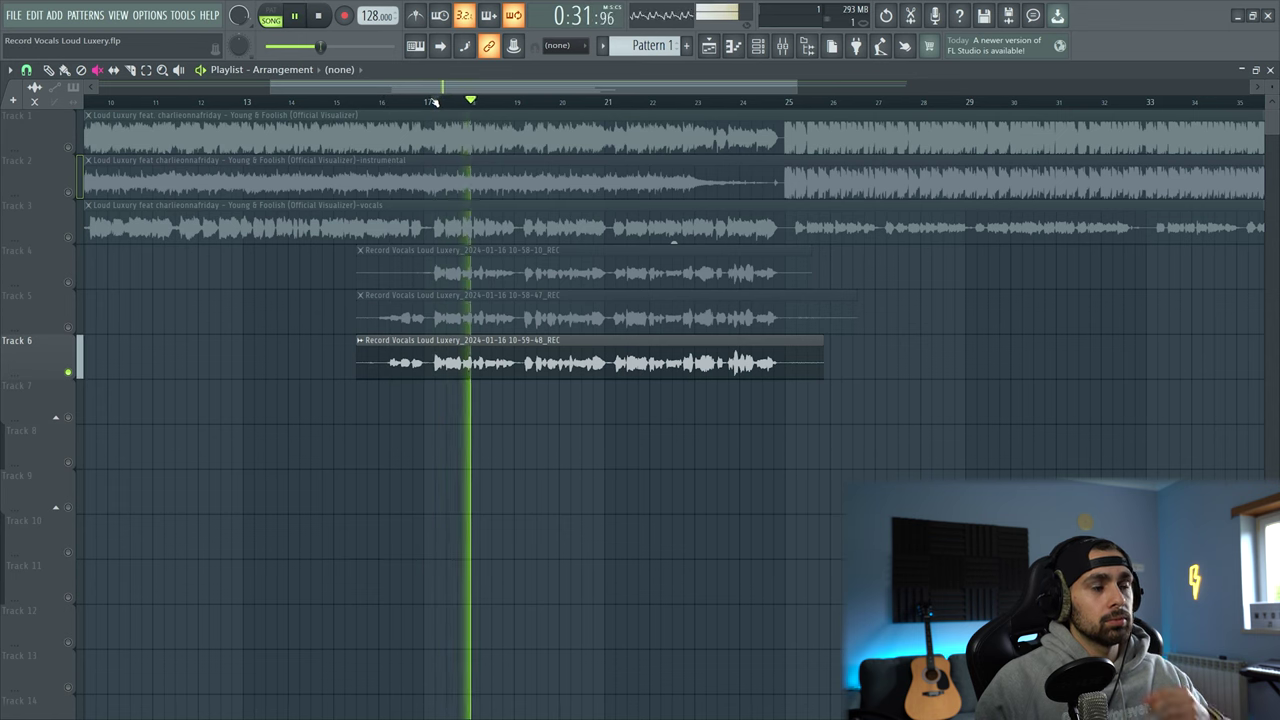
{"action": "key", "text": "space"}
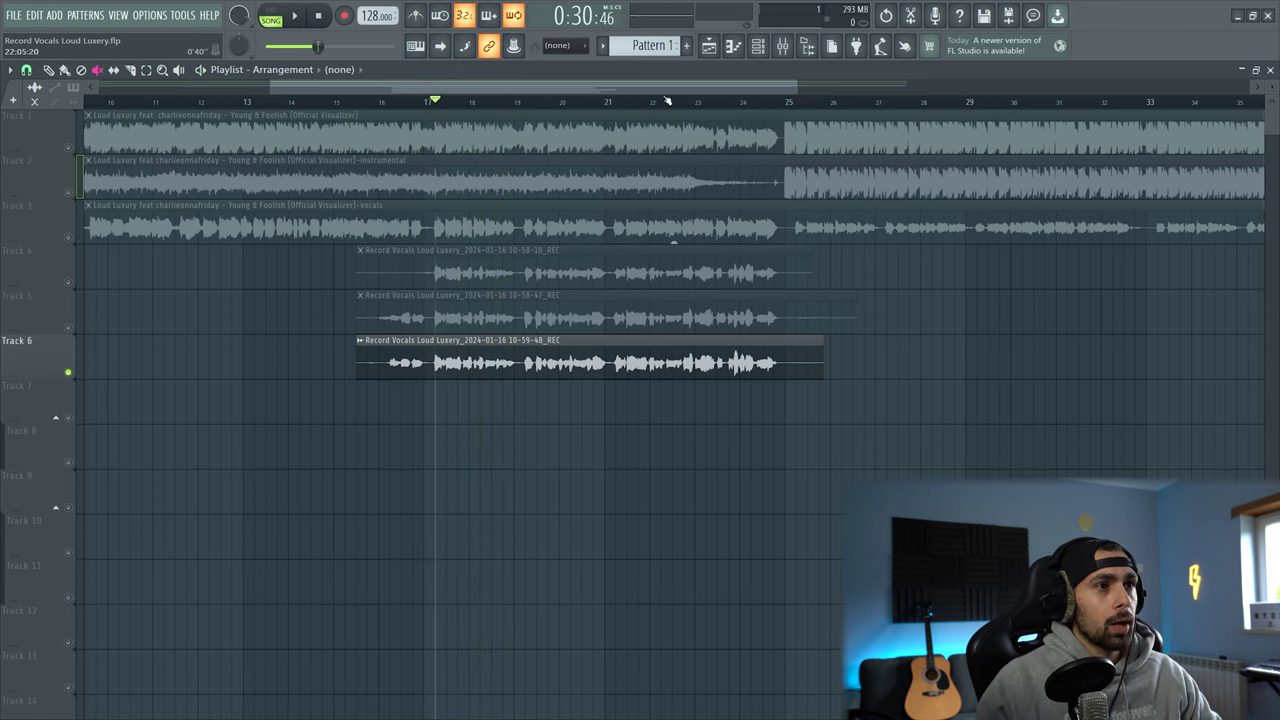
{"action": "left_click", "coordinate": [696, 102]}
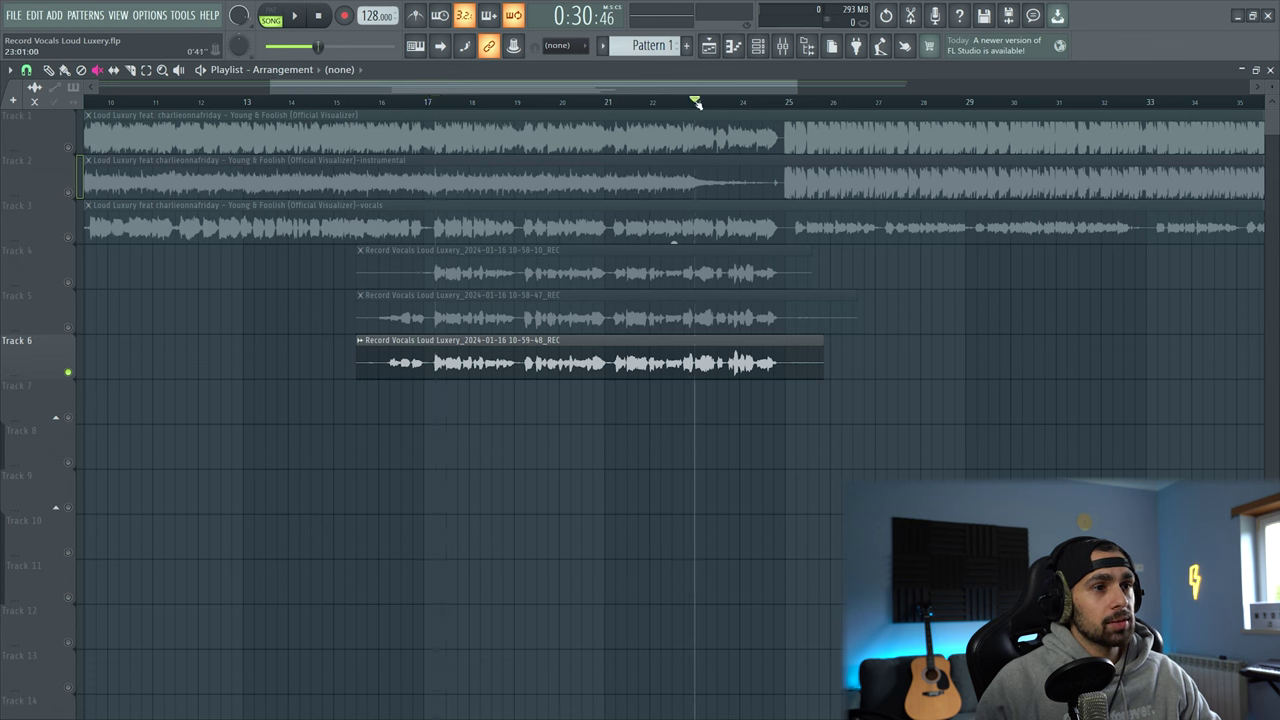
{"action": "key", "text": "space"}
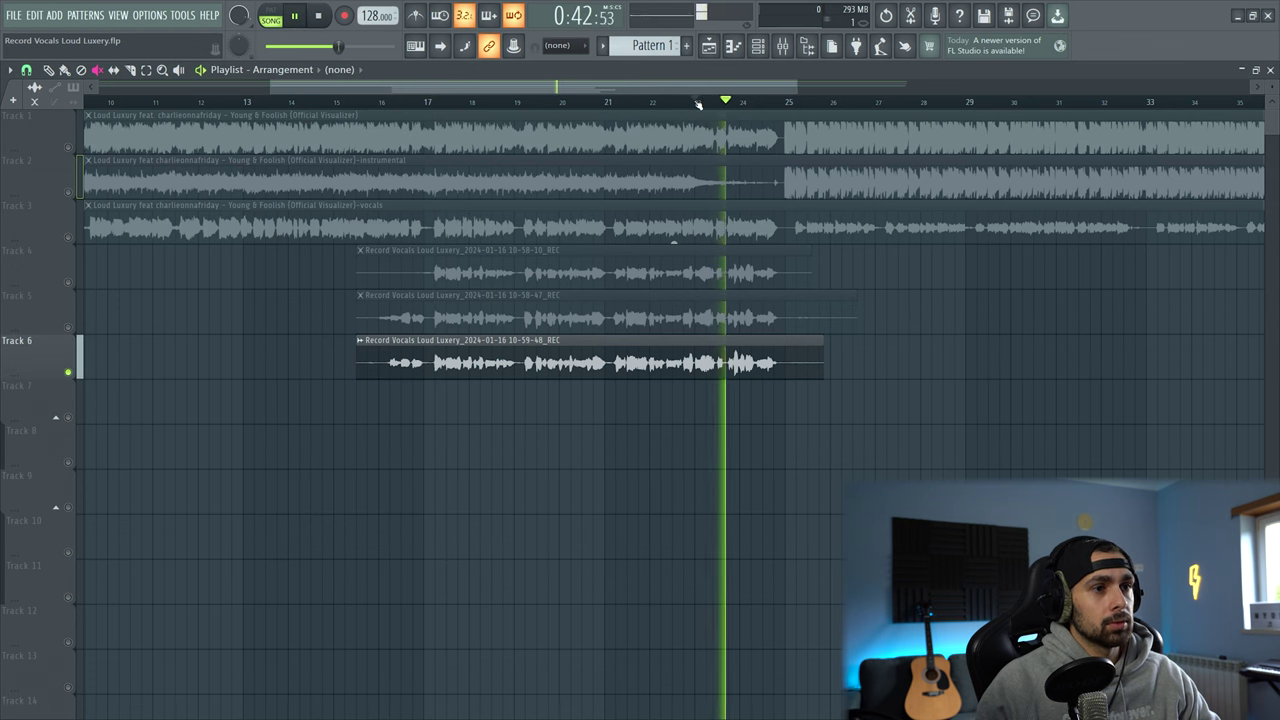
{"action": "key", "text": "space"}
{"action": "left_click", "coordinate": [686, 102]}
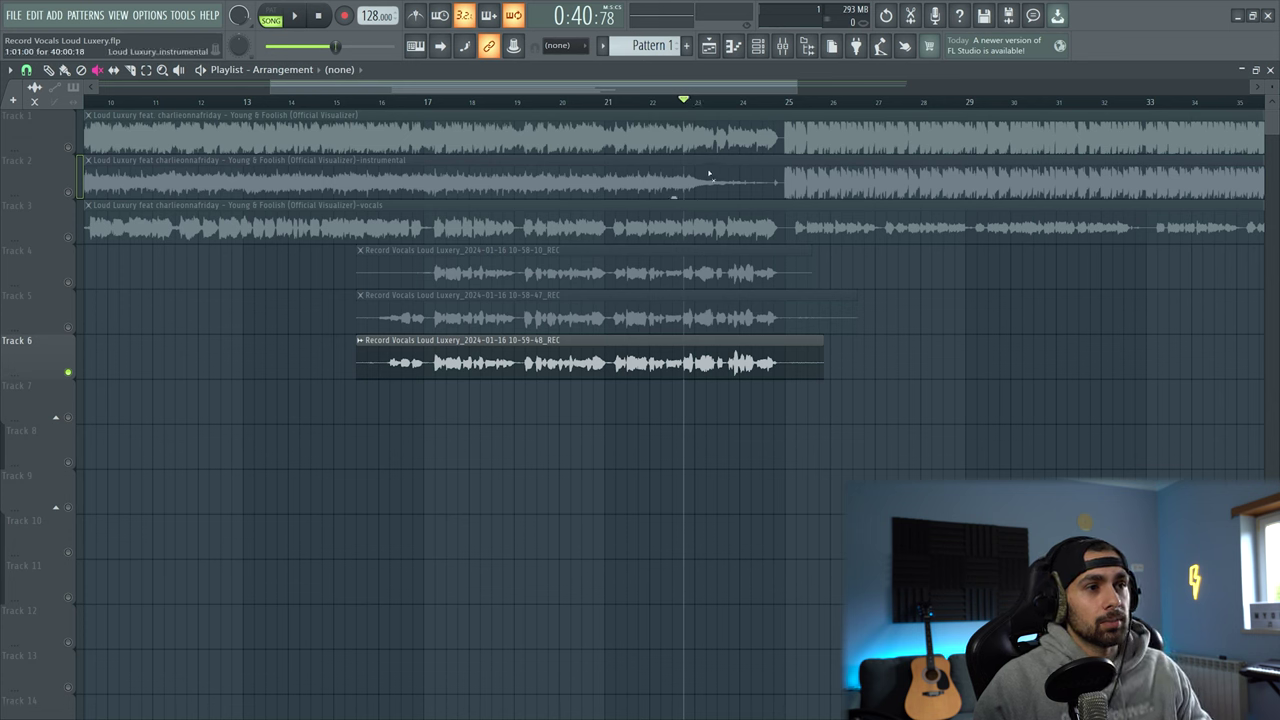
{"action": "key", "text": "space"}
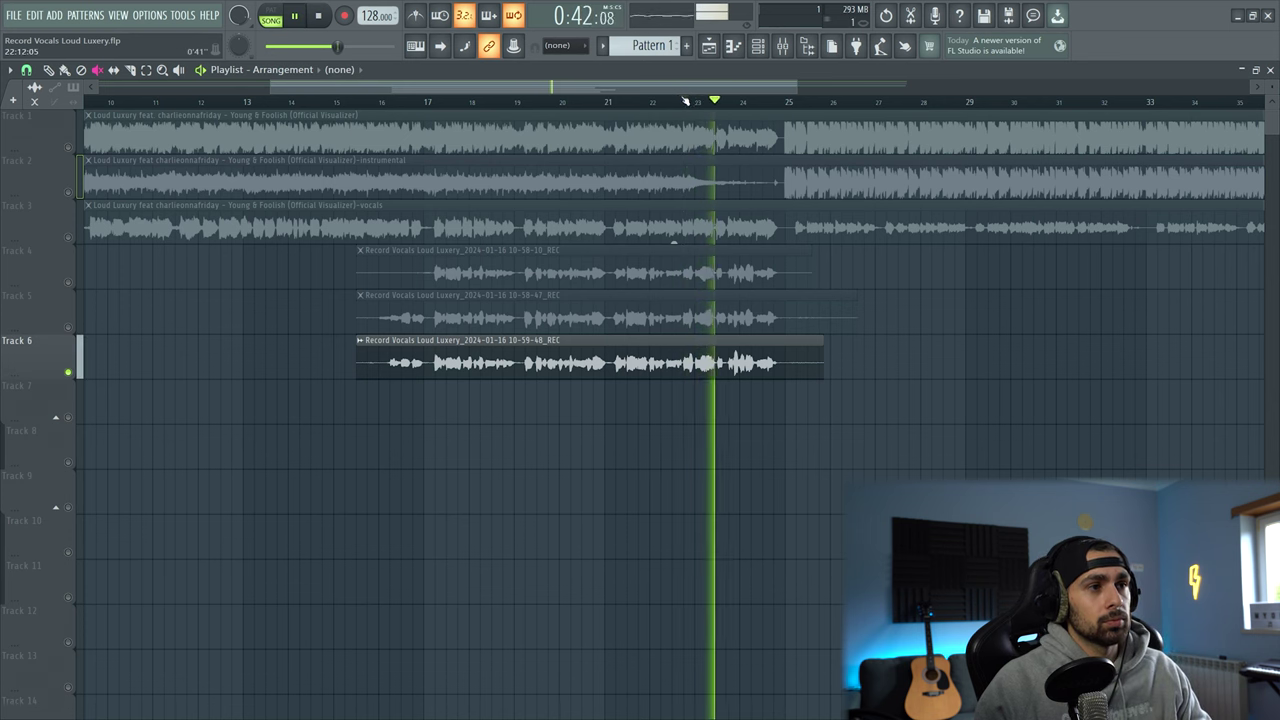
{"action": "key", "text": "space"}
Step: Solo and play the takes on Track 5 and Track 4 from bar 22 to compare the same phrase
{"action": "right_click", "coordinate": [68, 327]}
{"action": "key", "text": "space"}
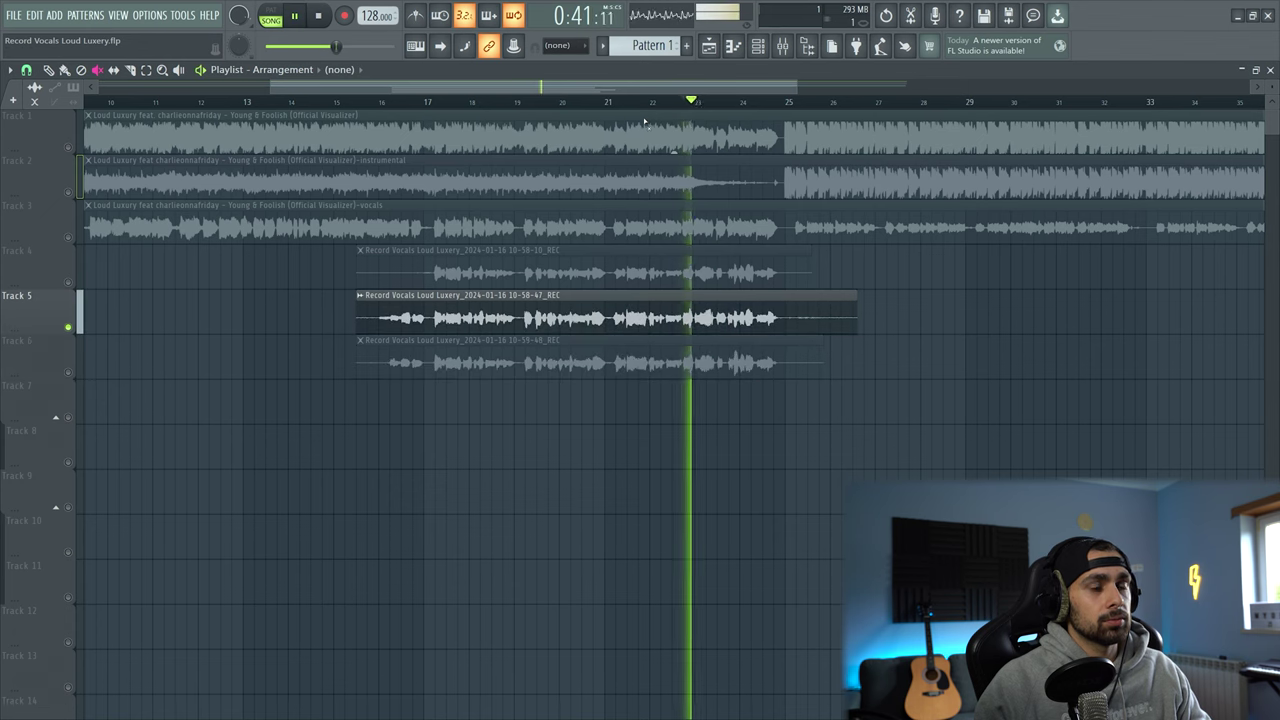
{"action": "key", "text": "space"}
{"action": "right_click", "coordinate": [68, 282]}
{"action": "key", "text": "space"}
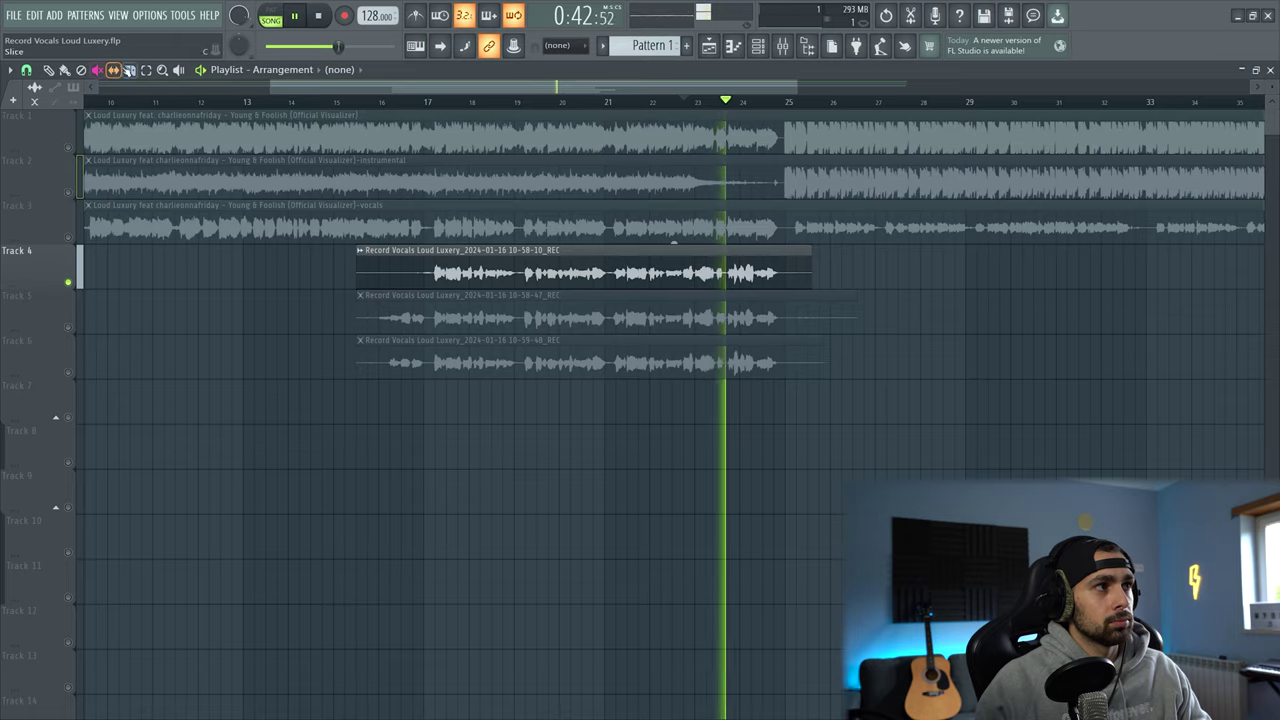
{"action": "key", "text": "space"}
Step: Solo Track 5 and slice its take on both sides of the short phrase in bar 23
{"action": "scroll", "coordinate": [248, 348], "scroll_direction": "up", "scroll_amount": 4, "text": "ctrl"}
{"action": "right_click", "coordinate": [70, 328]}
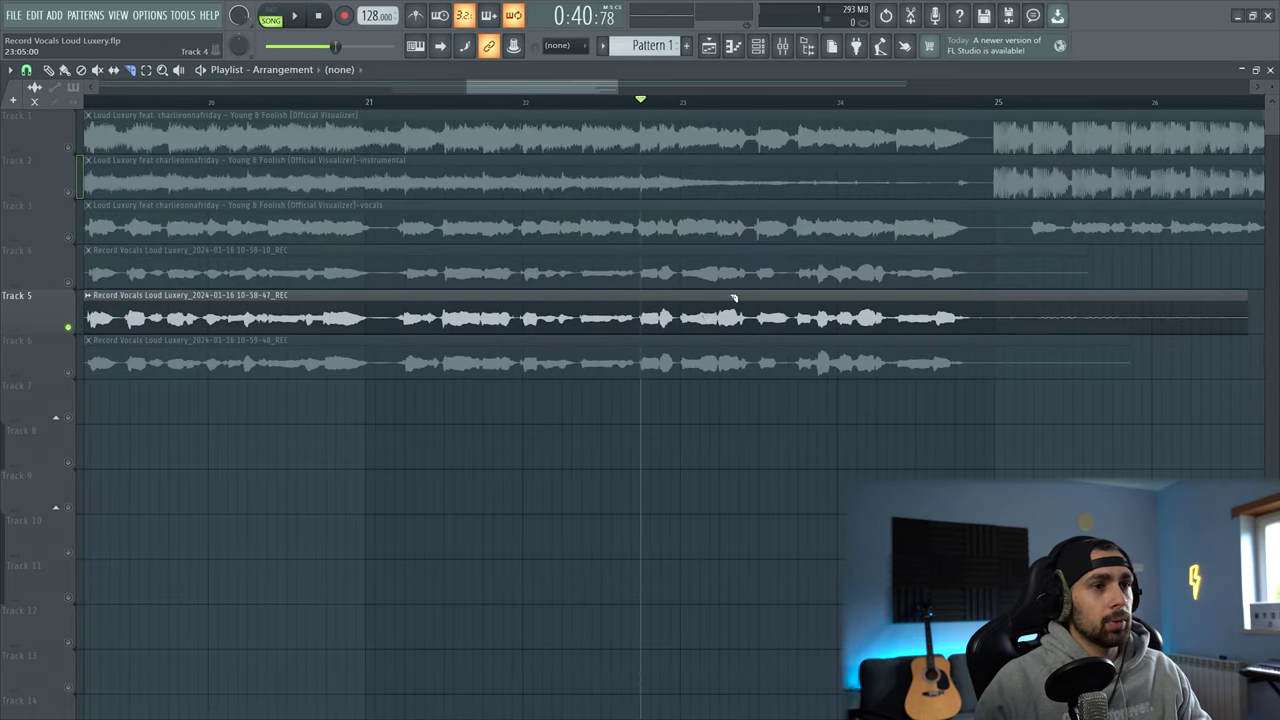
{"action": "left_click", "coordinate": [753, 335]}
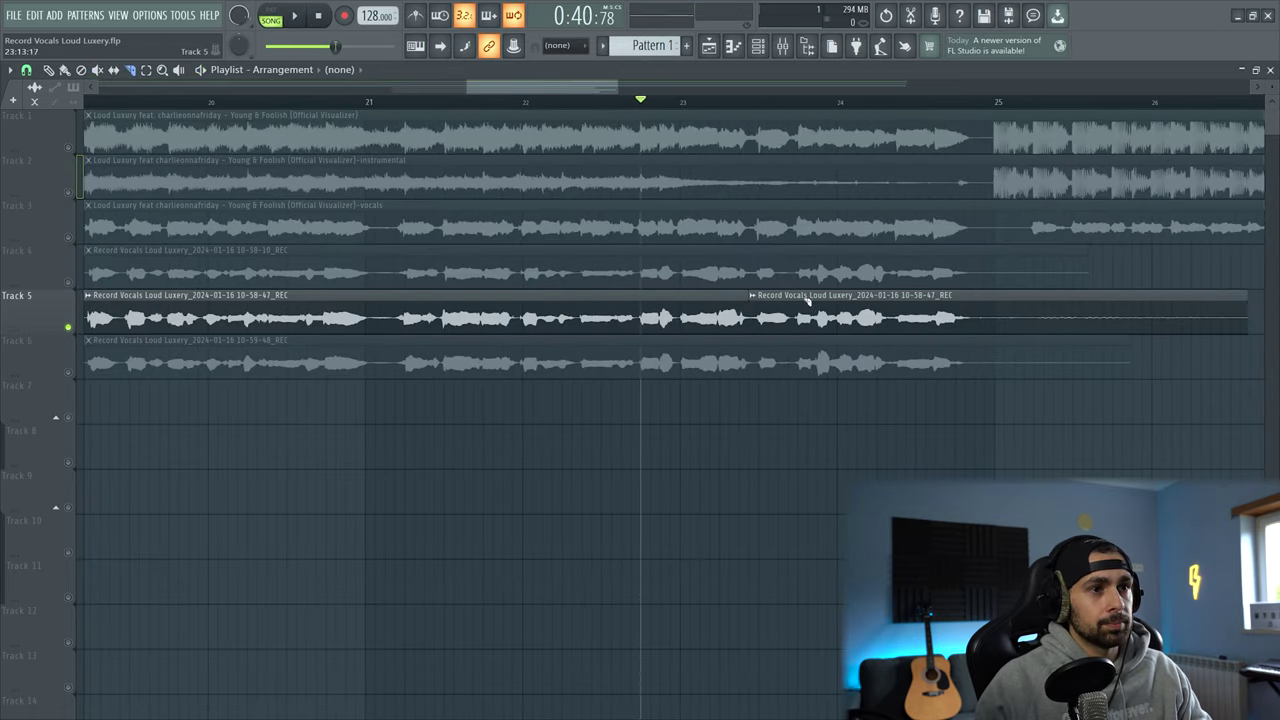
{"action": "scroll", "coordinate": [890, 360], "scroll_direction": "down", "scroll_amount": 4, "text": "ctrl"}
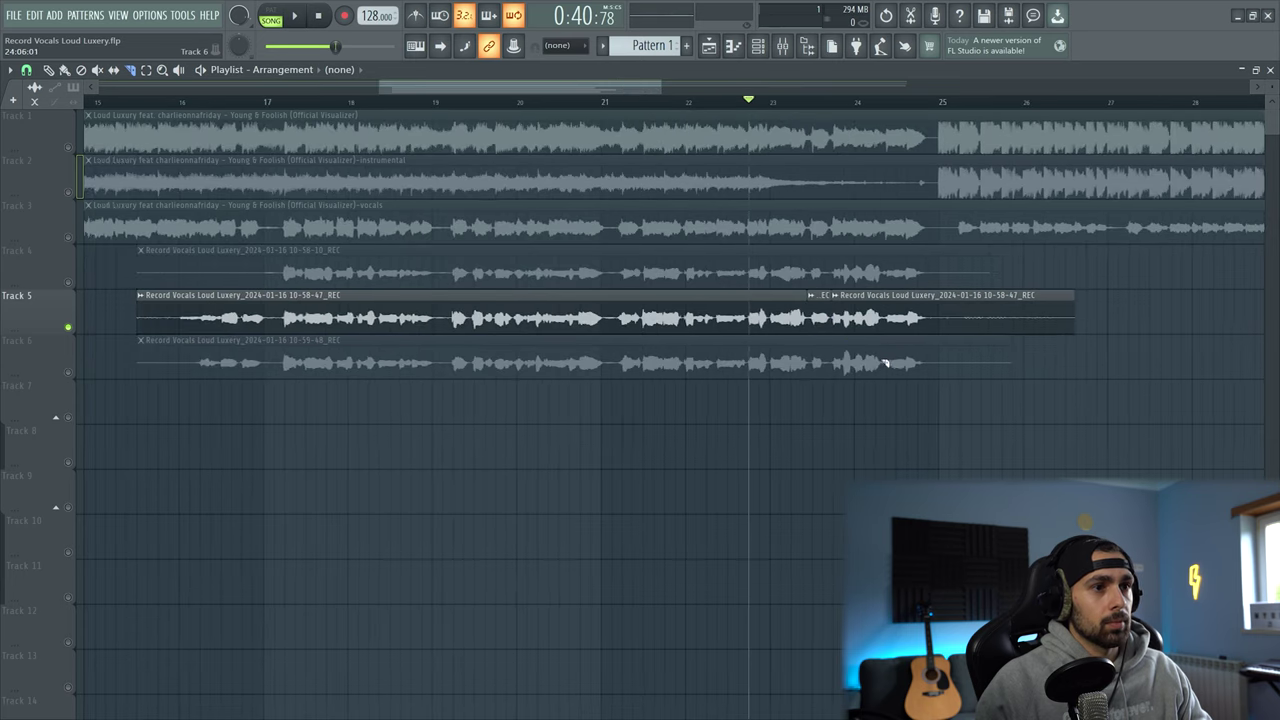
Step: Reorder the playlist tracks so the 10-59-48 take sits on Track 5 above the other two takes, and solo it
{"action": "left_click_drag", "start_coordinate": [54, 366], "coordinate": [54, 586]}
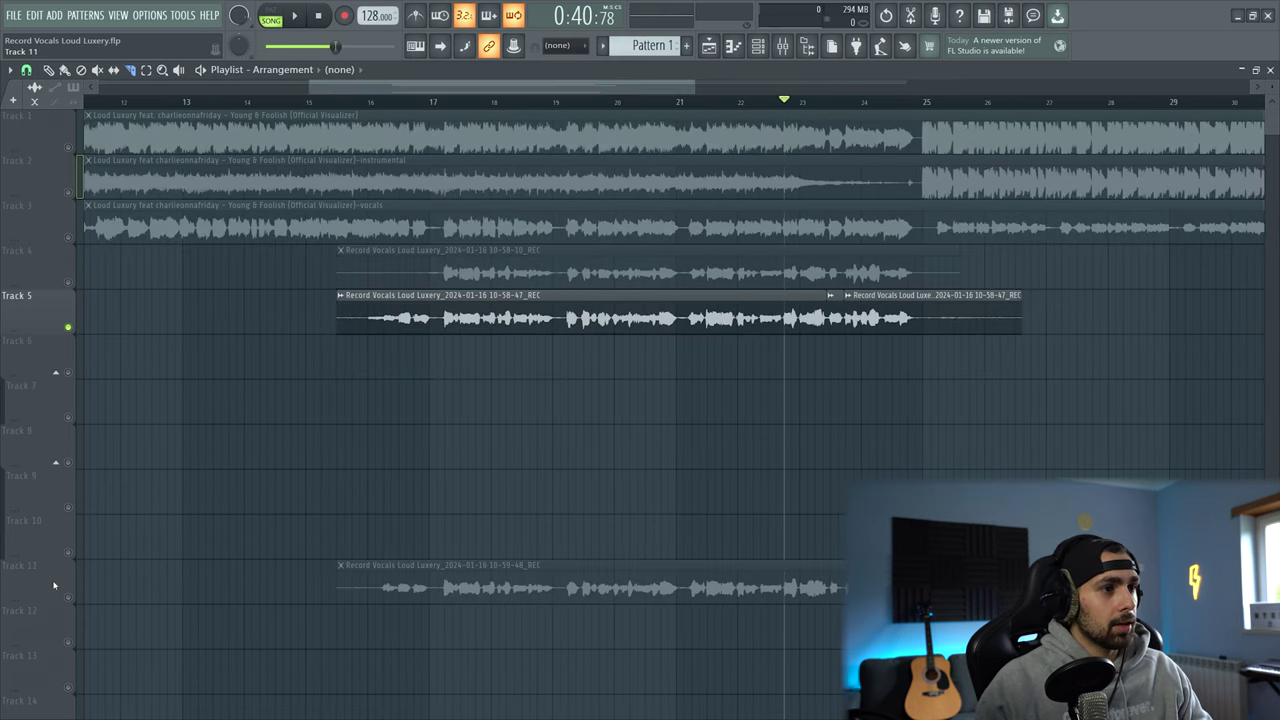
{"action": "scroll", "coordinate": [44, 315], "scroll_direction": "down", "scroll_amount": 1, "text": "shift"}
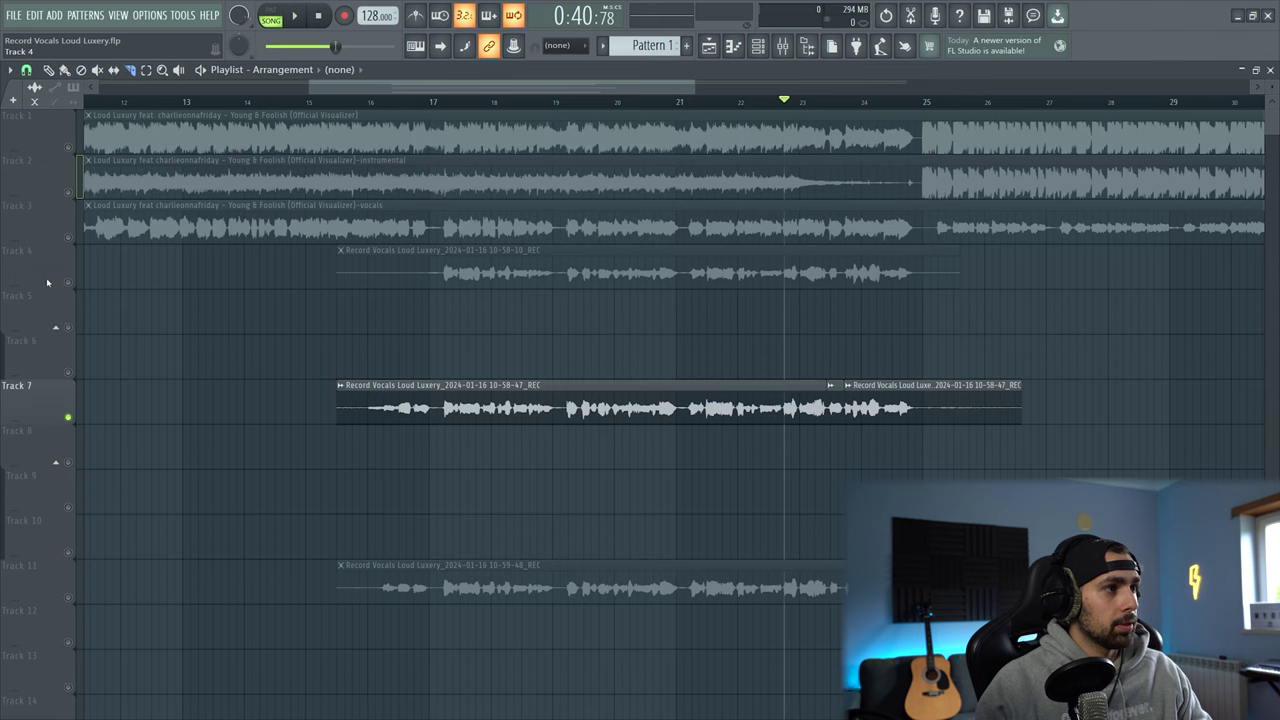
{"action": "left_click_drag", "start_coordinate": [46, 289], "coordinate": [46, 355]}
{"action": "left_click_drag", "start_coordinate": [31, 588], "coordinate": [30, 225]}
{"action": "right_click", "coordinate": [69, 329]}
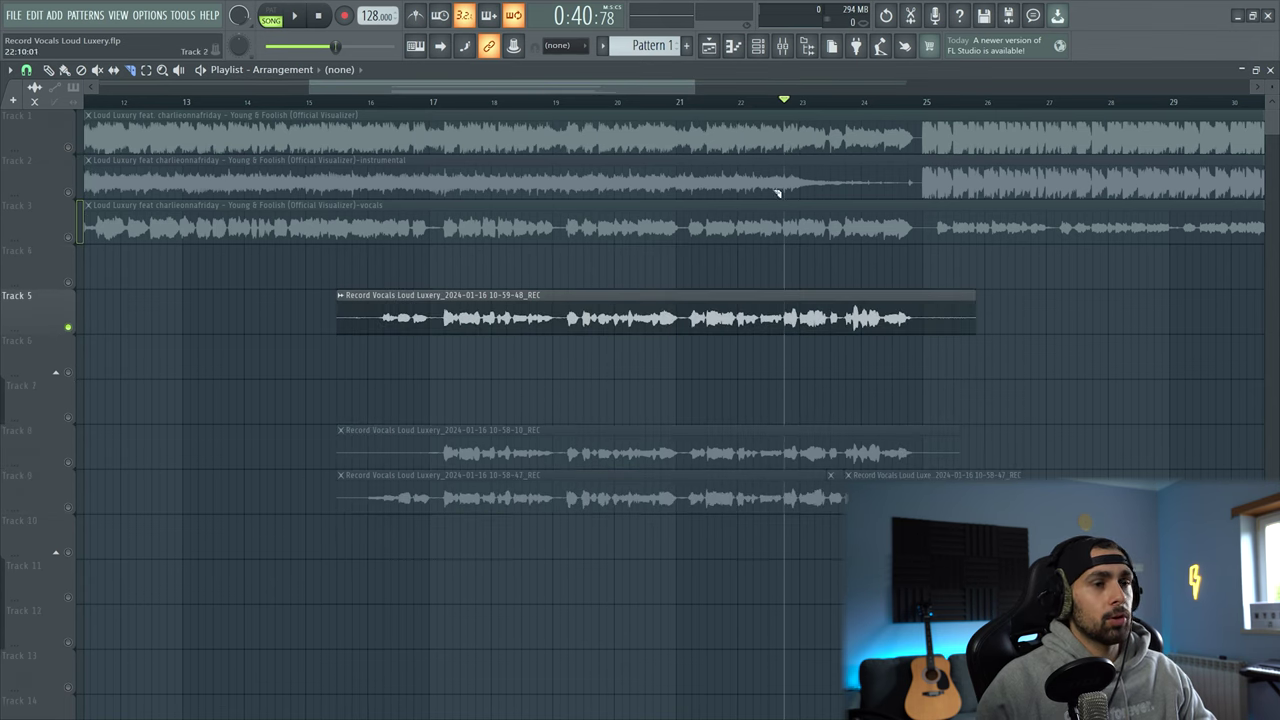
Step: Recolor the 10-59-48 take on Track 5 pink and play it through bar 23
{"action": "left_click", "coordinate": [340, 295]}
{"action": "left_click", "coordinate": [362, 371]}
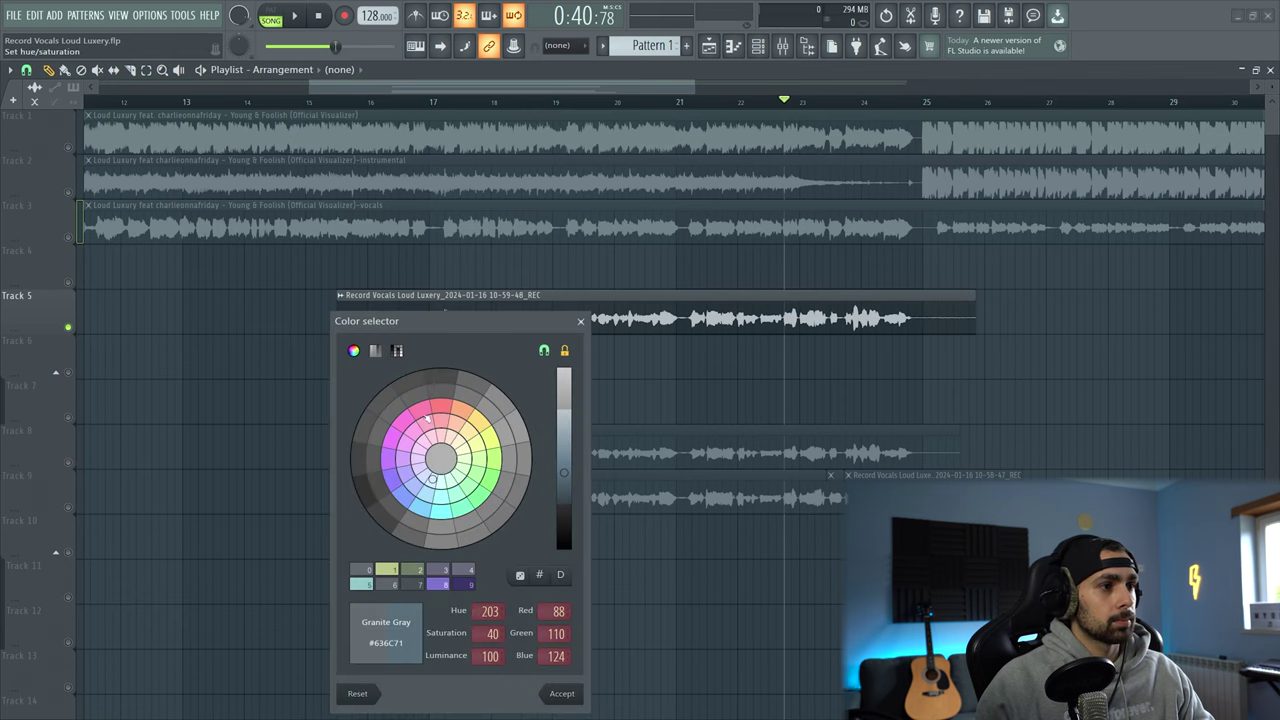
{"action": "left_click", "coordinate": [386, 632]}
{"action": "scroll", "coordinate": [828, 351], "scroll_direction": "up", "scroll_amount": 3}
{"action": "key", "text": "space"}
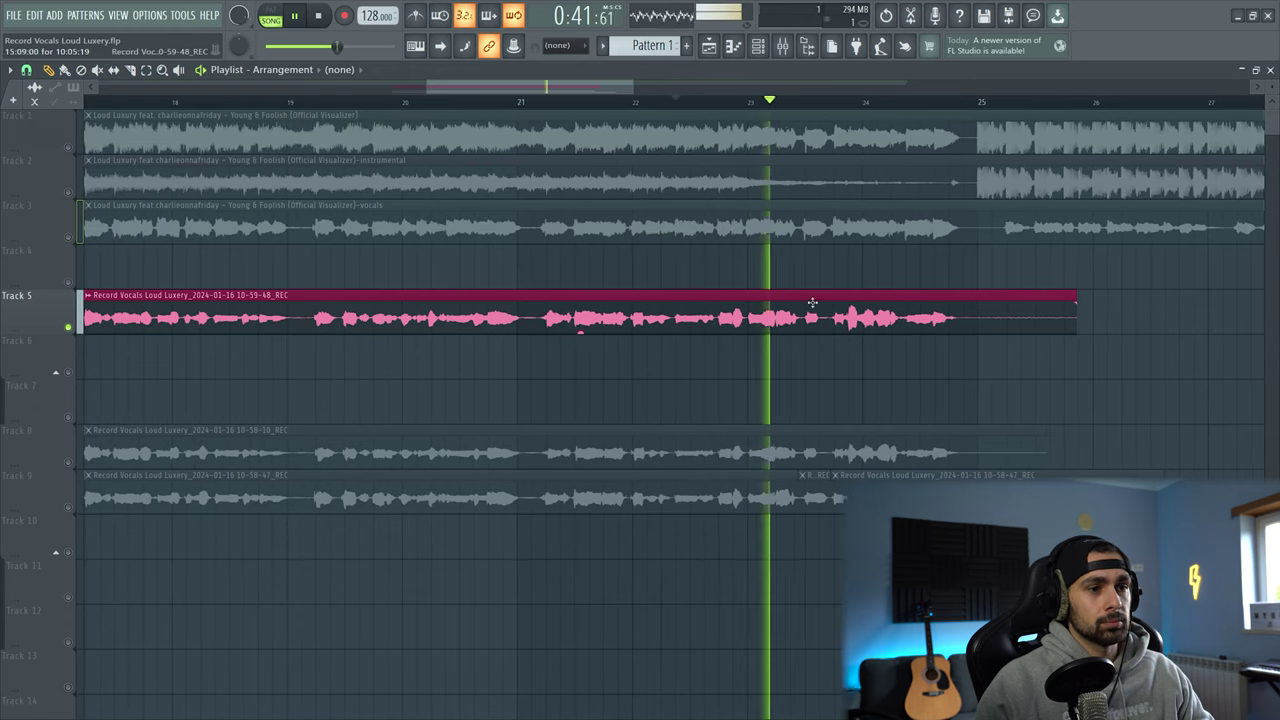
{"action": "key", "text": "space"}
Step: Slice out the short bar 23 phrase on Track 5, replace it with the 10-58-47 slice from Track 9, and play the result
{"action": "scroll", "coordinate": [810, 319], "scroll_direction": "up", "scroll_amount": 2}
{"action": "left_click_drag", "start_coordinate": [800, 358], "coordinate": [853, 360]}
{"action": "key", "text": "b"}
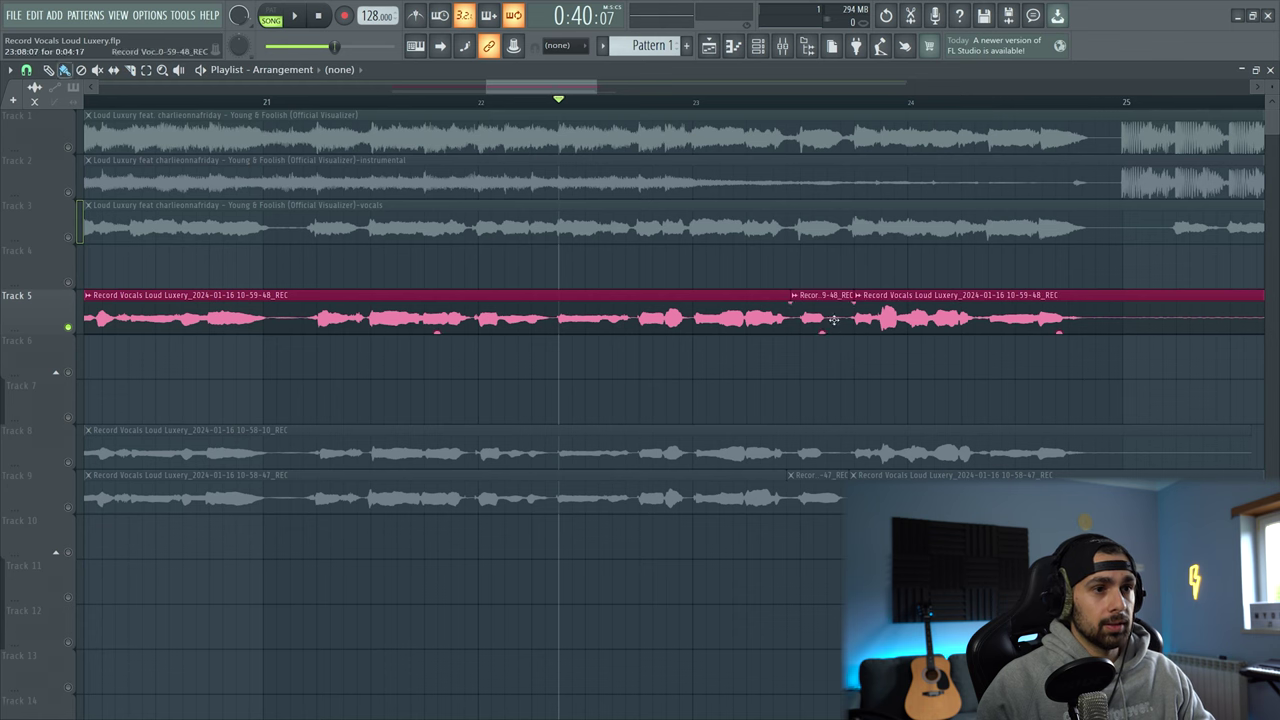
{"action": "right_click", "coordinate": [832, 319]}
{"action": "left_click_drag", "start_coordinate": [822, 496], "coordinate": [825, 295]}
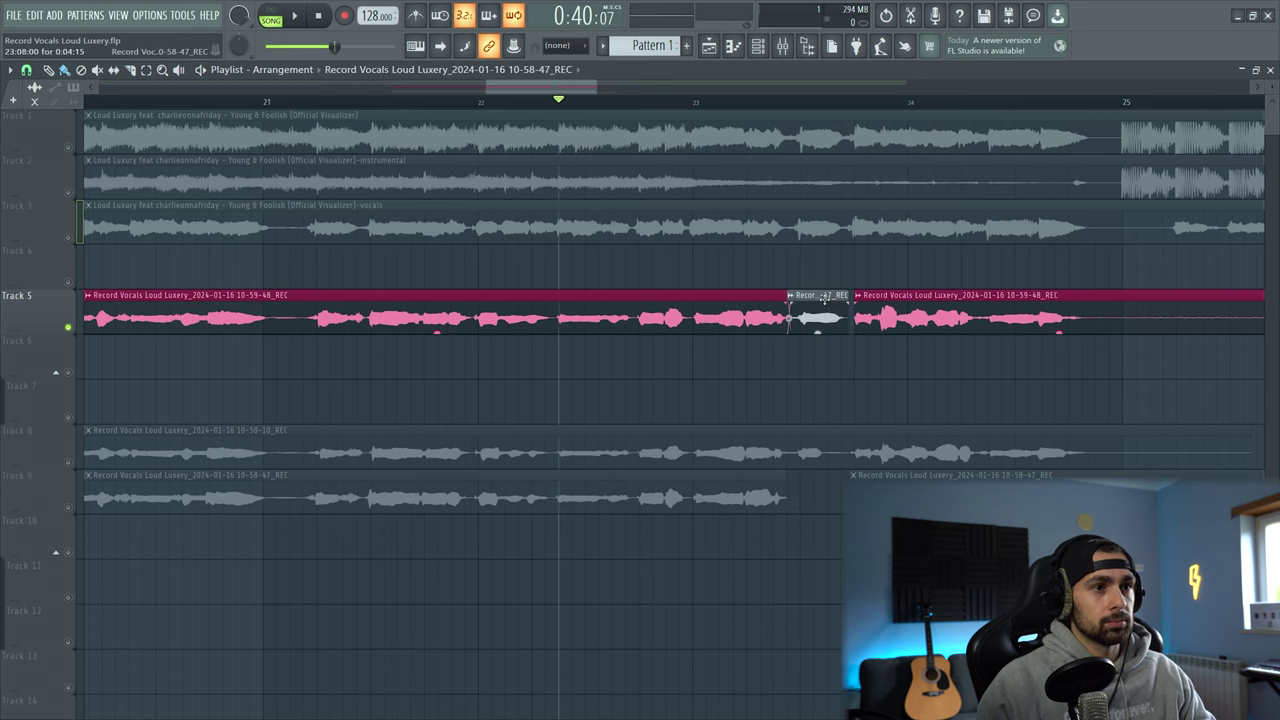
{"action": "key", "text": "space"}
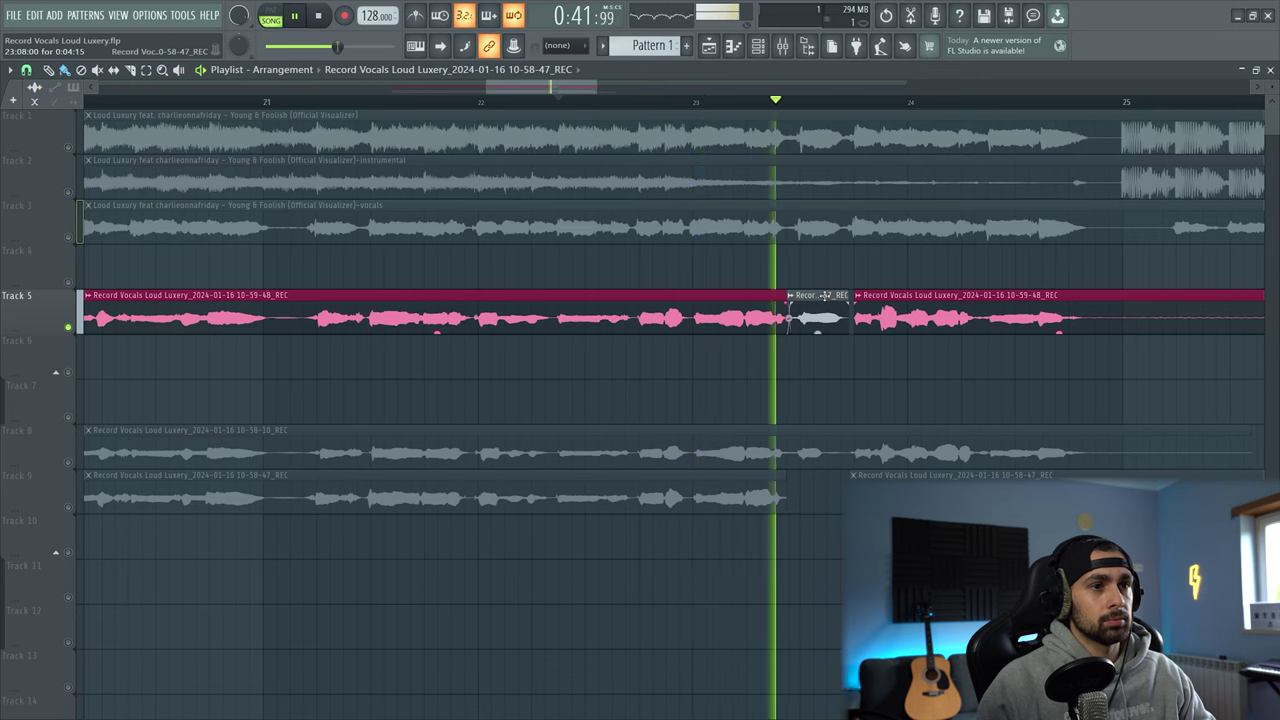
{"action": "scroll", "coordinate": [824, 296], "scroll_direction": "down", "scroll_amount": 3}
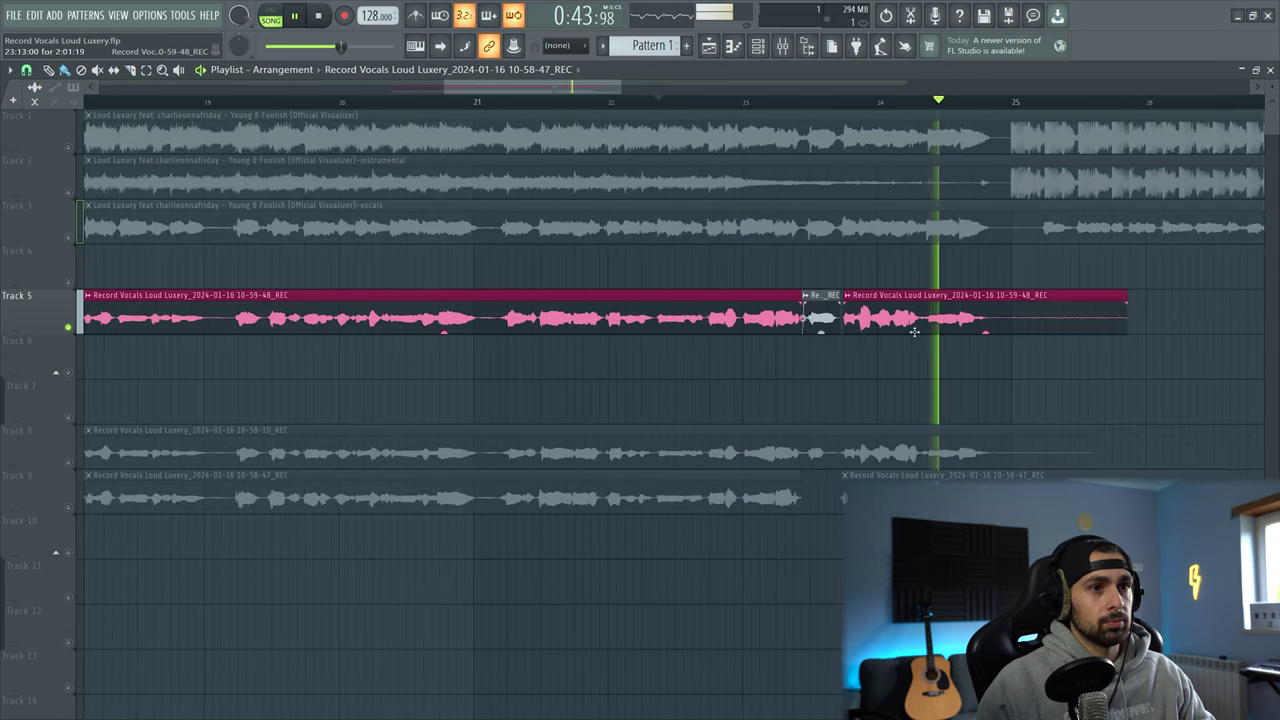
{"action": "key", "text": "space"}
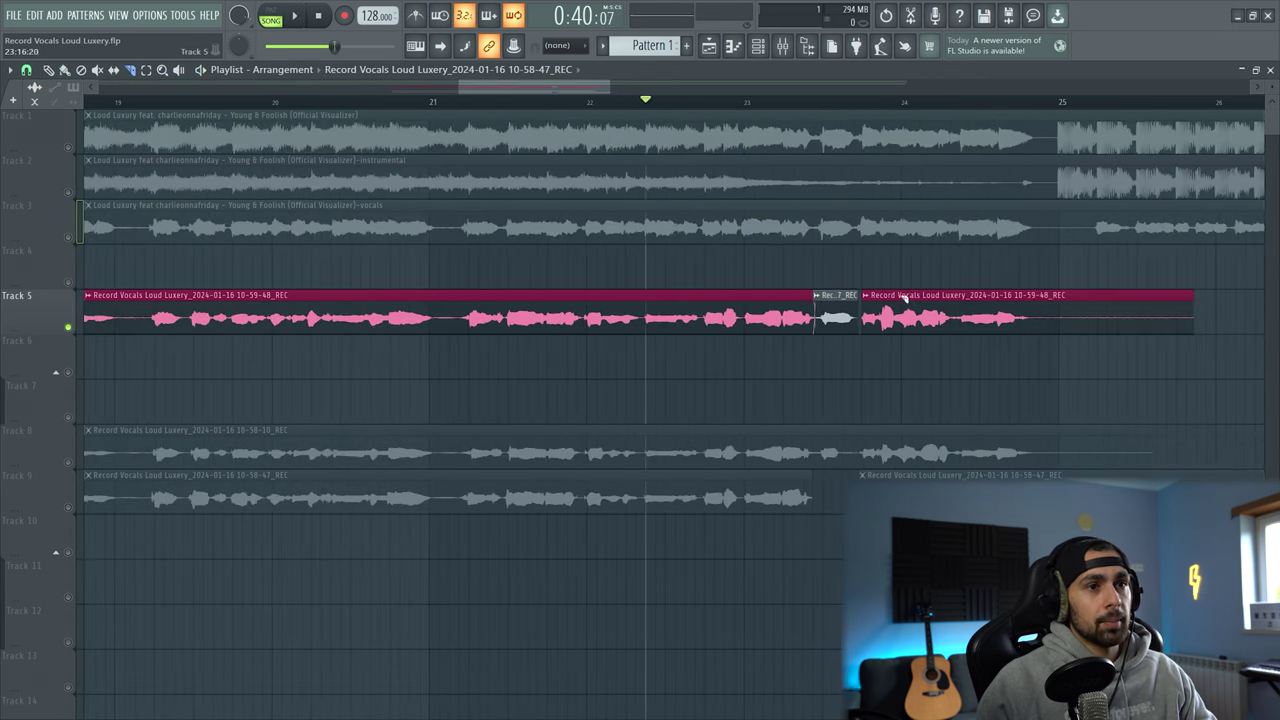
Step: Slice the Track 5 take on both sides of the loud word just before bar 24, and play the passage
{"action": "scroll", "coordinate": [908, 302], "scroll_direction": "up", "scroll_amount": 3}
{"action": "left_click_drag", "start_coordinate": [866, 373], "coordinate": [898, 379]}
{"action": "key", "text": "space"}
{"action": "left_click", "coordinate": [813, 102]}
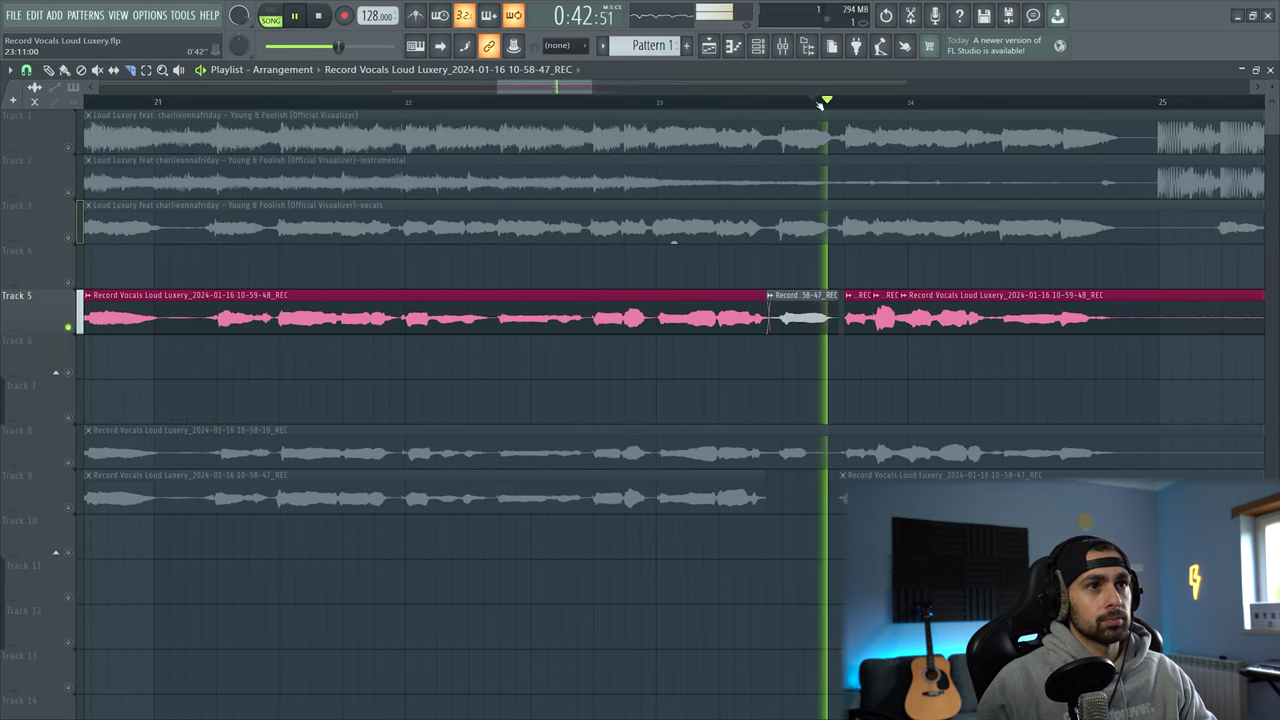
{"action": "key", "text": "space"}
Step: Try lowering the loud slice before bar 24 to -2.6 dB, play it, and undo the gain change
{"action": "scroll", "coordinate": [698, 265], "scroll_direction": "down", "scroll_amount": 4}
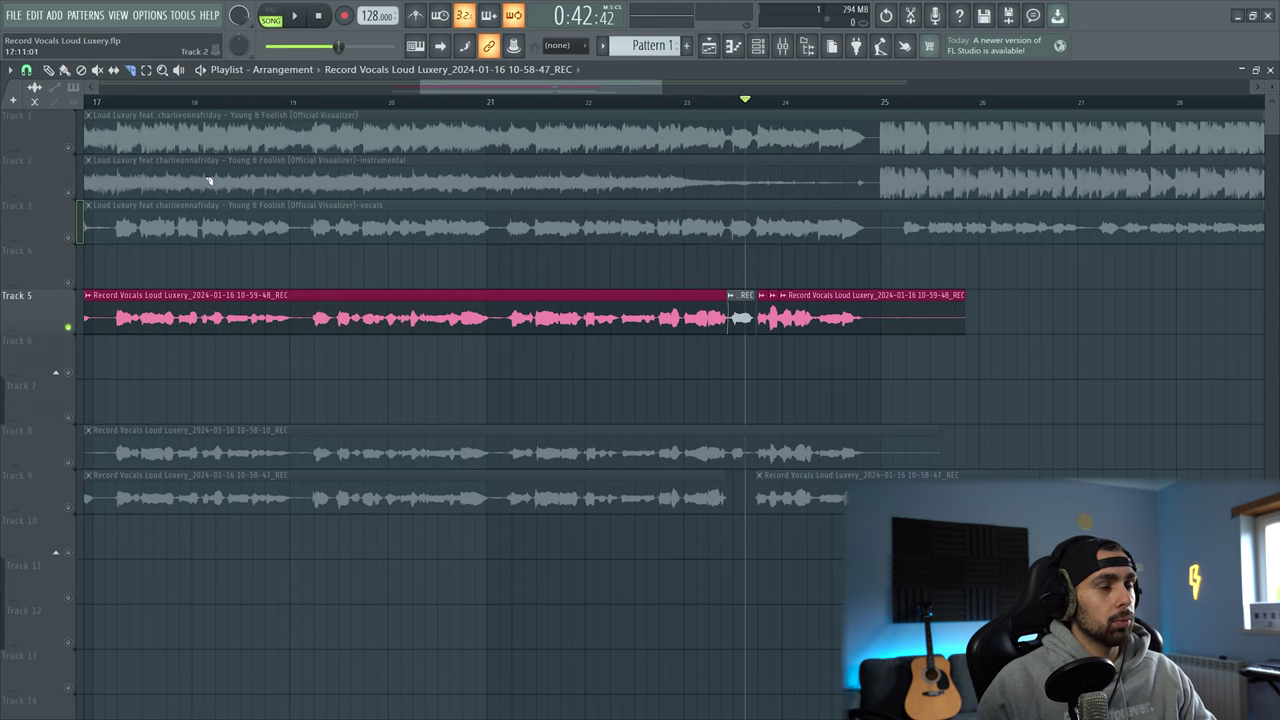
{"action": "scroll", "coordinate": [716, 298], "scroll_direction": "up", "scroll_amount": 4}
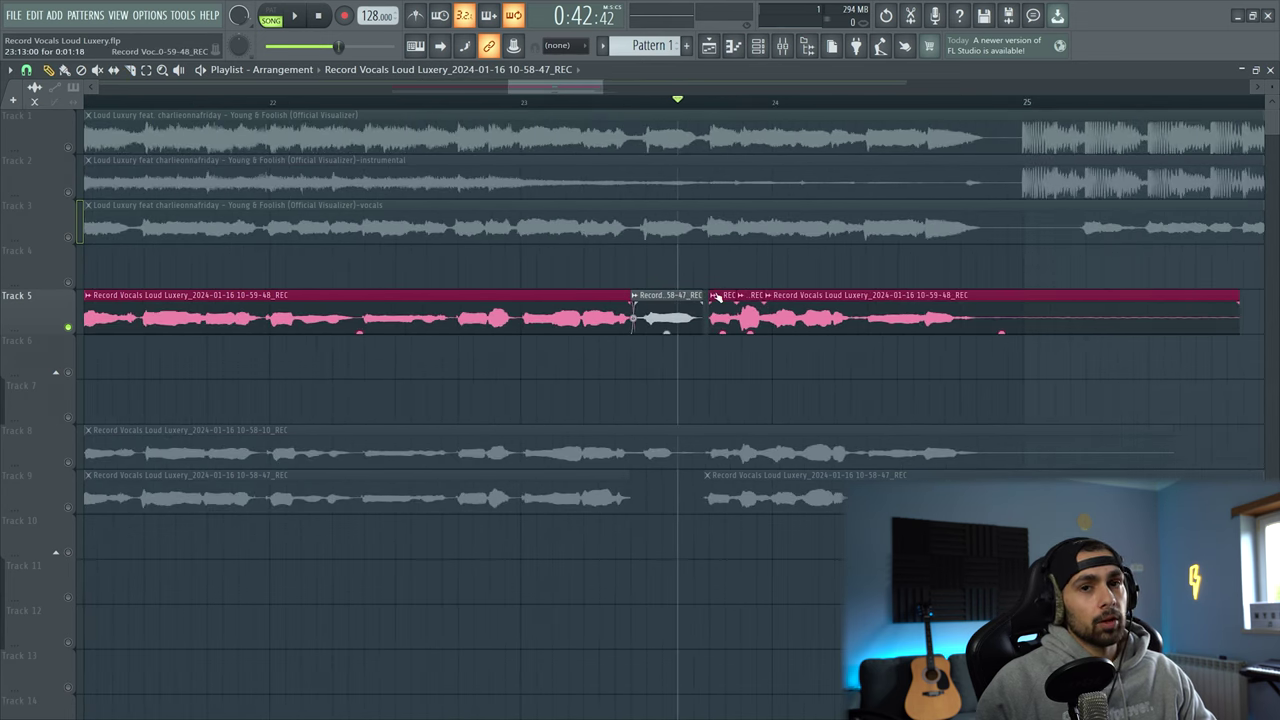
{"action": "scroll", "coordinate": [726, 320], "scroll_direction": "up", "scroll_amount": 3}
{"action": "left_click_drag", "start_coordinate": [742, 332], "coordinate": [742, 331]}
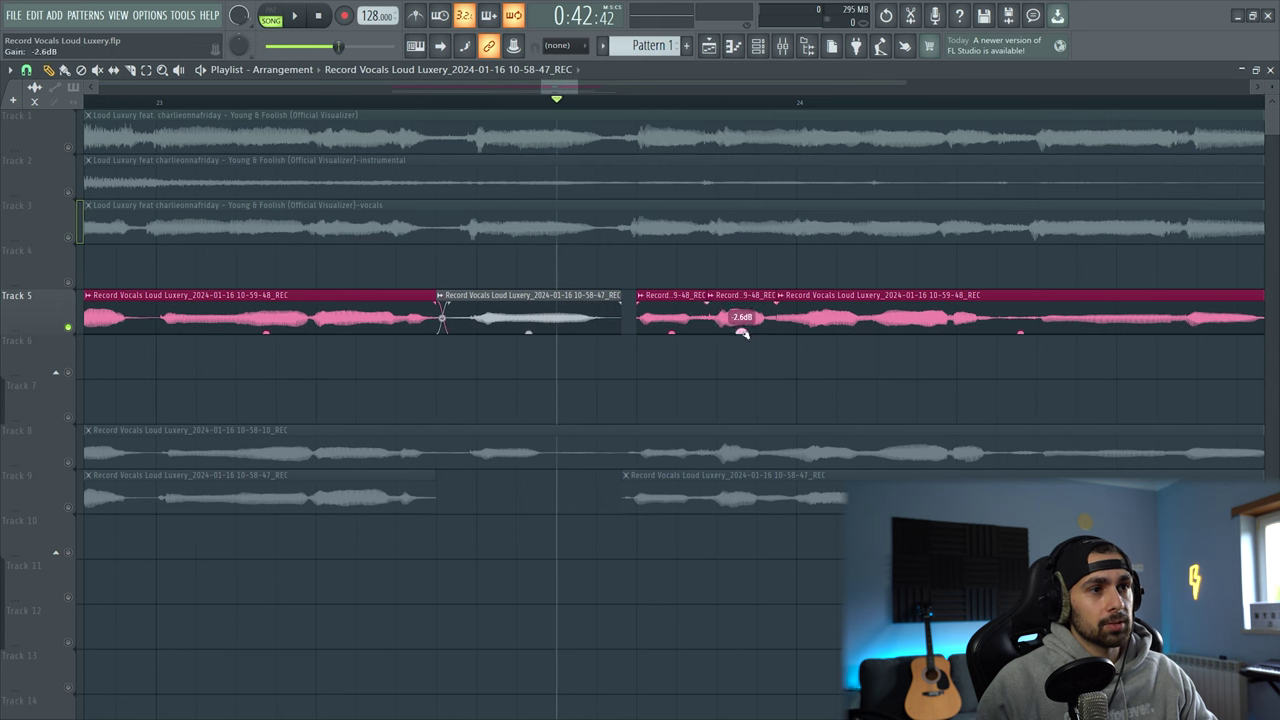
{"action": "key", "text": "space"}
{"action": "key", "text": "space"}
{"action": "key", "text": "ctrl+z"}
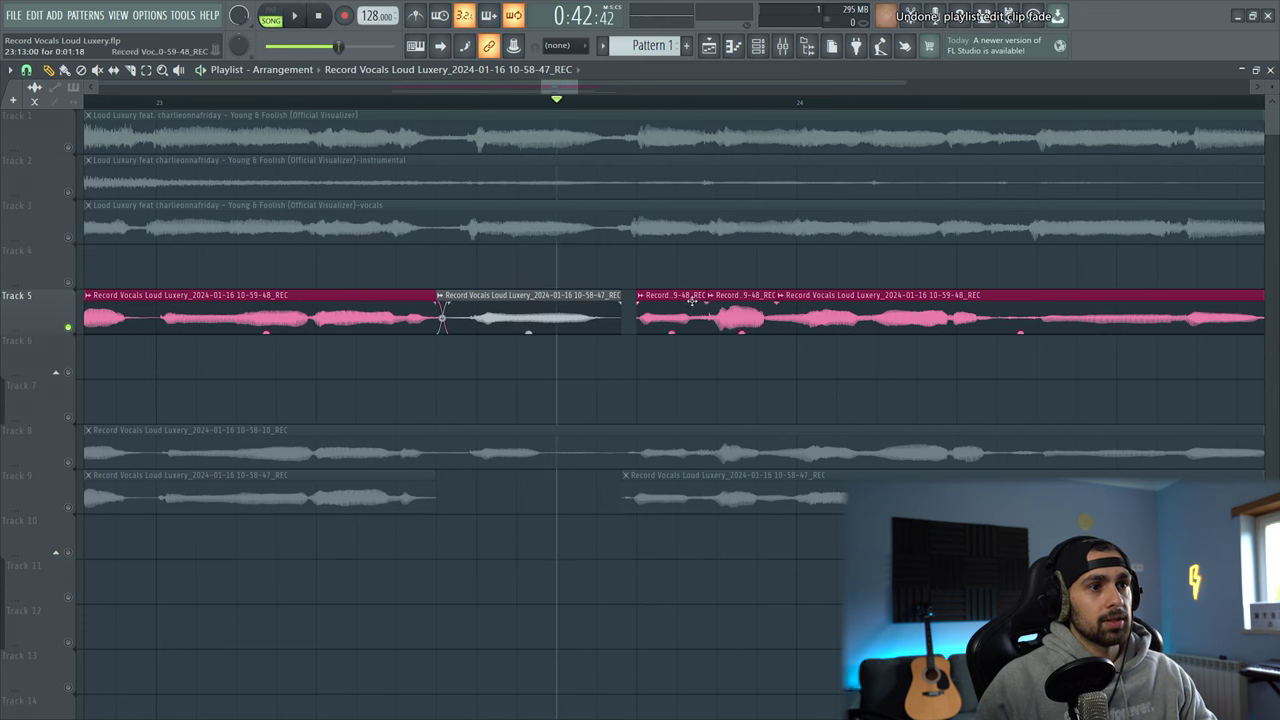
Step: Play Track 5 from bar 23, lower the loud slice's gain to -3.2 dB, and play the passage again
{"action": "left_click", "coordinate": [357, 100]}
{"action": "key", "text": "space"}
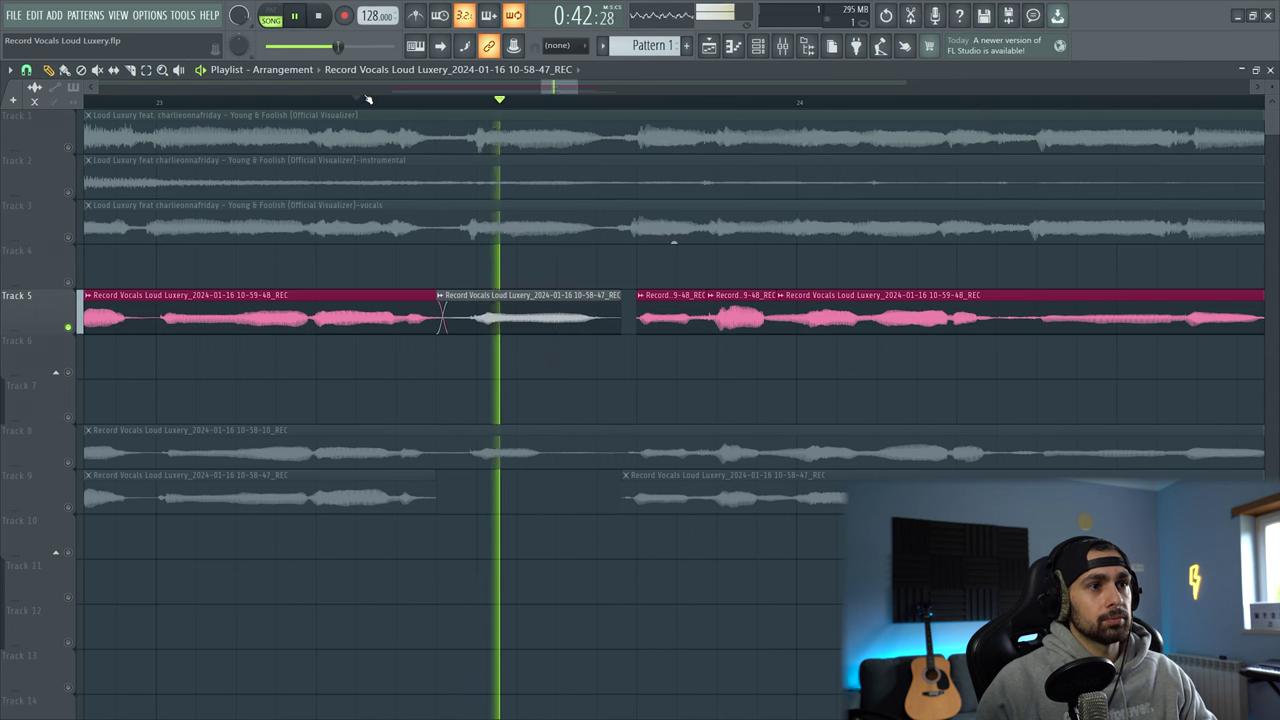
{"action": "key", "text": "space"}
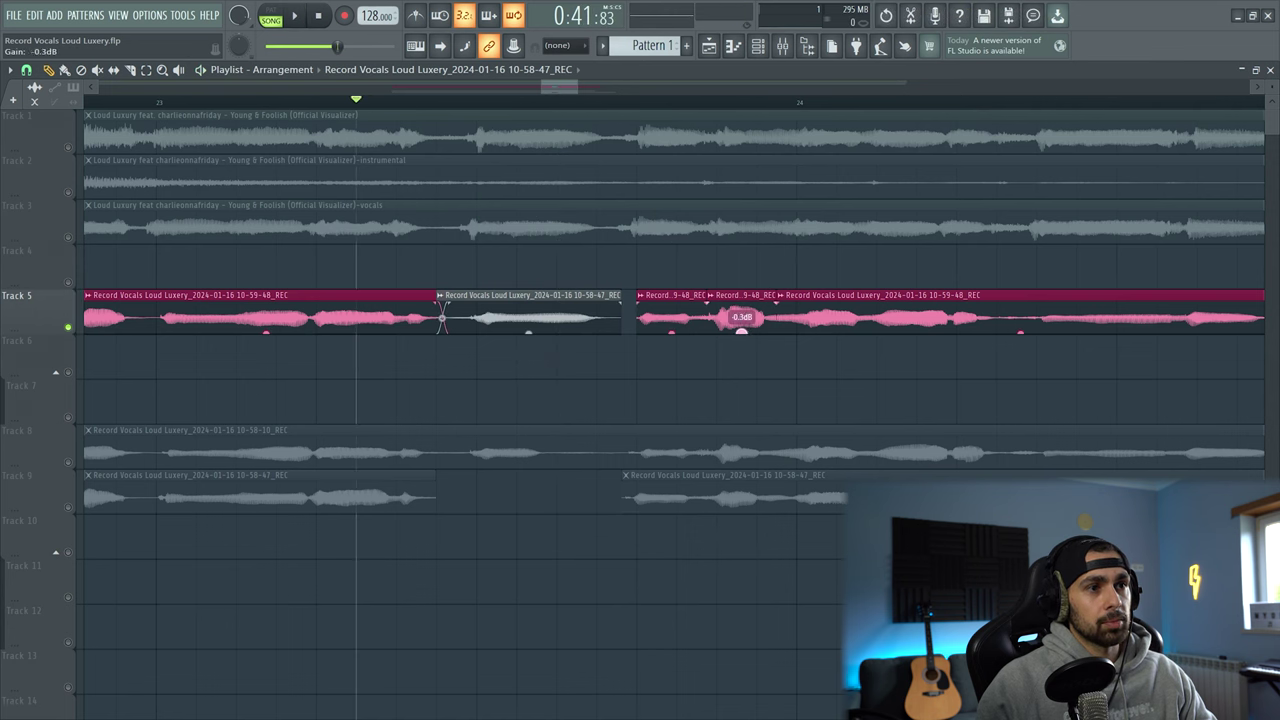
{"action": "key", "text": "space"}
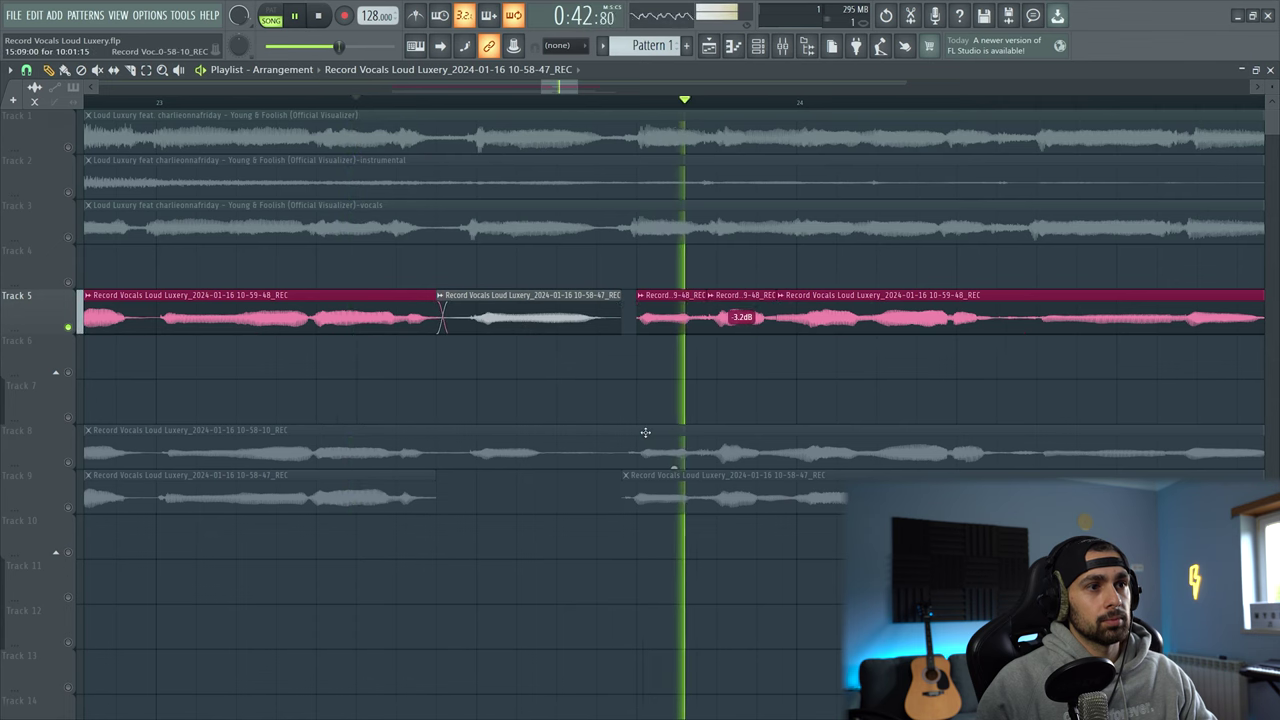
{"action": "key", "text": "space"}
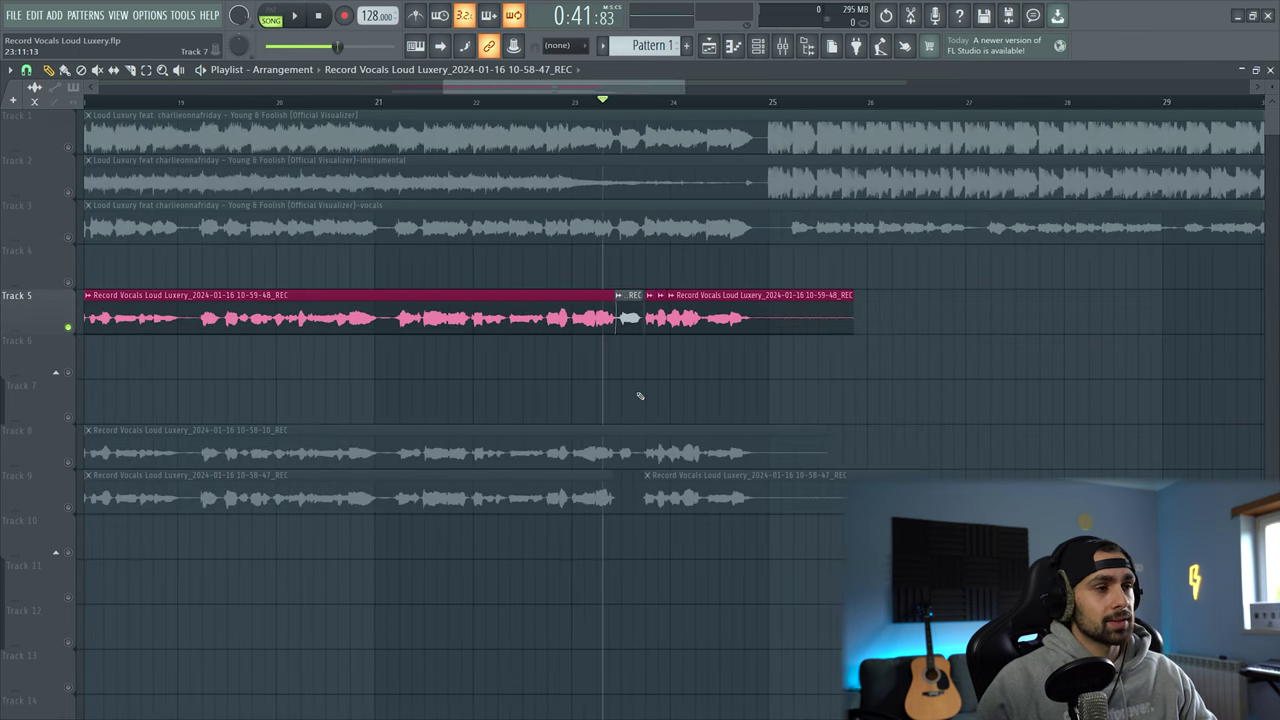
Step: Add fades at both edges of the inserted 10-58-47 phrase, lengthen the preceding clip's fade-out, and play the transition
{"action": "scroll", "coordinate": [640, 396], "scroll_direction": "up", "scroll_amount": 5}
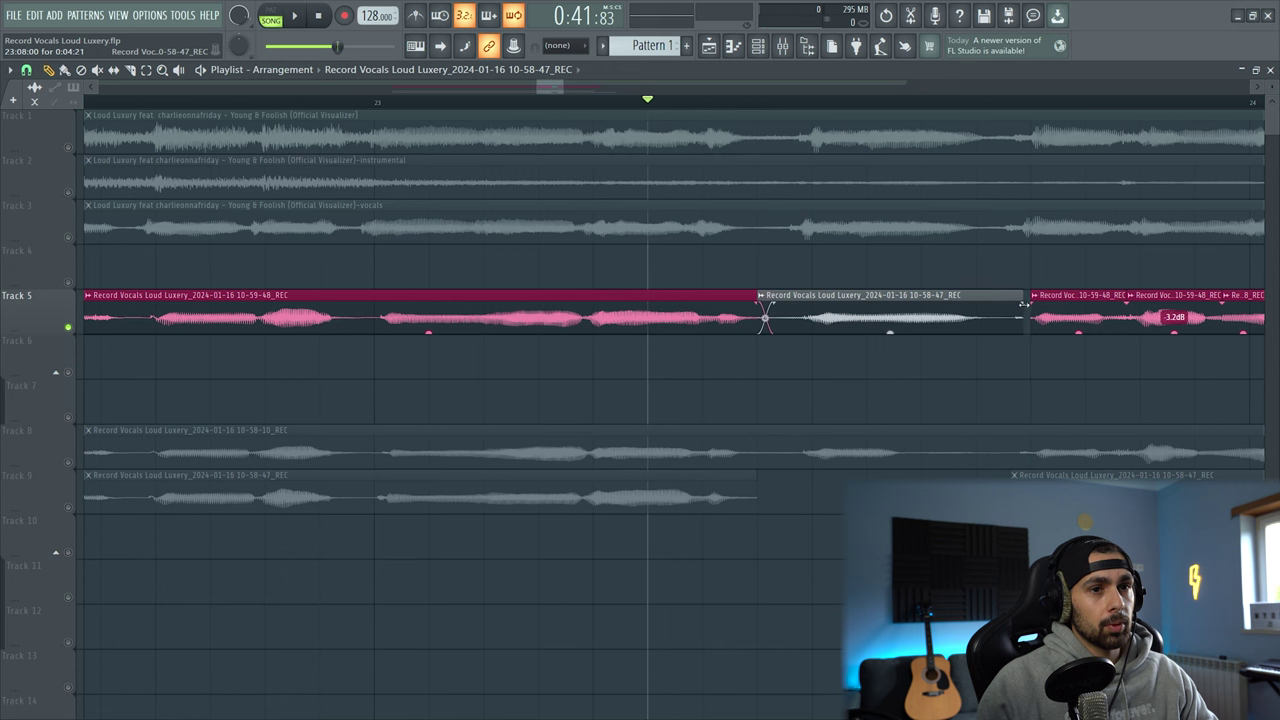
{"action": "left_click_drag", "start_coordinate": [985, 289], "coordinate": [975, 291]}
{"action": "left_click_drag", "start_coordinate": [816, 300], "coordinate": [800, 302]}
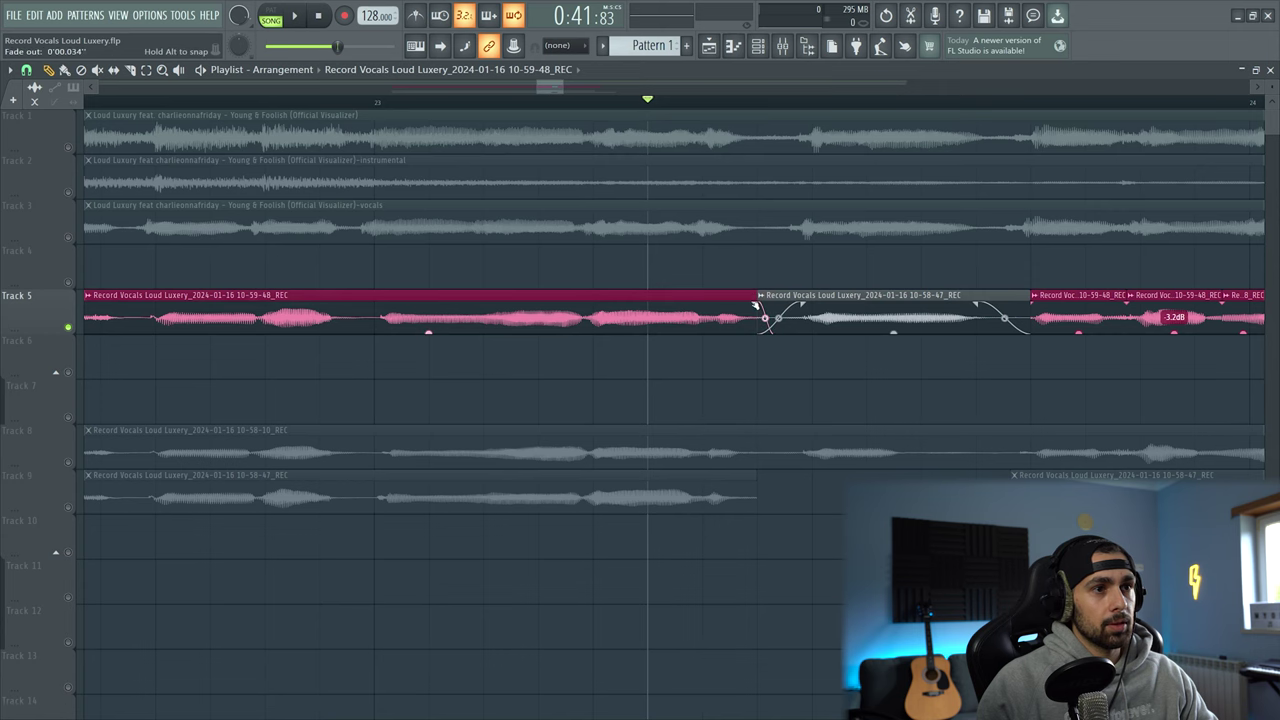
{"action": "key", "text": "space"}
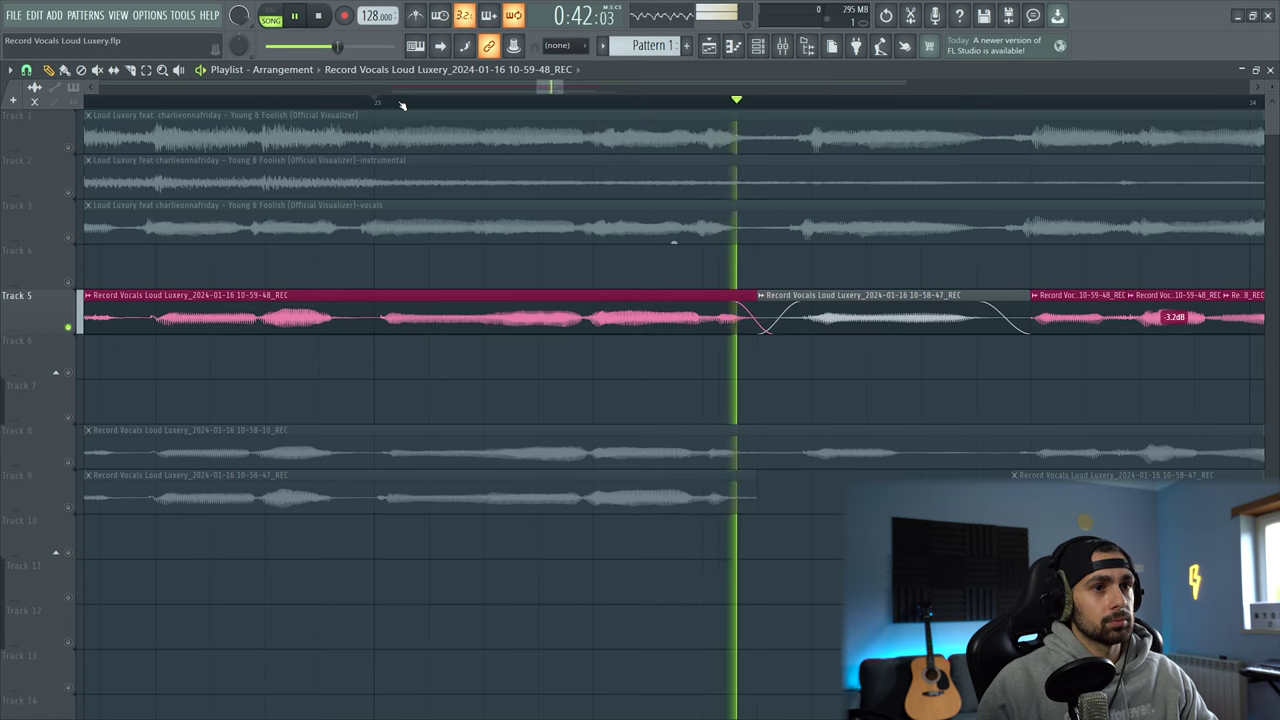
{"action": "scroll", "coordinate": [562, 235], "scroll_direction": "down", "scroll_amount": 9}
{"action": "key", "text": "space"}
Step: Cut the silent gap just after bar 19 out of the Track 5 take and crossfade the split at bar 17
{"action": "scroll", "coordinate": [556, 385], "scroll_direction": "up", "scroll_amount": 2}
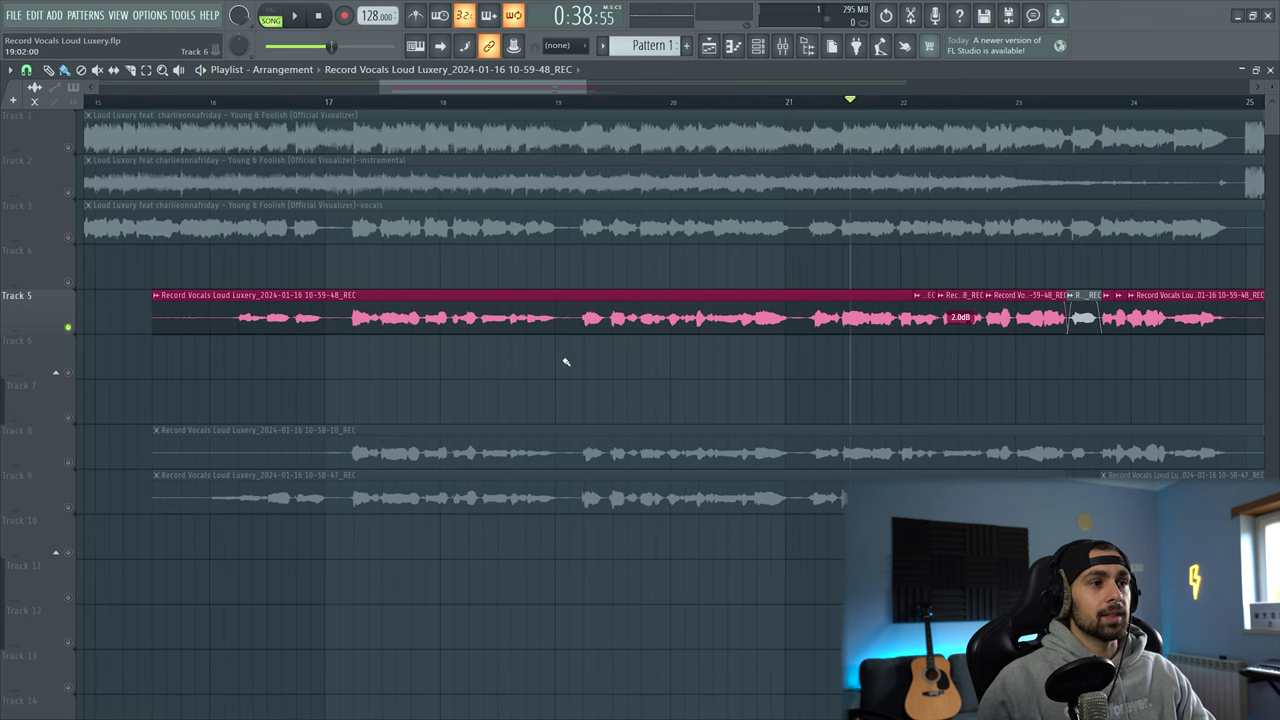
{"action": "left_click_drag", "start_coordinate": [584, 346], "coordinate": [575, 320]}
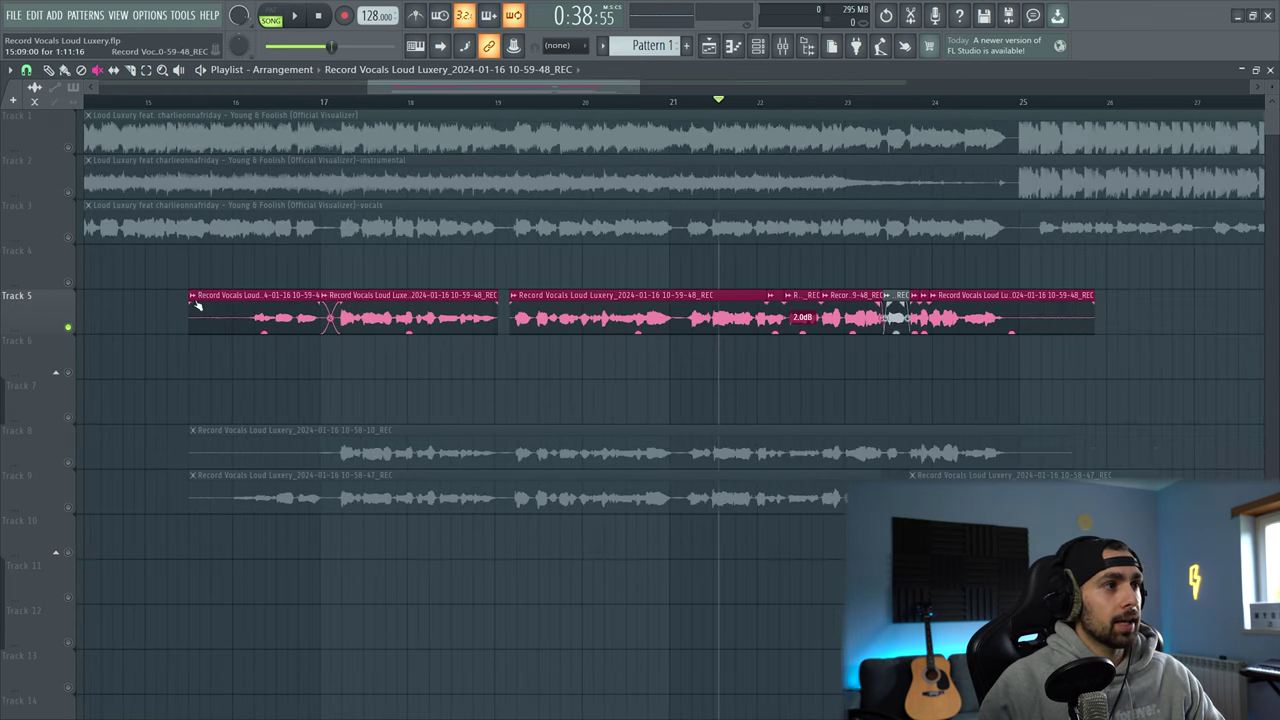
{"action": "scroll", "coordinate": [531, 270], "scroll_direction": "down", "scroll_amount": 3}
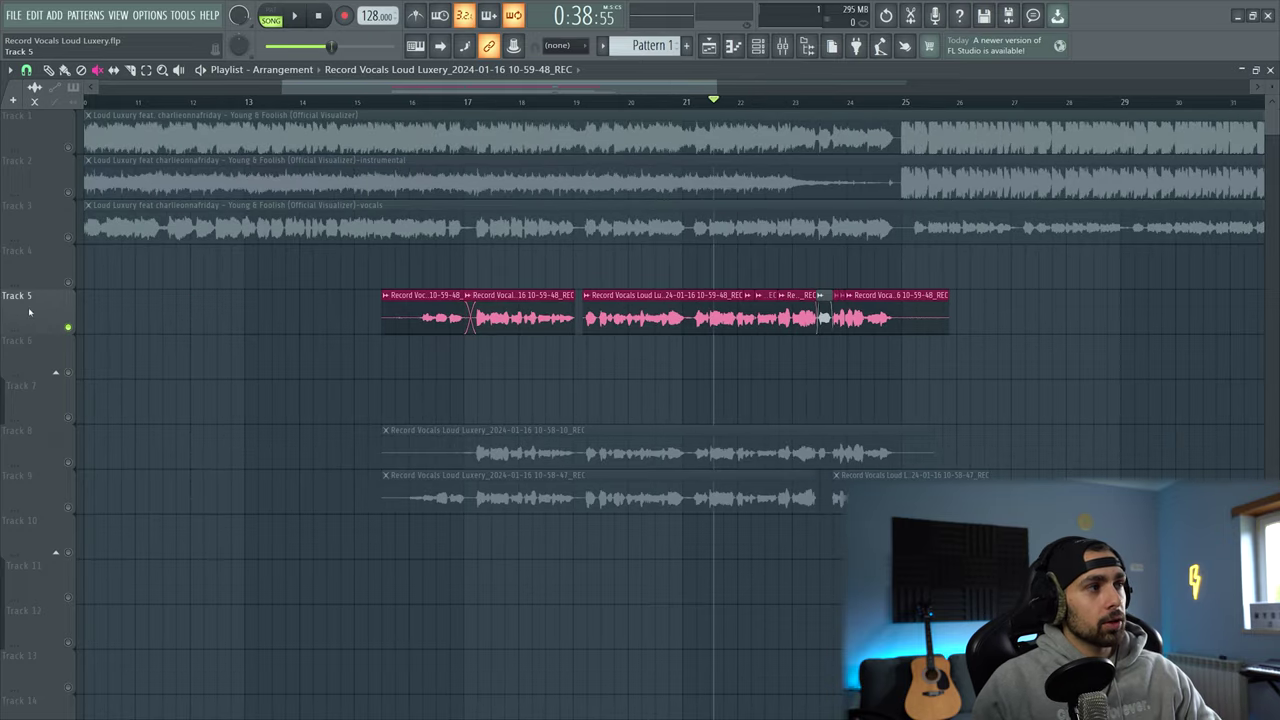
{"action": "left_click_drag", "start_coordinate": [291, 312], "coordinate": [1005, 312]}
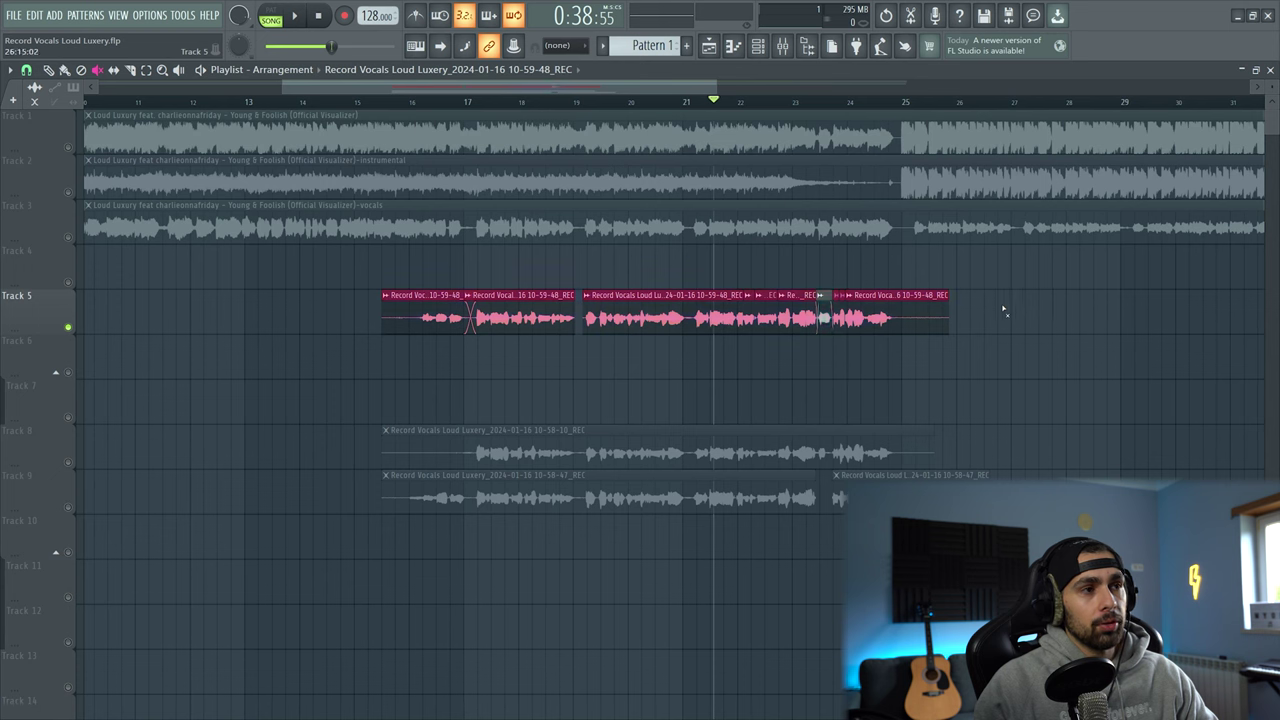
{"action": "right_click", "coordinate": [52, 292]}
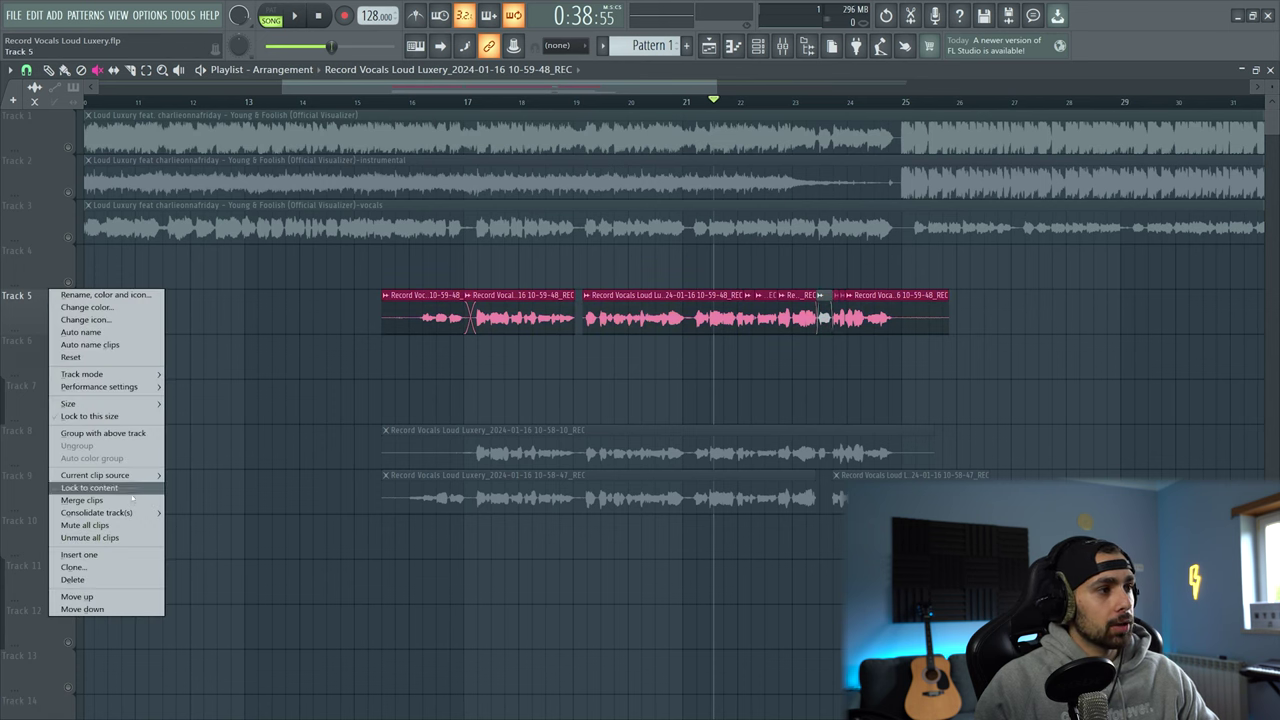
{"action": "mouse_move", "coordinate": [138, 517]}
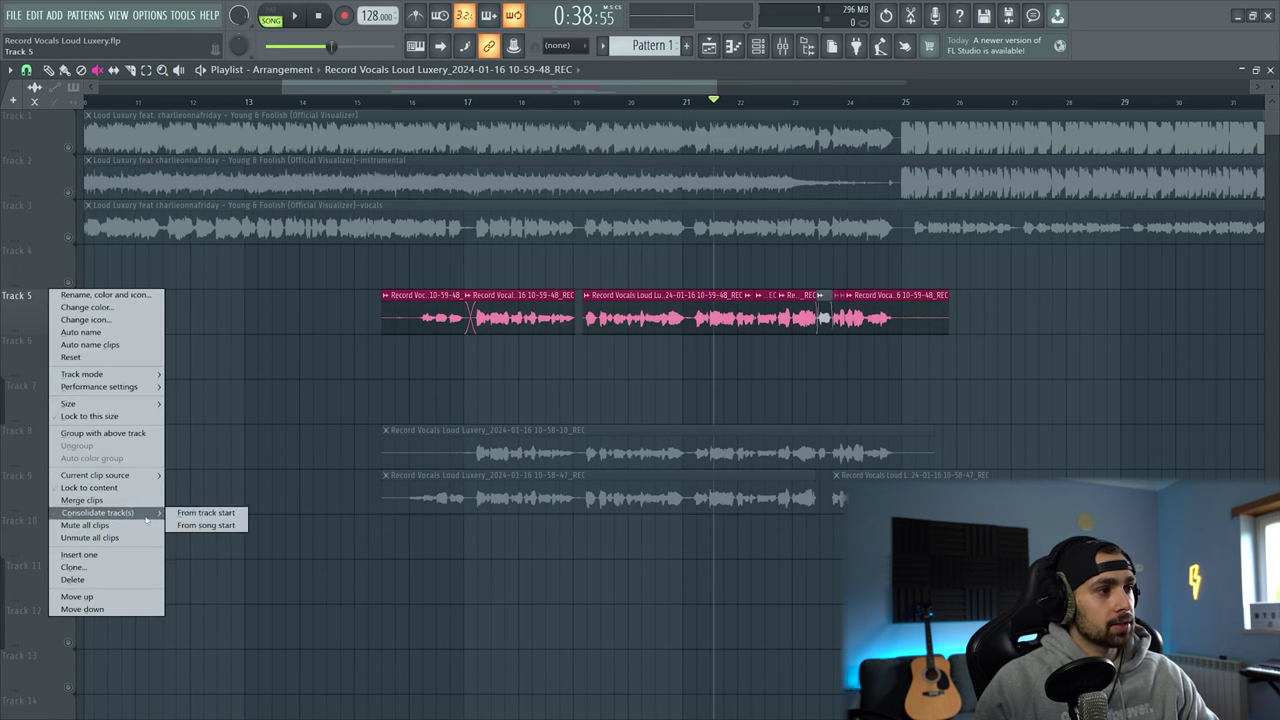
{"action": "left_click", "coordinate": [214, 527]}
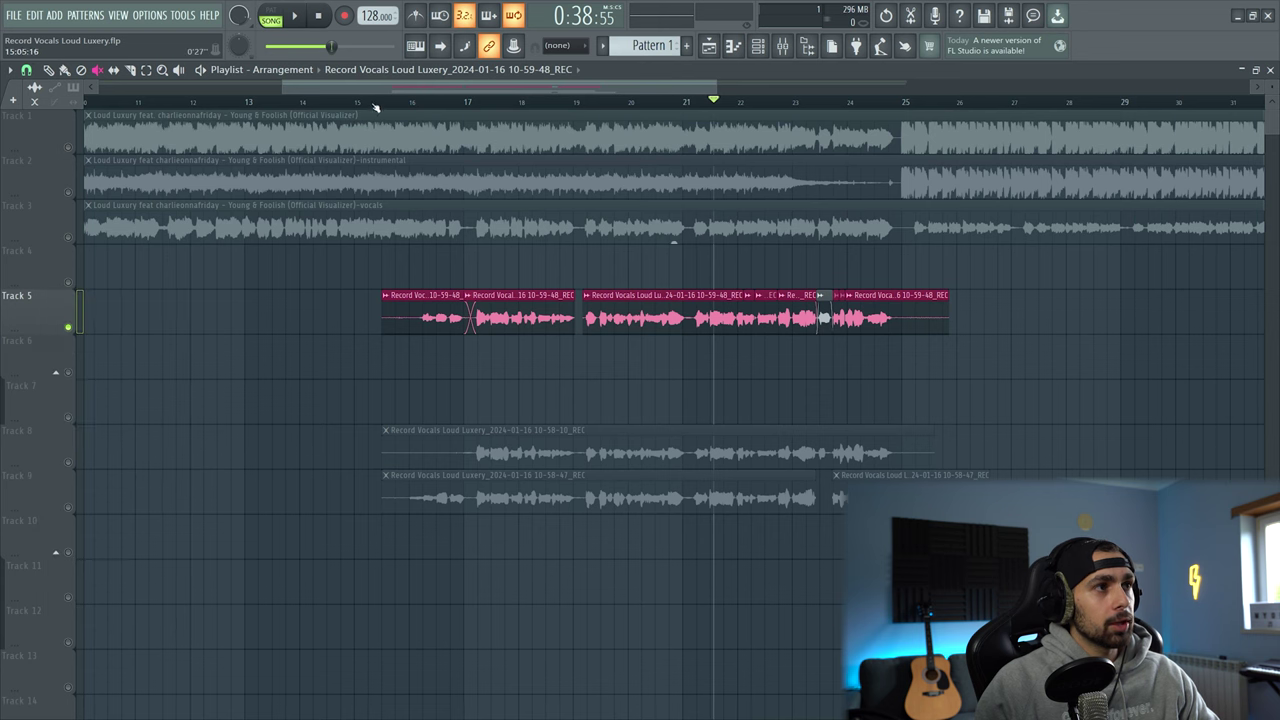
Step: Select the playlist time range from 15:09:00 to 26:01:00 so it spans all the edited clips on Track 5
{"action": "left_click_drag", "start_coordinate": [388, 106], "coordinate": [918, 238]}
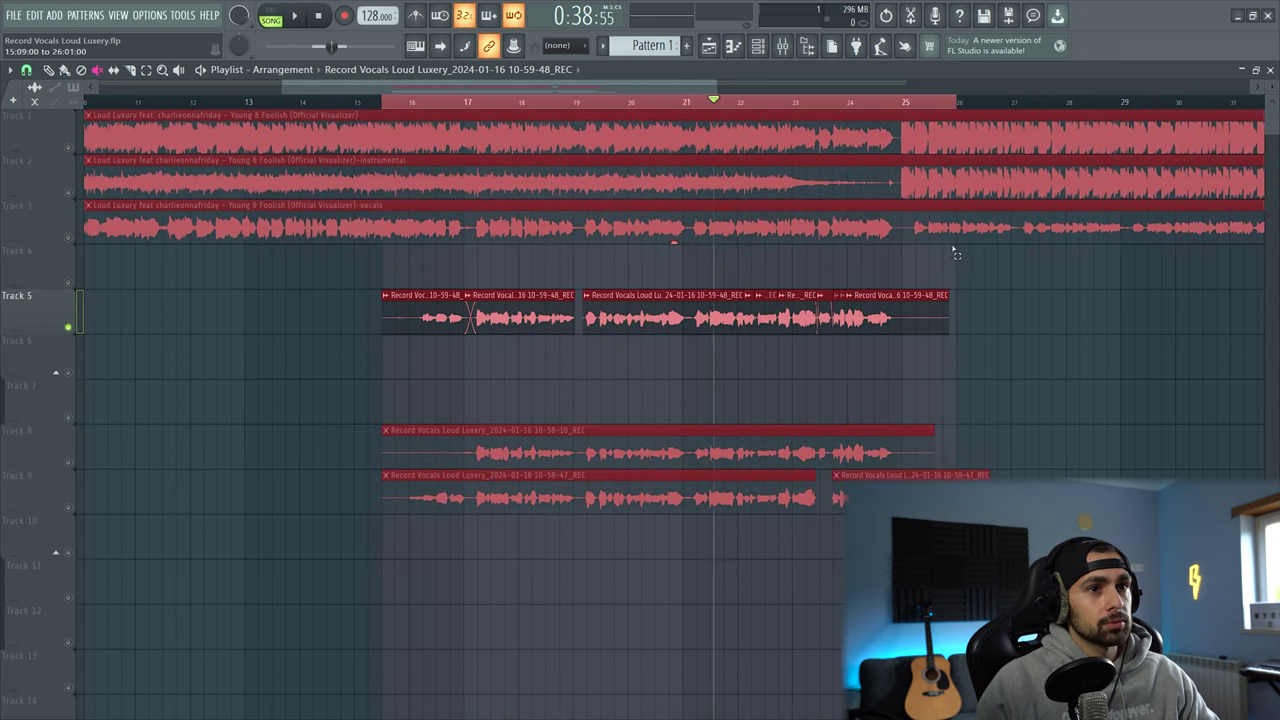
{"action": "right_click", "coordinate": [33, 291]}
{"action": "mouse_move", "coordinate": [140, 513]}
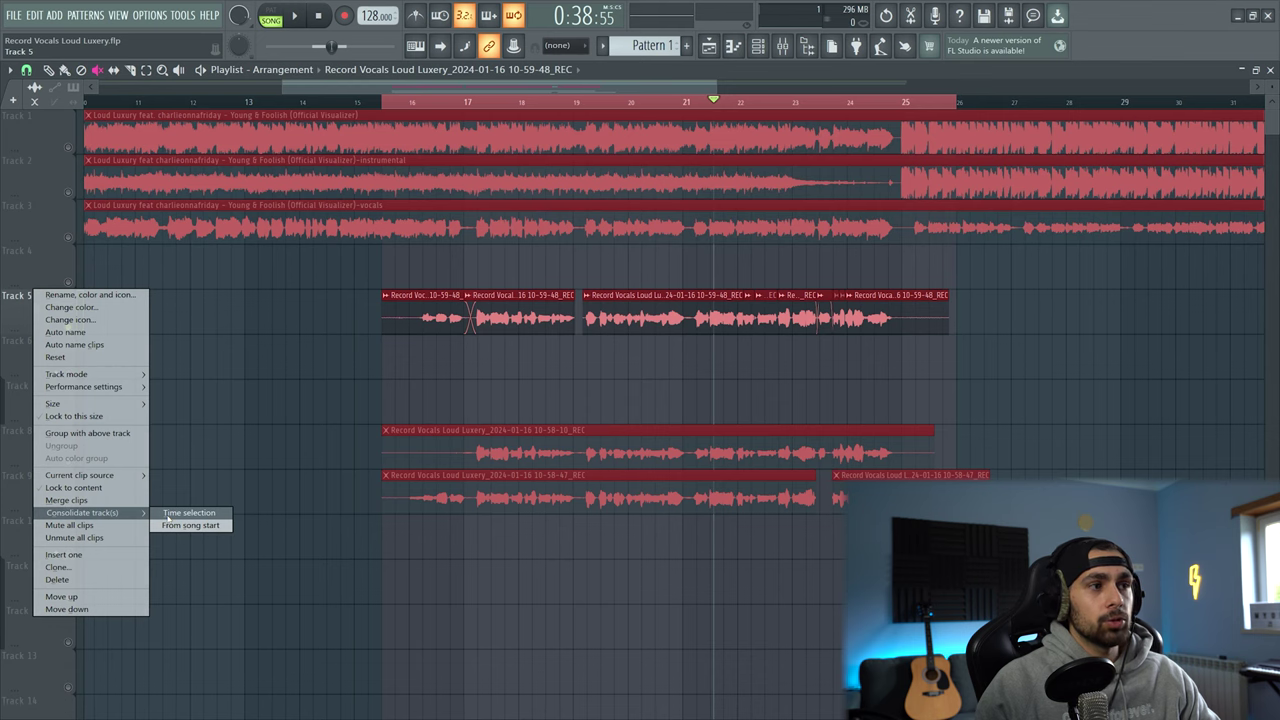
{"action": "left_click", "coordinate": [322, 380]}
{"action": "left_click", "coordinate": [431, 257]}
{"action": "scroll", "coordinate": [431, 257], "scroll_direction": "down", "scroll_amount": 2}
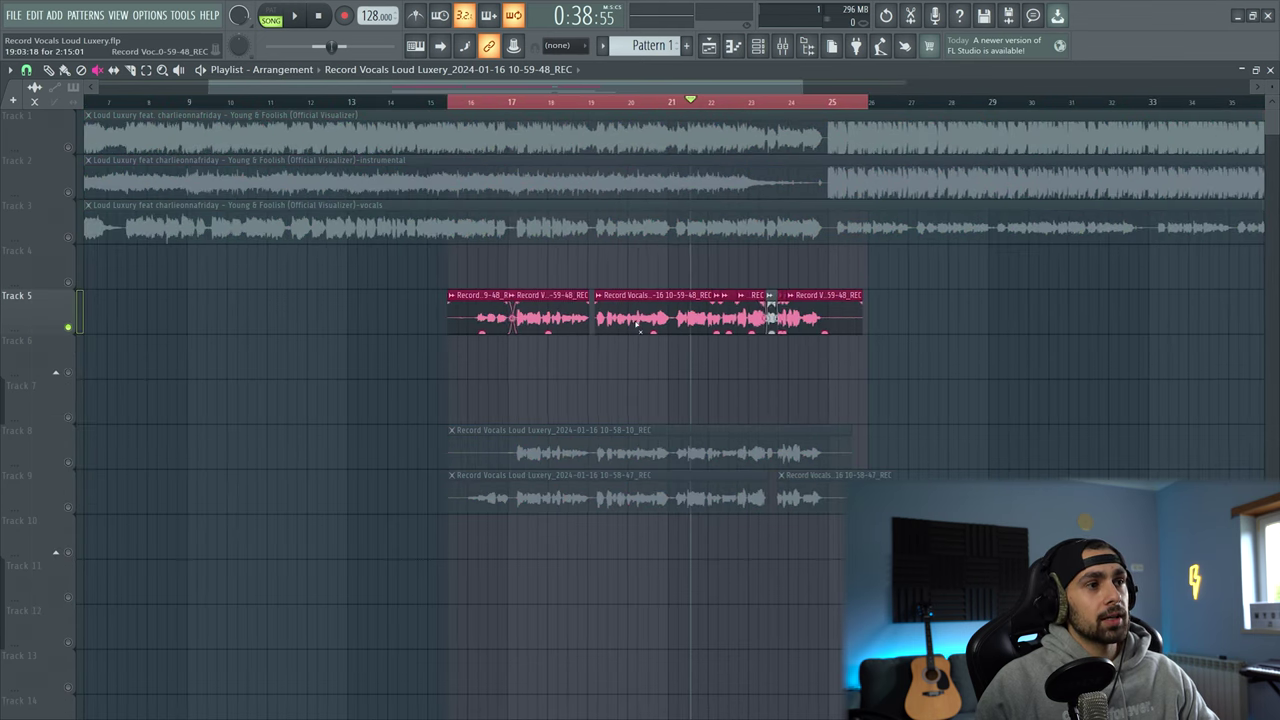
{"action": "scroll", "coordinate": [622, 391], "scroll_direction": "down", "scroll_amount": 3}
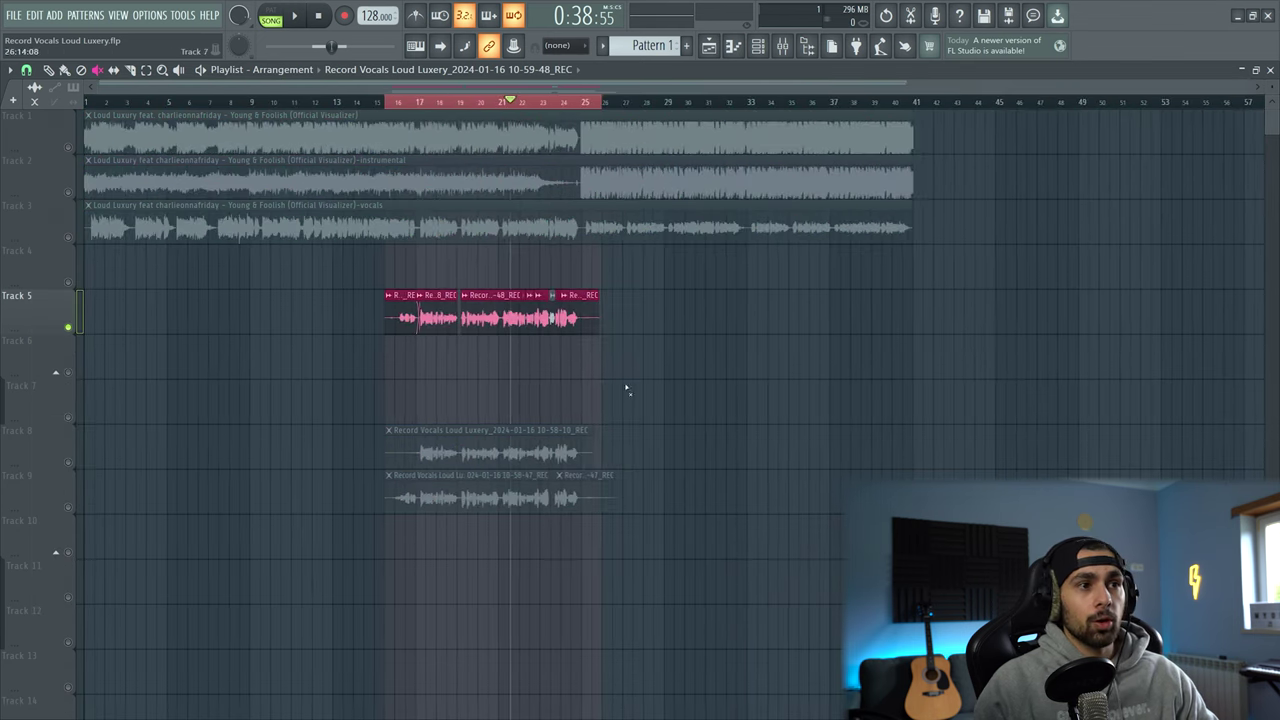
{"action": "scroll", "coordinate": [414, 100], "scroll_direction": "up", "scroll_amount": 3}
Step: Consolidate Track 5 over the time selection and render it as a WAV file
{"action": "right_click", "coordinate": [33, 293]}
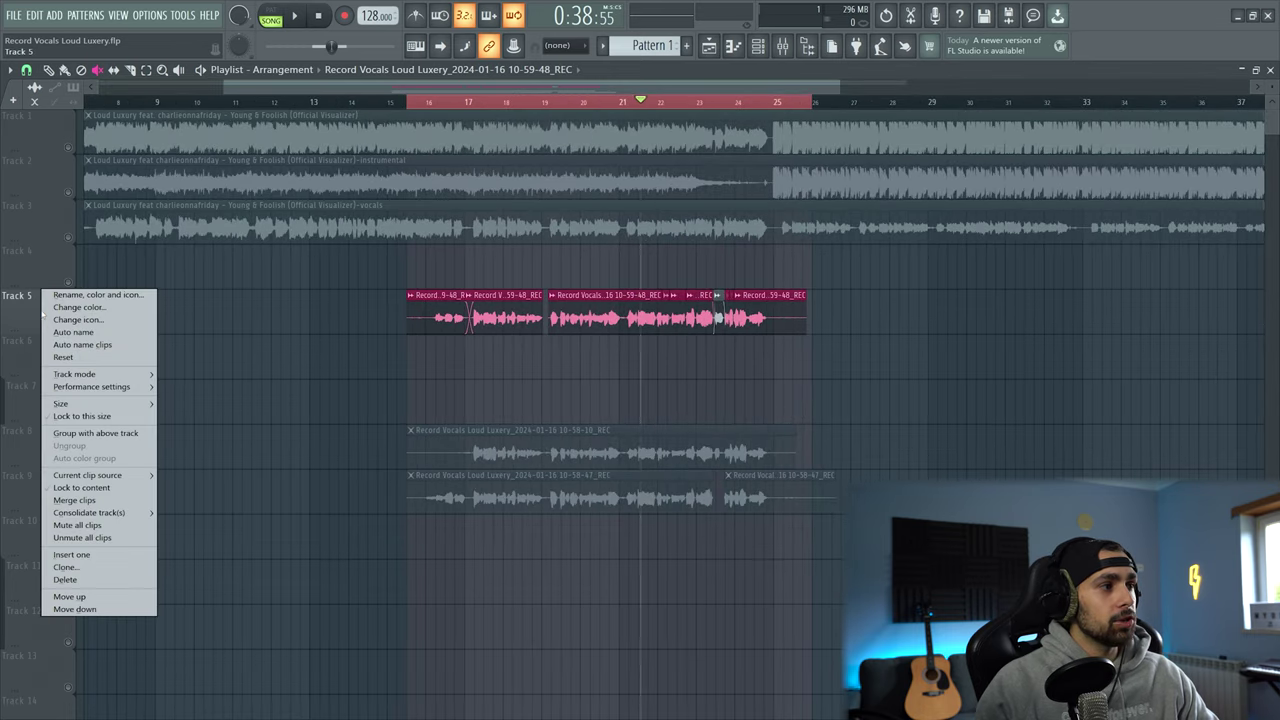
{"action": "mouse_move", "coordinate": [118, 517]}
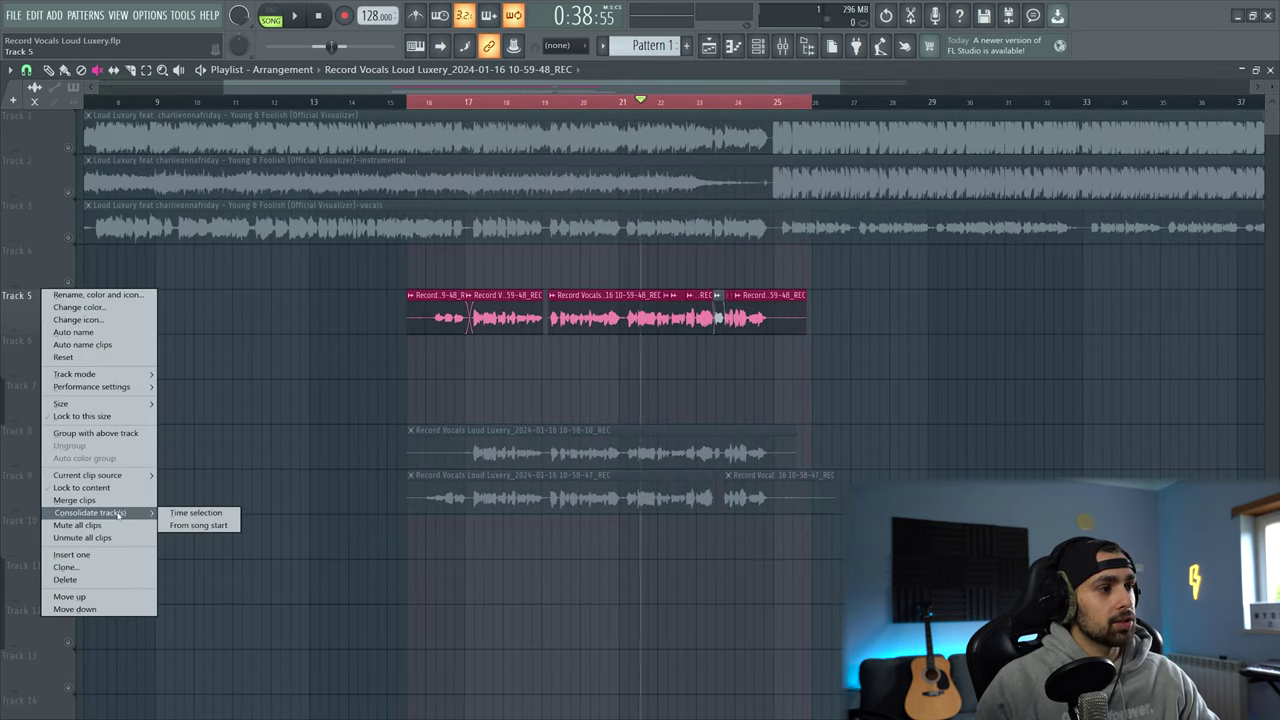
{"action": "left_click", "coordinate": [197, 512]}
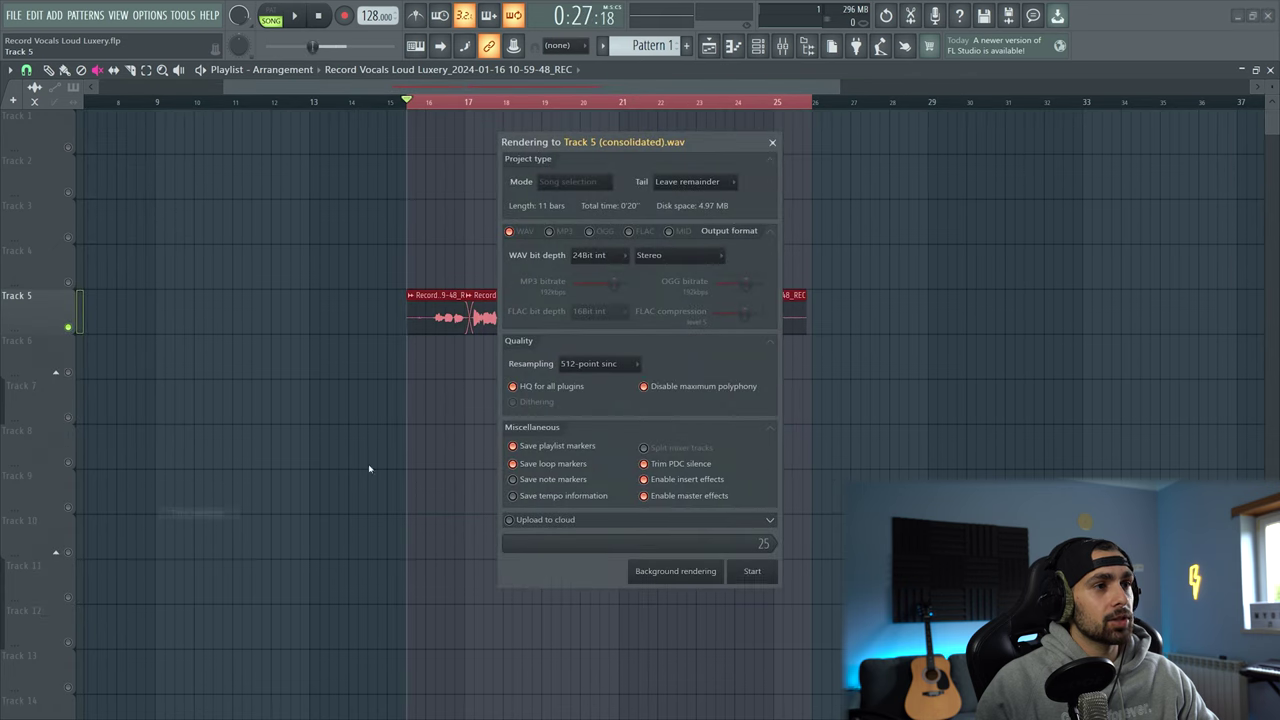
{"action": "left_click", "coordinate": [752, 572]}
Step: Mute all the original sliced clips on Track 6 beneath the consolidated clip
{"action": "scroll", "coordinate": [476, 485], "scroll_direction": "up", "scroll_amount": 1}
{"action": "left_click_drag", "start_coordinate": [171, 363], "coordinate": [862, 360]}
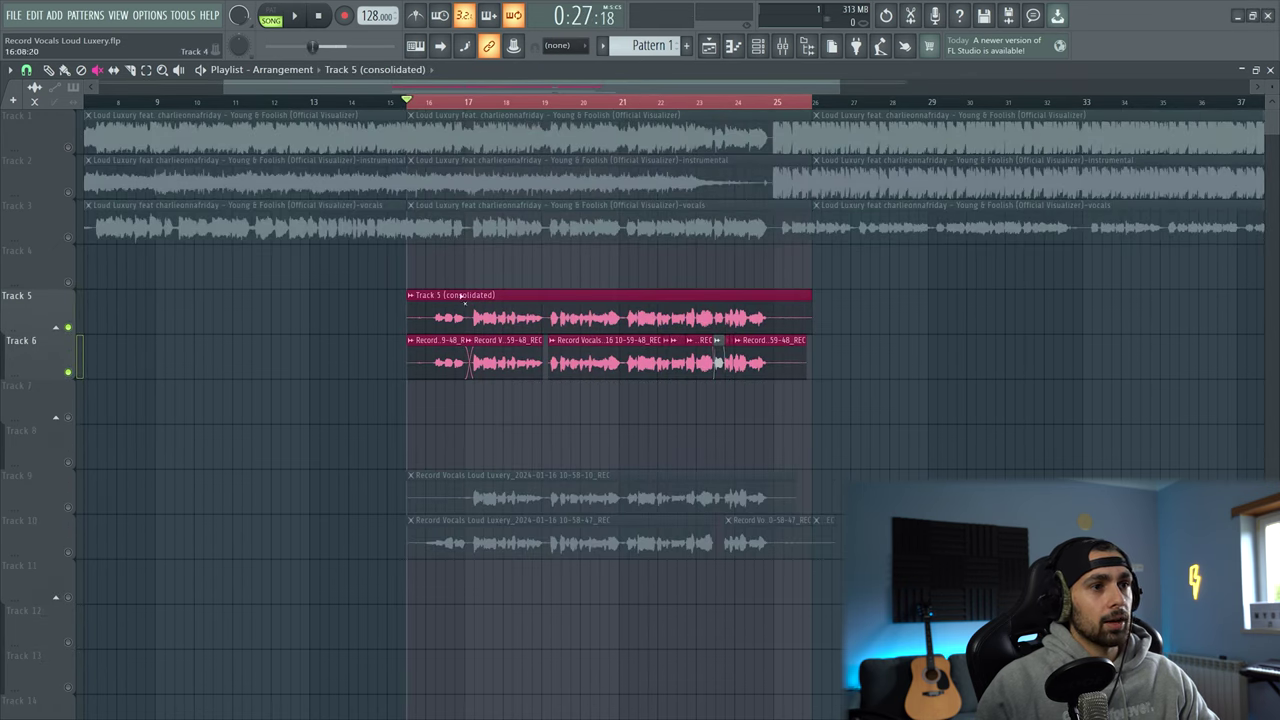
{"action": "scroll", "coordinate": [521, 340], "scroll_direction": "up", "scroll_amount": 1}
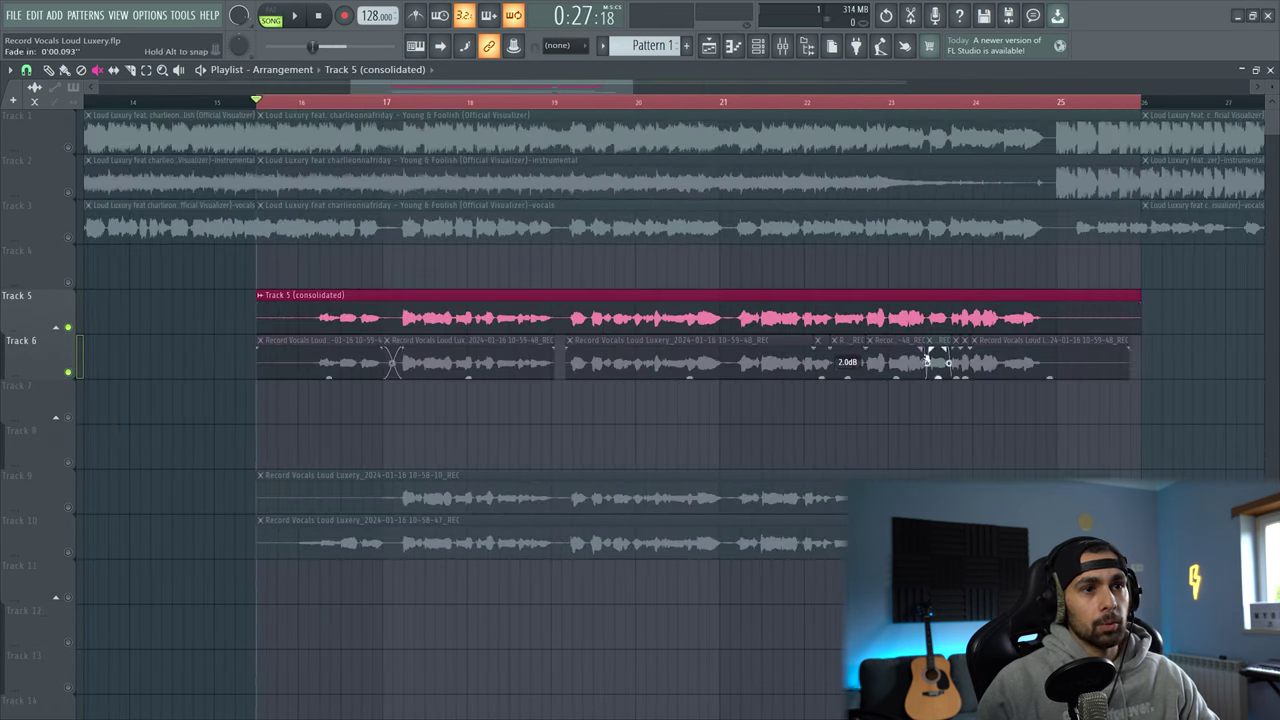
Step: Mute the remaining short clip on Track 6 past bar 23 and audition the consolidated Track 5 clip from between bars 22 and 23
{"action": "left_click", "coordinate": [932, 360]}
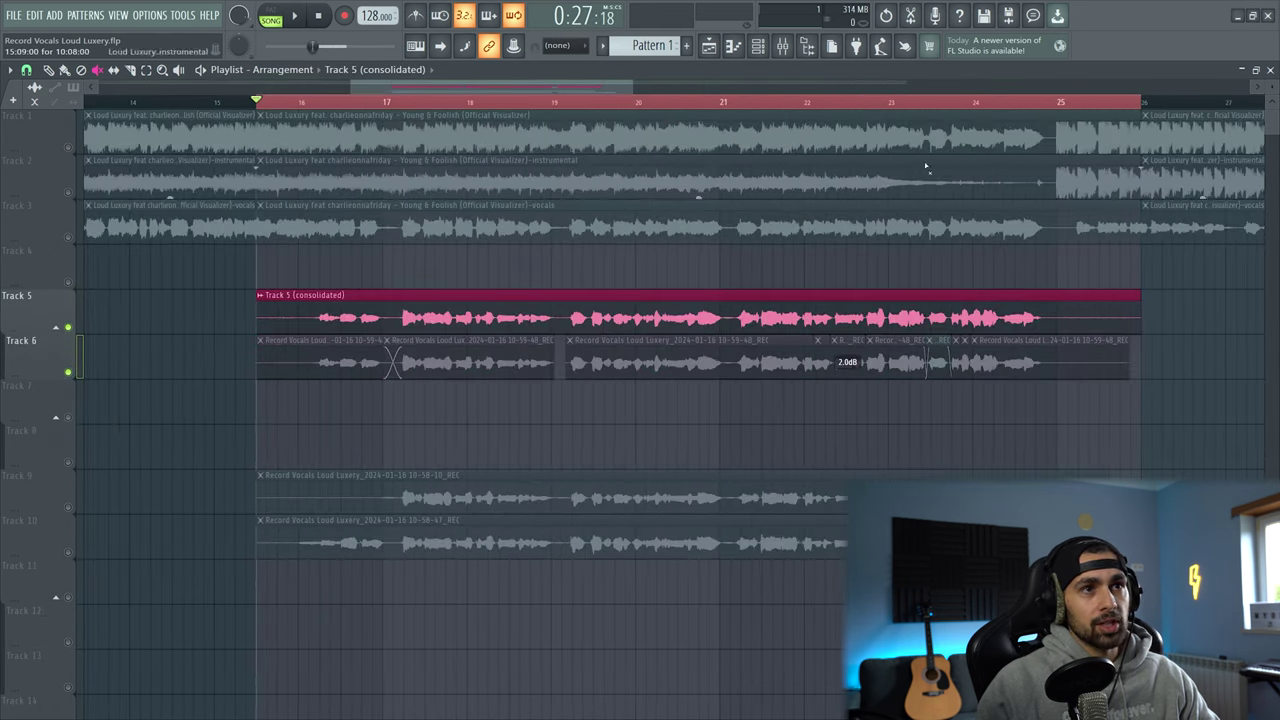
{"action": "left_click", "coordinate": [856, 104]}
{"action": "key", "text": "space"}
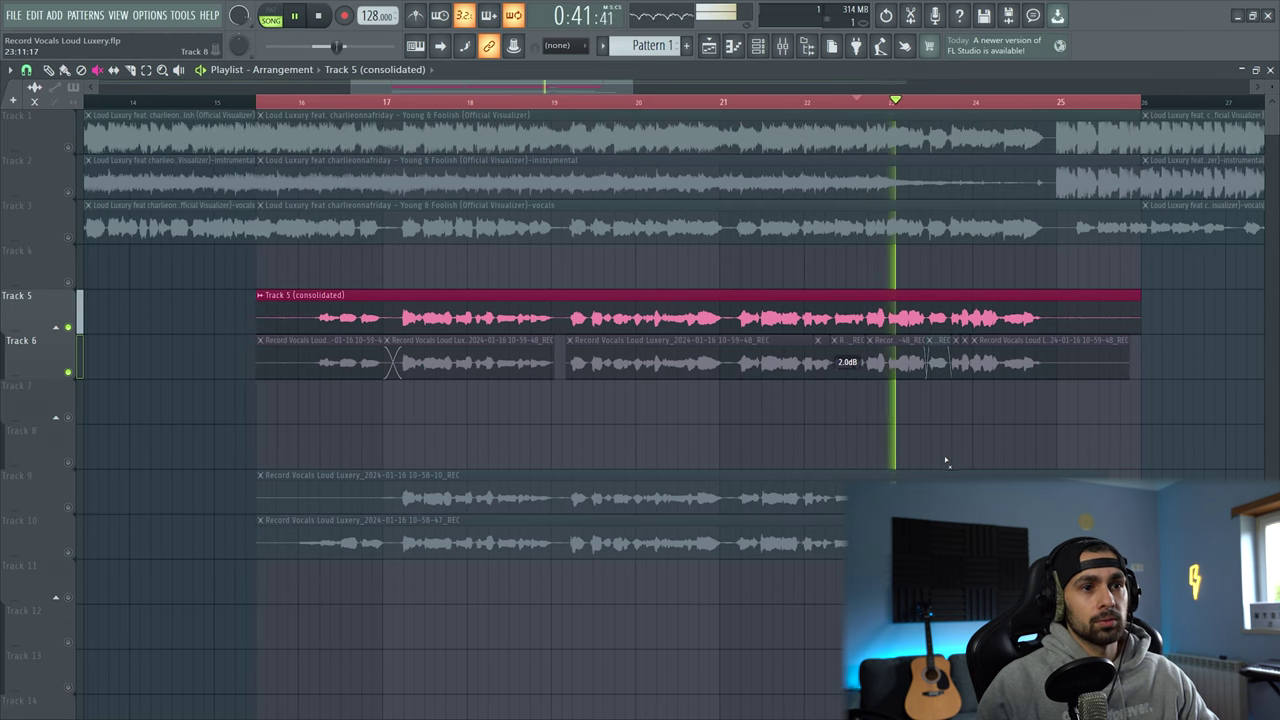
{"action": "scroll", "coordinate": [689, 463], "scroll_direction": "down", "scroll_amount": 3}
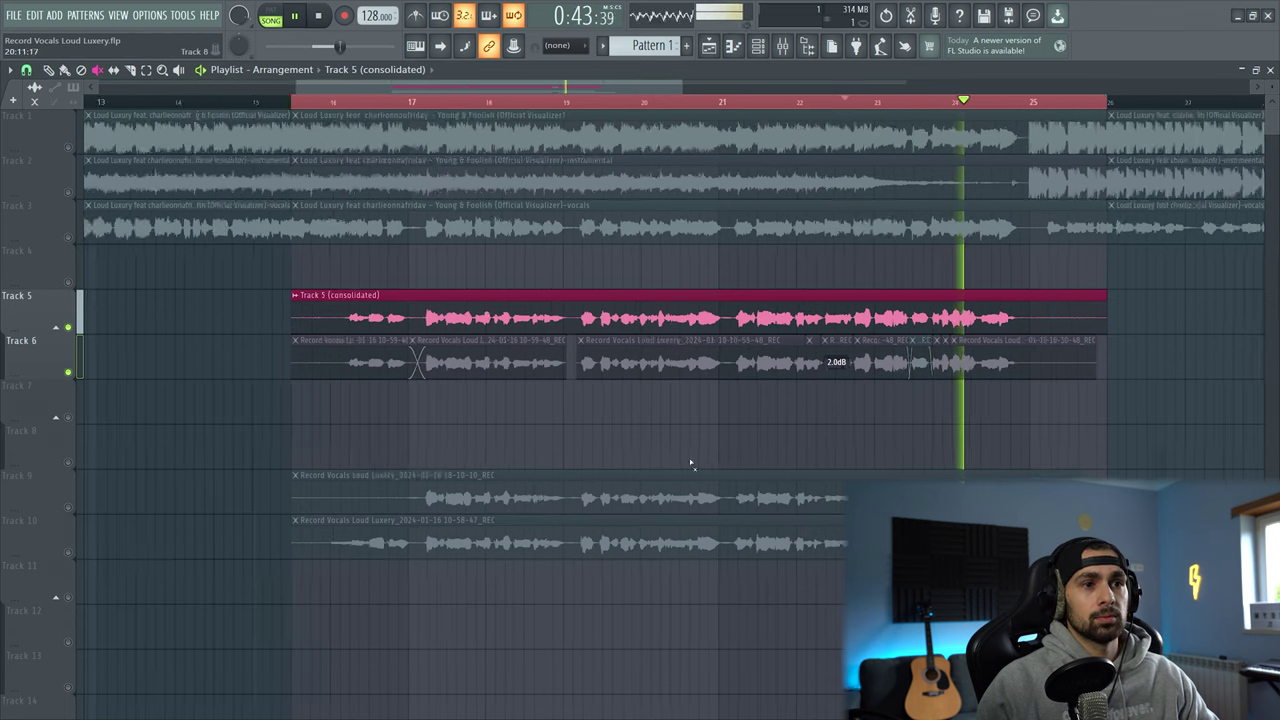
{"action": "scroll", "coordinate": [660, 452], "scroll_direction": "down", "scroll_amount": 2}
{"action": "key", "text": "space"}
{"action": "scroll", "coordinate": [271, 389], "scroll_direction": "up", "scroll_amount": 2}
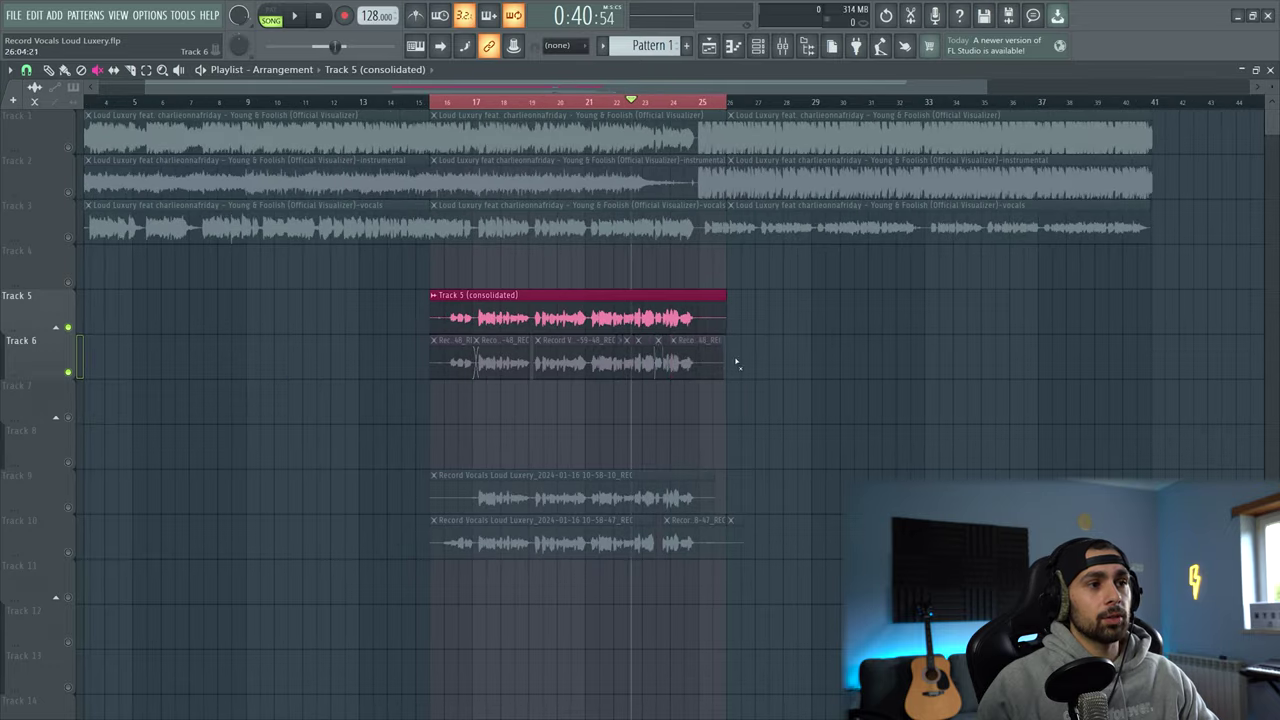
Step: Delete the muted sliced clips from Track 6 and rename the consolidated clip on Track 5 as Main Vocal
{"action": "left_click_drag", "start_coordinate": [734, 360], "coordinate": [378, 366]}
{"action": "left_click", "coordinate": [433, 295]}
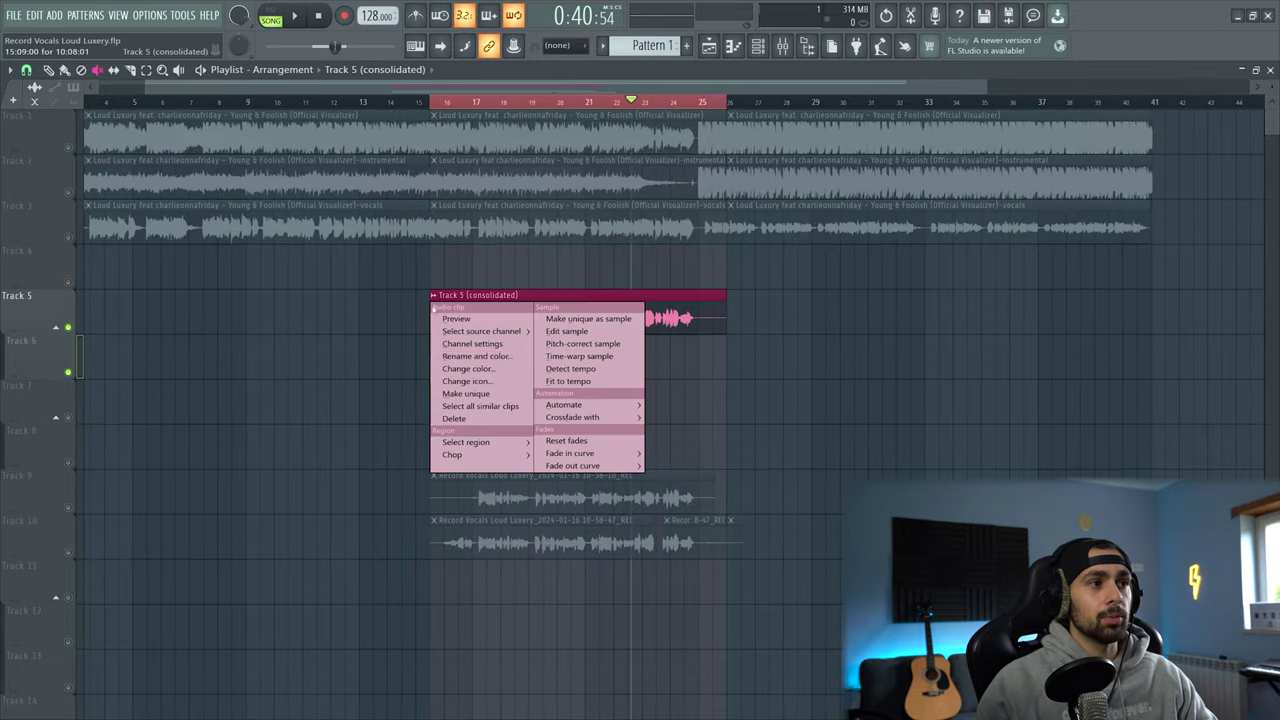
{"action": "left_click", "coordinate": [470, 359]}
{"action": "type", "text": "Main Vocal"}
{"action": "key", "text": "Return"}
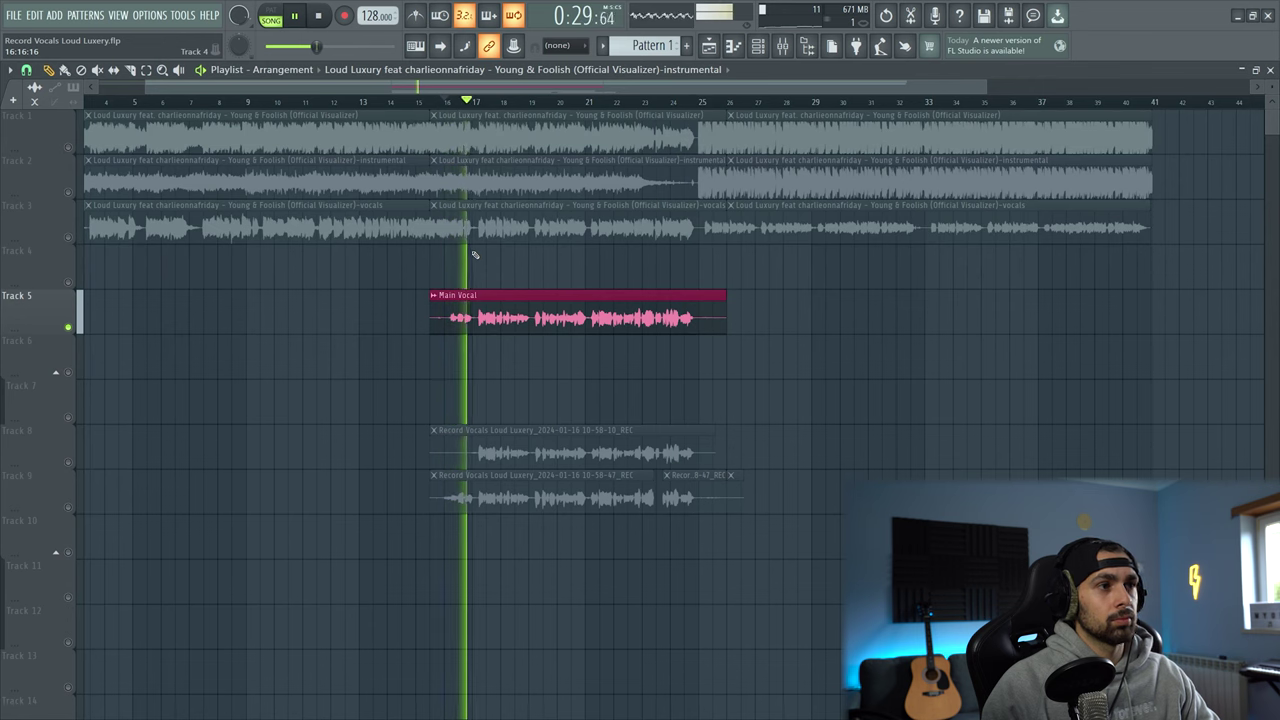
Step: Examine the Main Vocals mixer channel during playback, return to the playlist and stop playback
{"action": "left_click", "coordinate": [782, 45]}
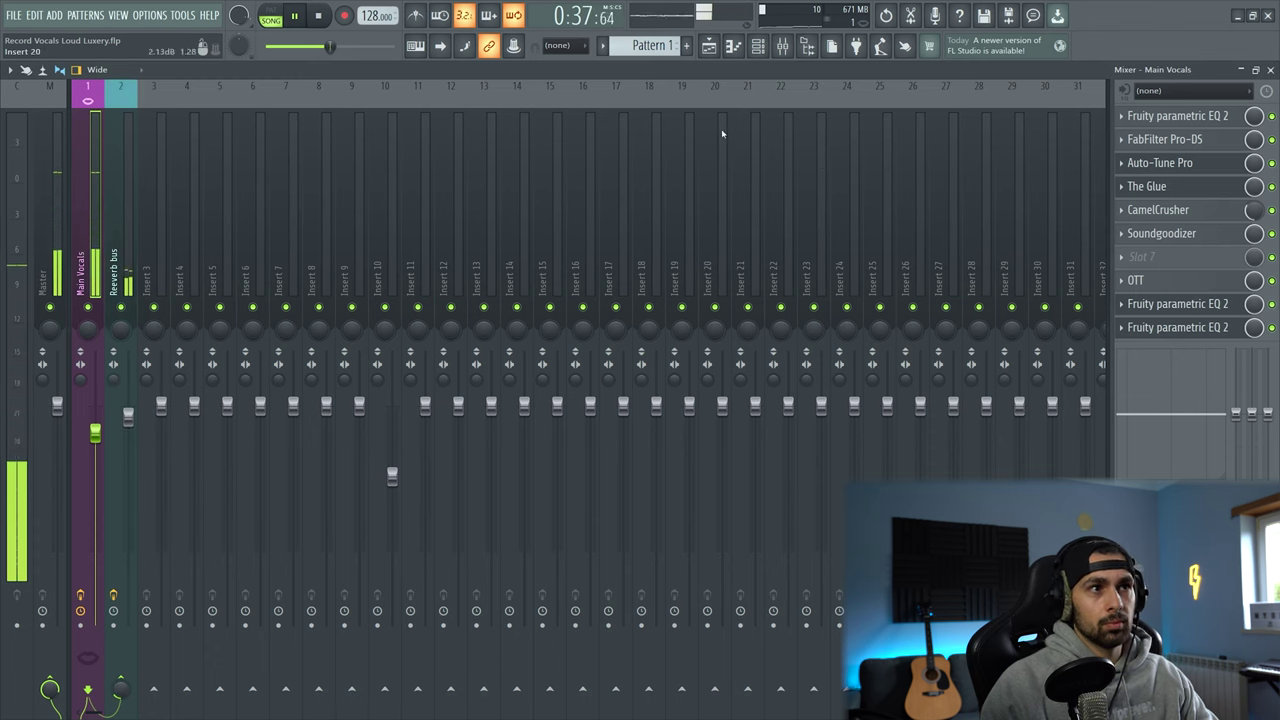
{"action": "left_click", "coordinate": [709, 46]}
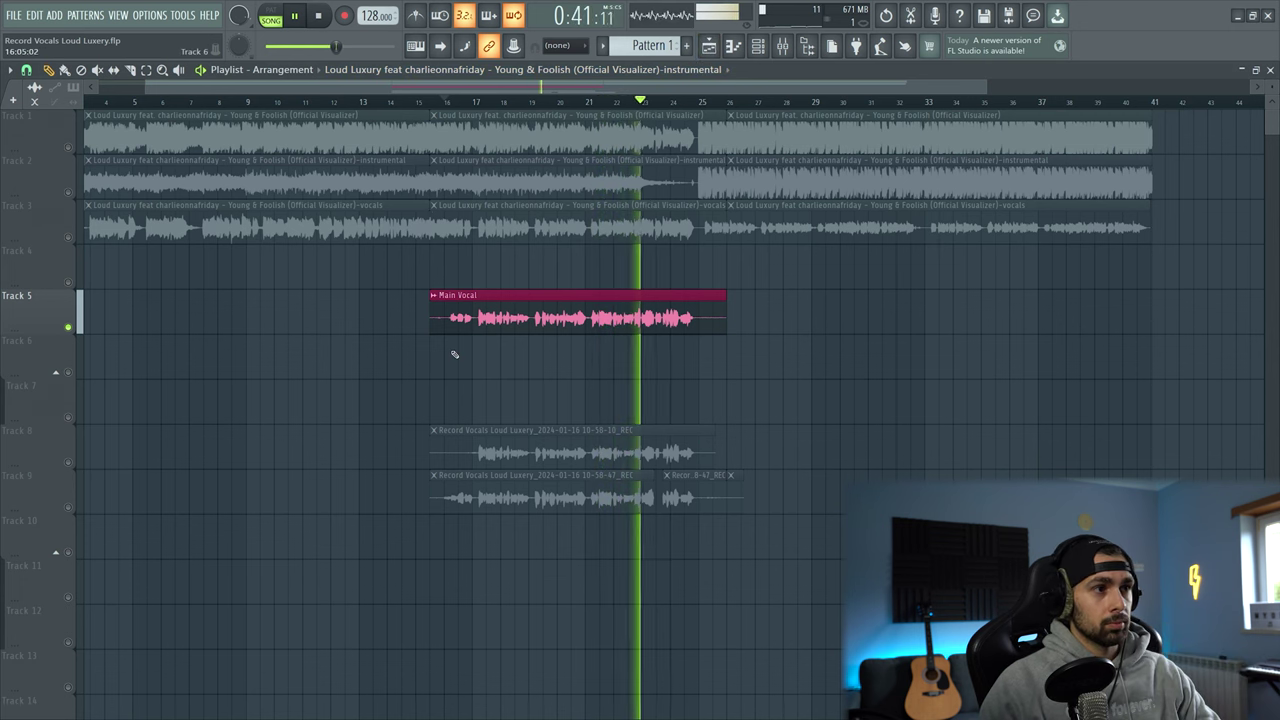
{"action": "key", "text": "space"}
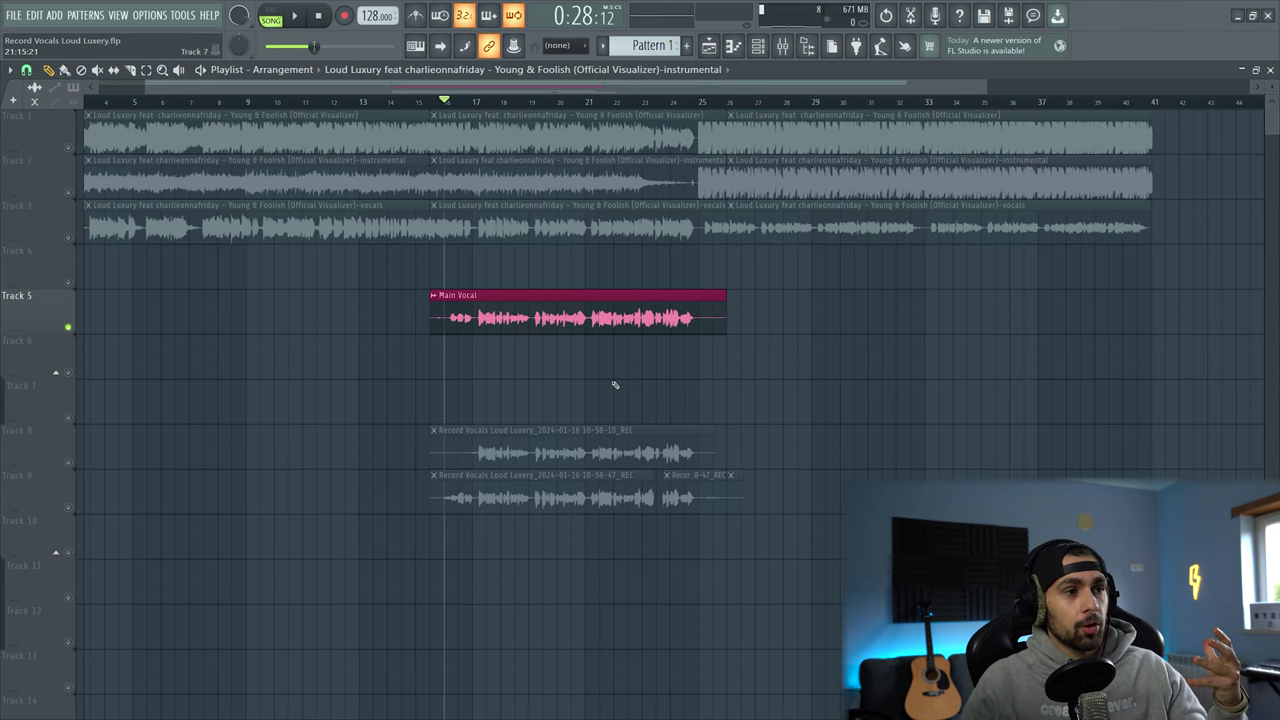
Step: Clear the solo state so that every playlist track is enabled again
{"action": "right_click", "coordinate": [68, 508]}
{"action": "right_click", "coordinate": [68, 508]}
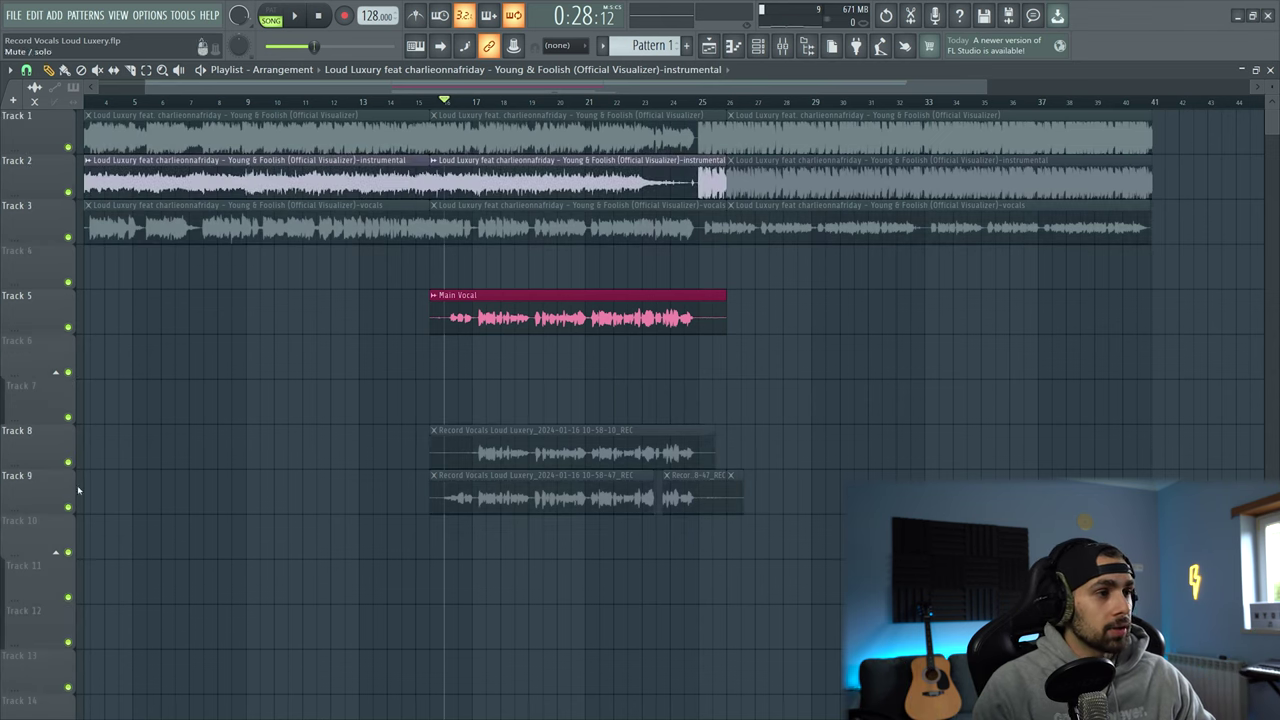
{"action": "left_click_drag", "start_coordinate": [676, 530], "coordinate": [578, 511]}
{"action": "right_click", "coordinate": [844, 487]}
{"action": "left_click_drag", "start_coordinate": [674, 395], "coordinate": [508, 507], "text": "ctrl"}
{"action": "left_click", "coordinate": [545, 400], "text": "ctrl"}
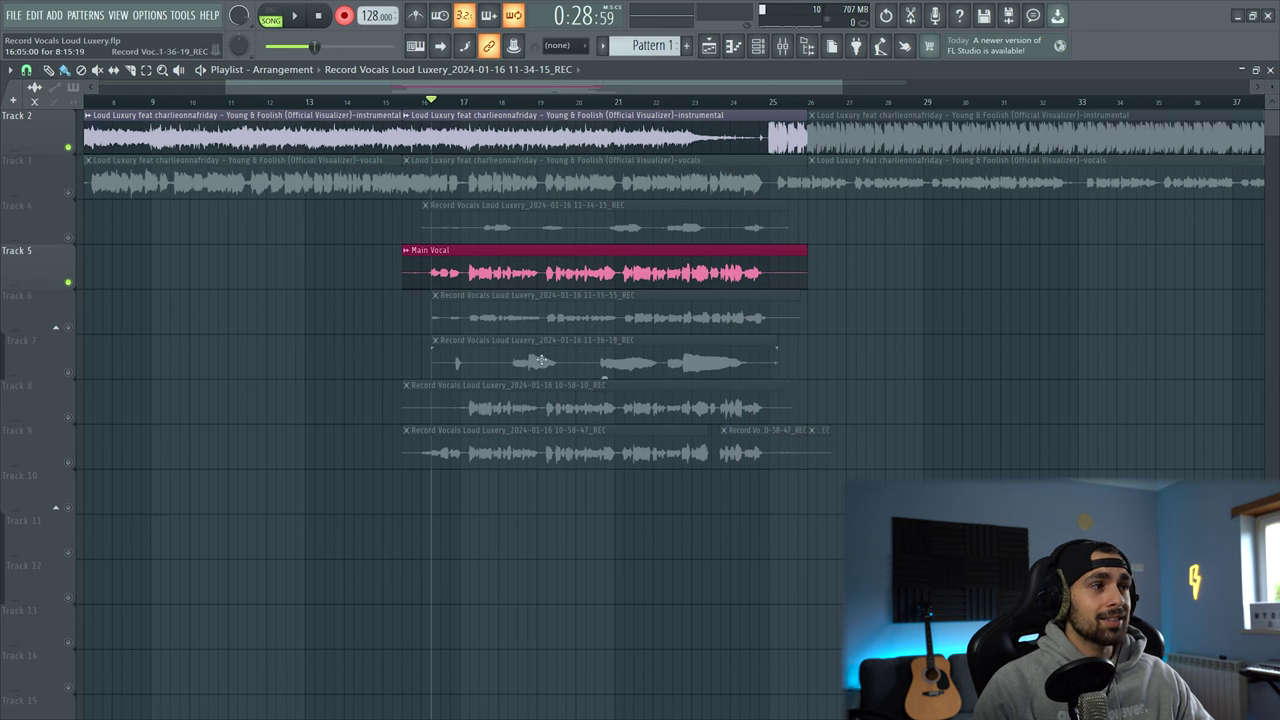
Step: Release the solo on Track 5 to enable all tracks, including the additional vocal recordings
{"action": "right_click", "coordinate": [69, 283]}
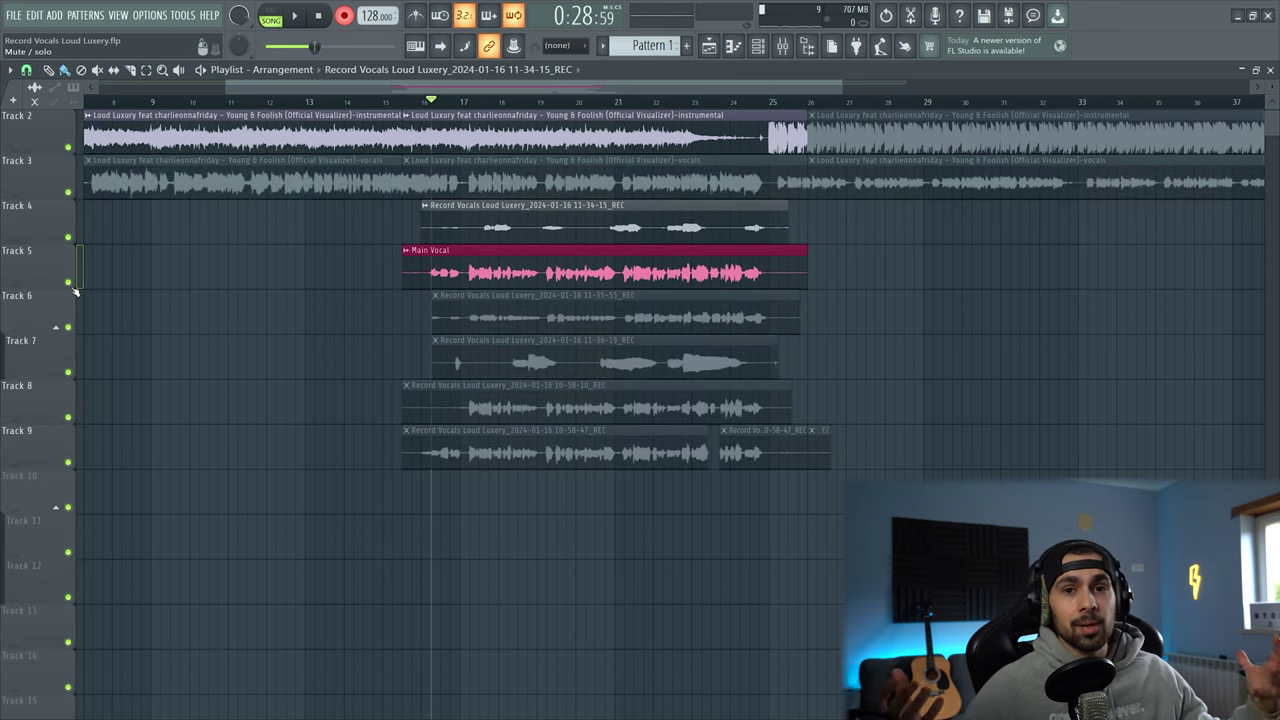